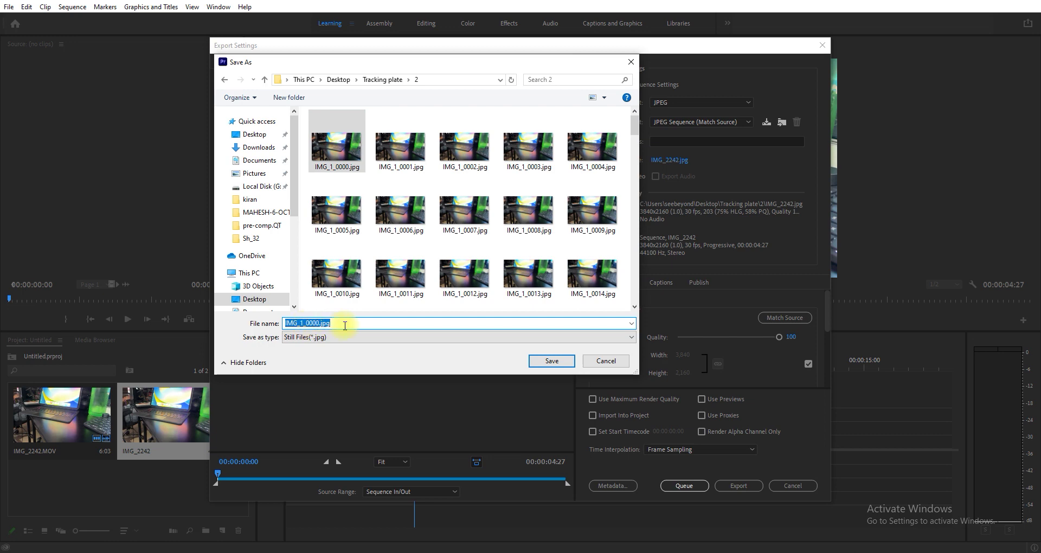
Cancel the JPEG sequence export and view the exported frames in folder 2 of Tracking plate.
{"action": "left_click", "coordinate": [608, 363]}
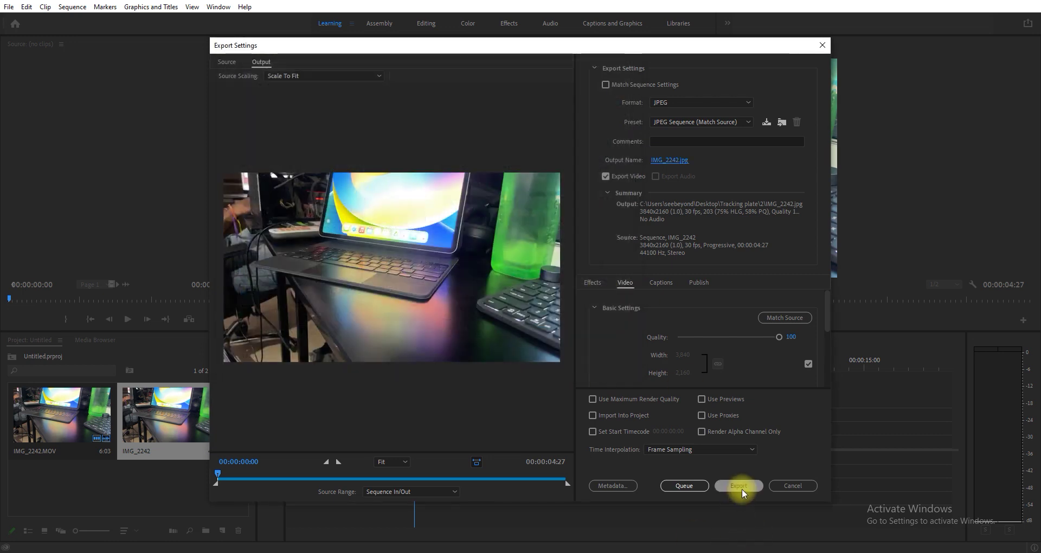
{"action": "left_click", "coordinate": [784, 484]}
{"action": "key", "text": "alt+Tab"}
{"action": "scroll", "coordinate": [654, 285], "scroll_direction": "up", "scroll_amount": 2}
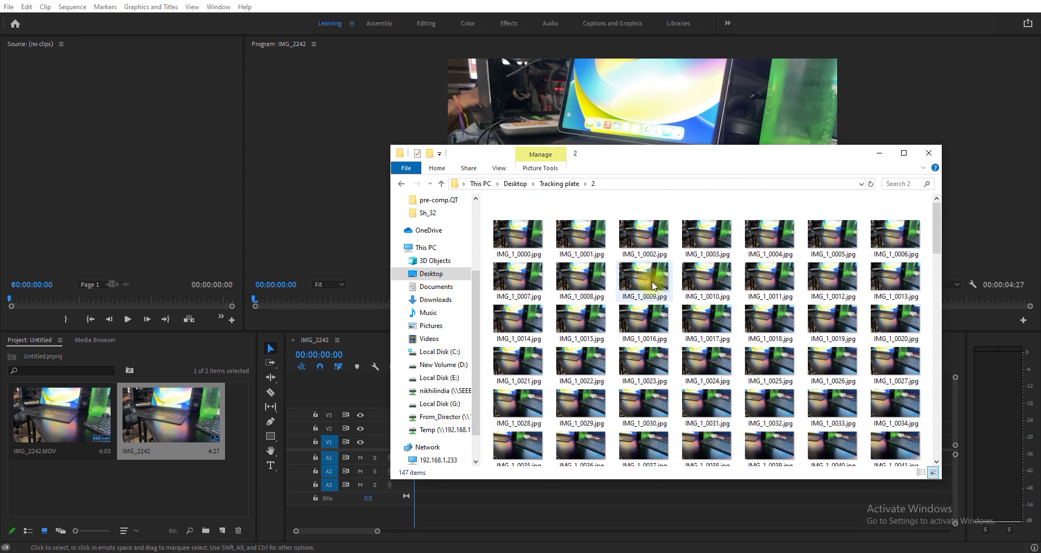
{"action": "left_click", "coordinate": [925, 156]}
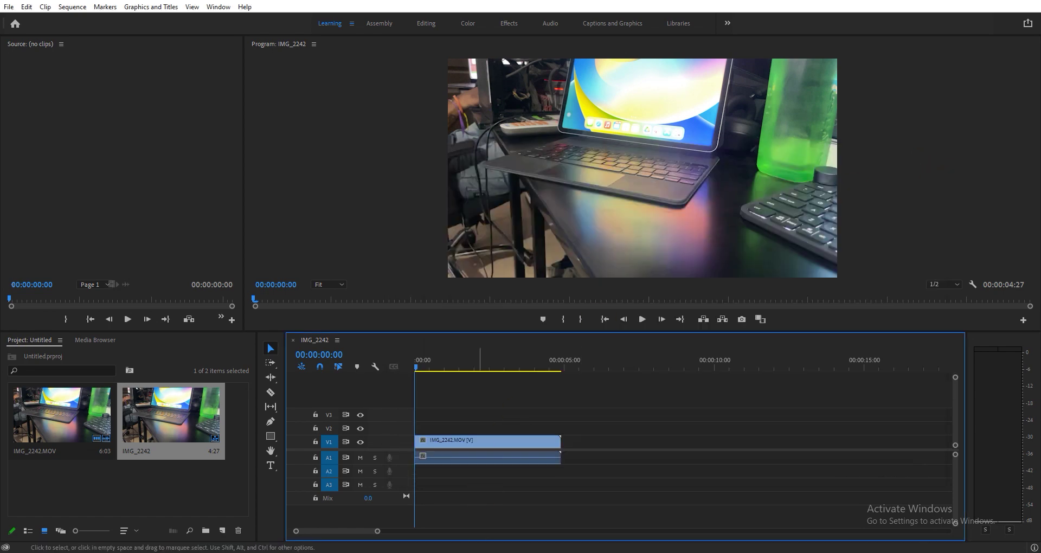
Switch to Nuke, read the IMG_#####.jpg sequence from the Tracking plate/new folder and show it in the viewer.
{"action": "key", "text": "r"}
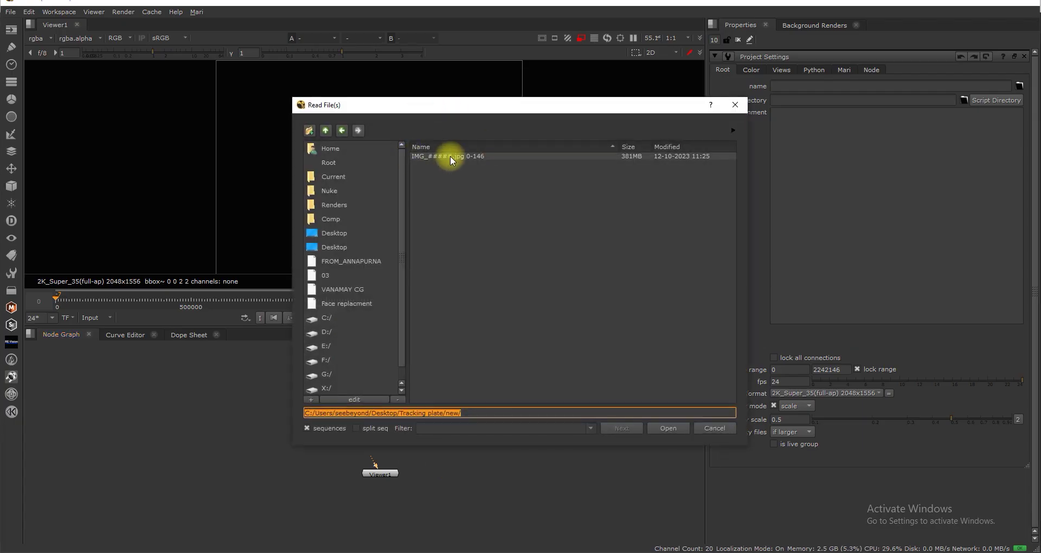
{"action": "double_click", "coordinate": [450, 156]}
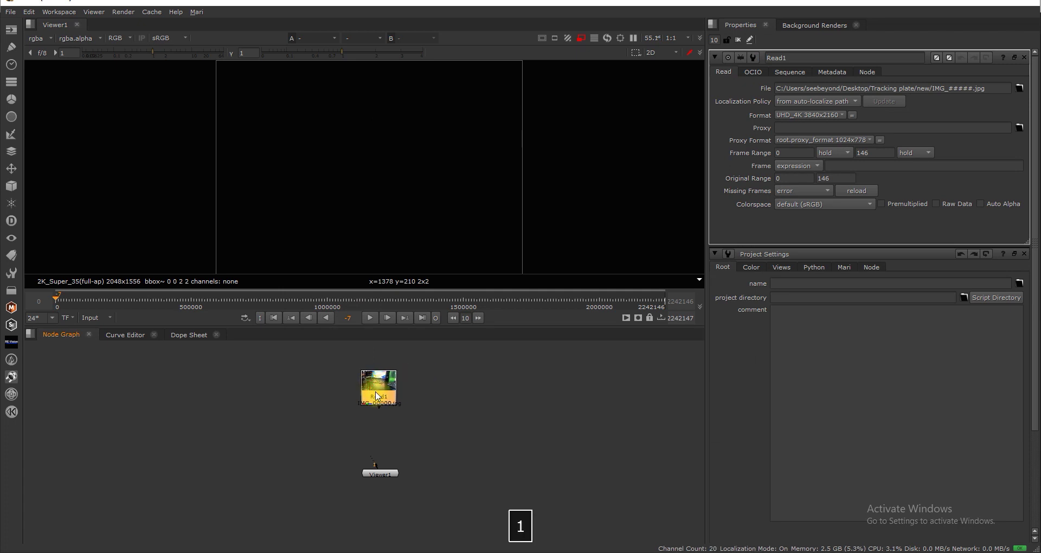
{"action": "left_click_drag", "start_coordinate": [111, 301], "coordinate": [100, 325]}
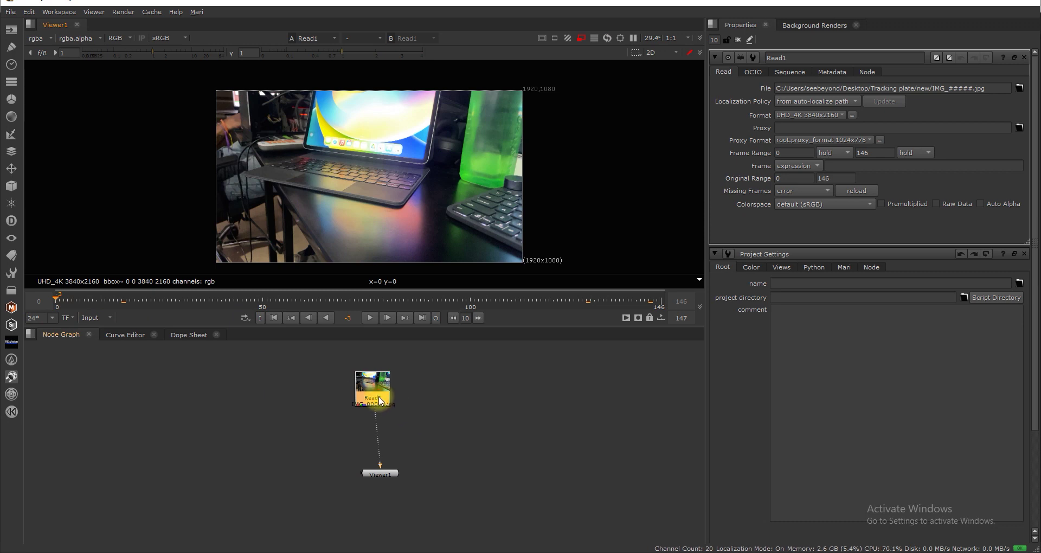
Add a CameraTracker node connected between the footage's Read node and the viewer.
{"action": "left_click", "coordinate": [443, 411]}
{"action": "key", "text": "Tab"}
{"action": "type", "text": "came"}
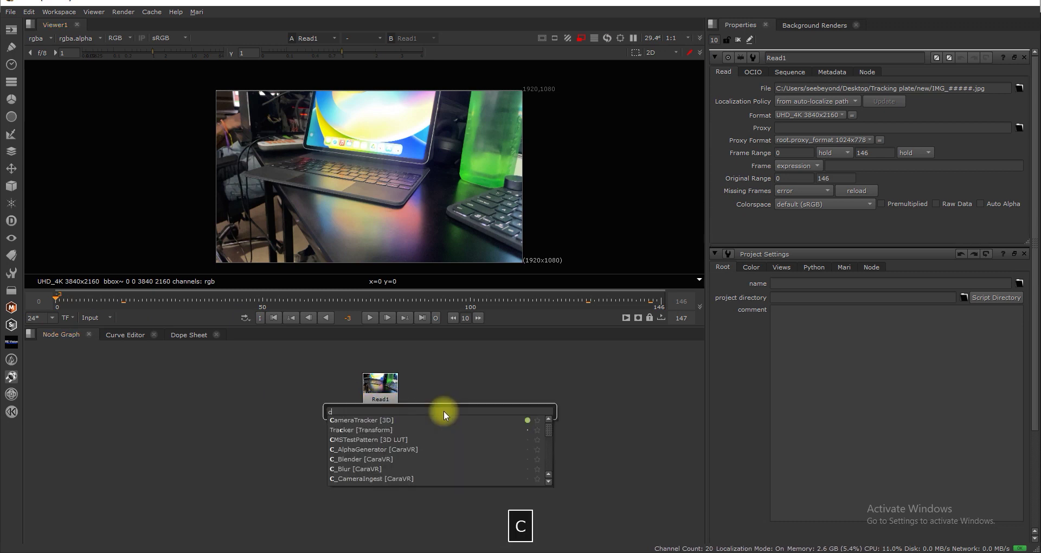
{"action": "left_click", "coordinate": [380, 420]}
Track the features over the whole sequence with the CameraTracker and place the Viewer node lower in the graph.
{"action": "left_click", "coordinate": [883, 72]}
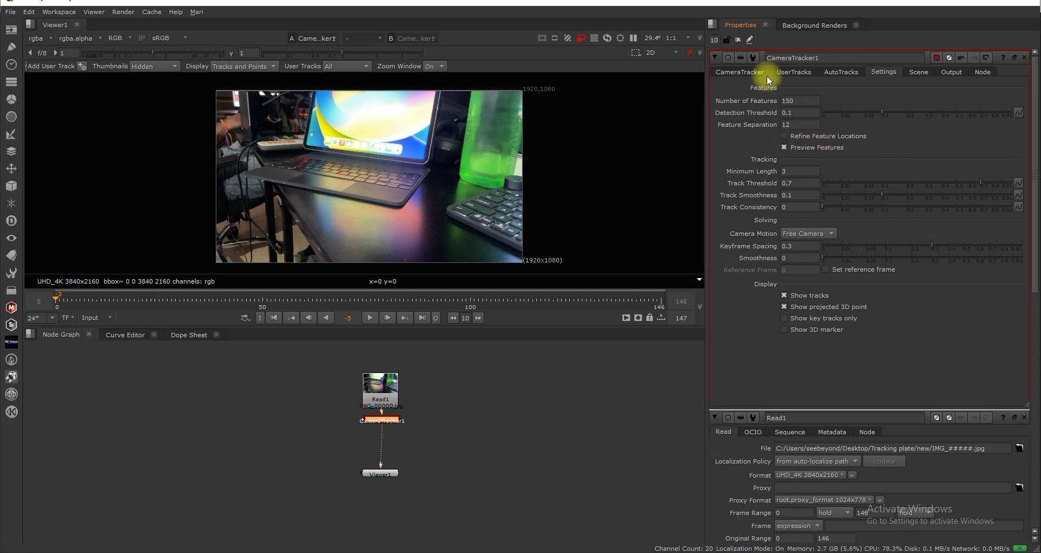
{"action": "left_click", "coordinate": [748, 73]}
{"action": "left_click", "coordinate": [795, 227]}
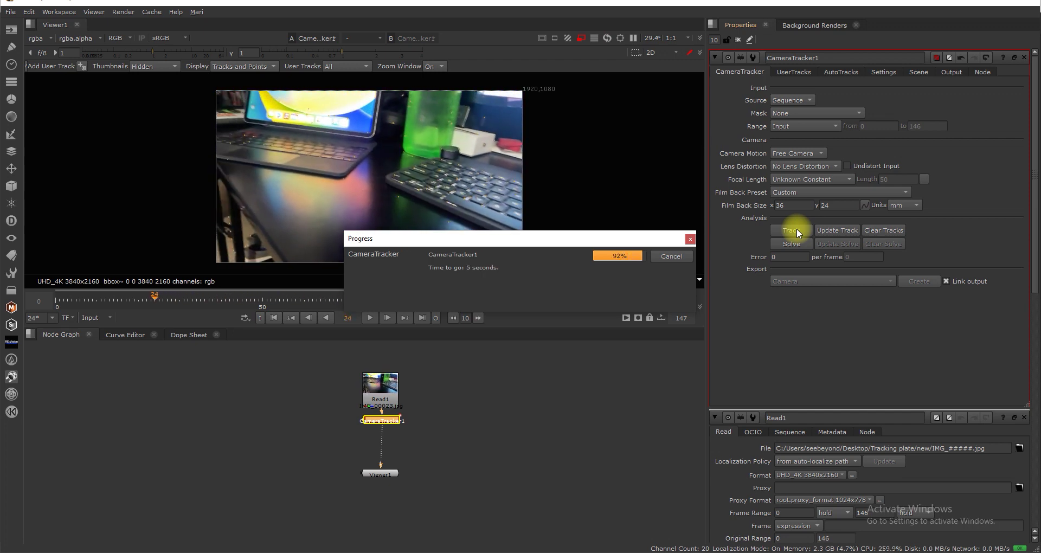
{"action": "left_click_drag", "start_coordinate": [382, 480], "coordinate": [381, 522]}
Delete the rejected auto-tracks permanently and solve the camera.
{"action": "left_click", "coordinate": [841, 72]}
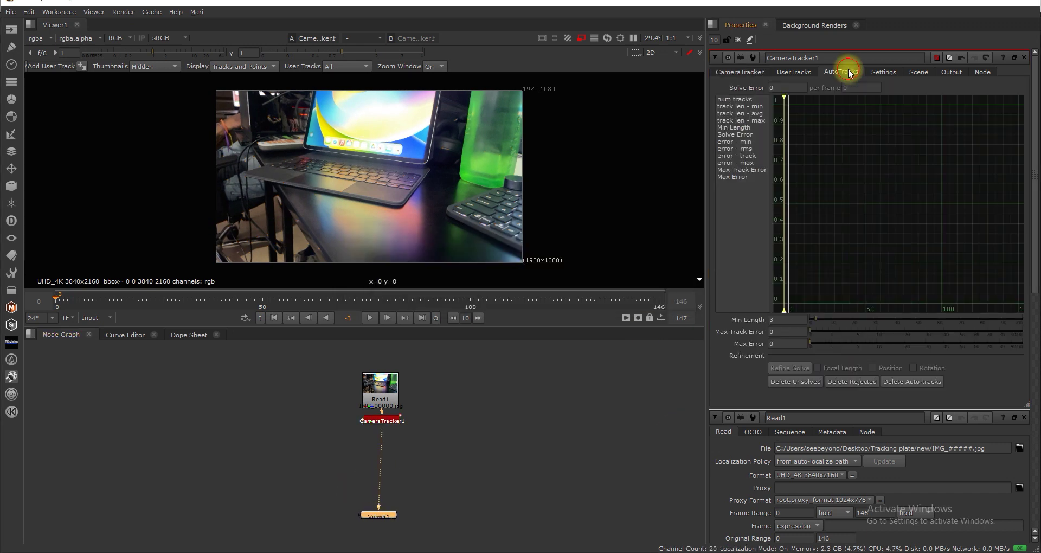
{"action": "left_click", "coordinate": [853, 383]}
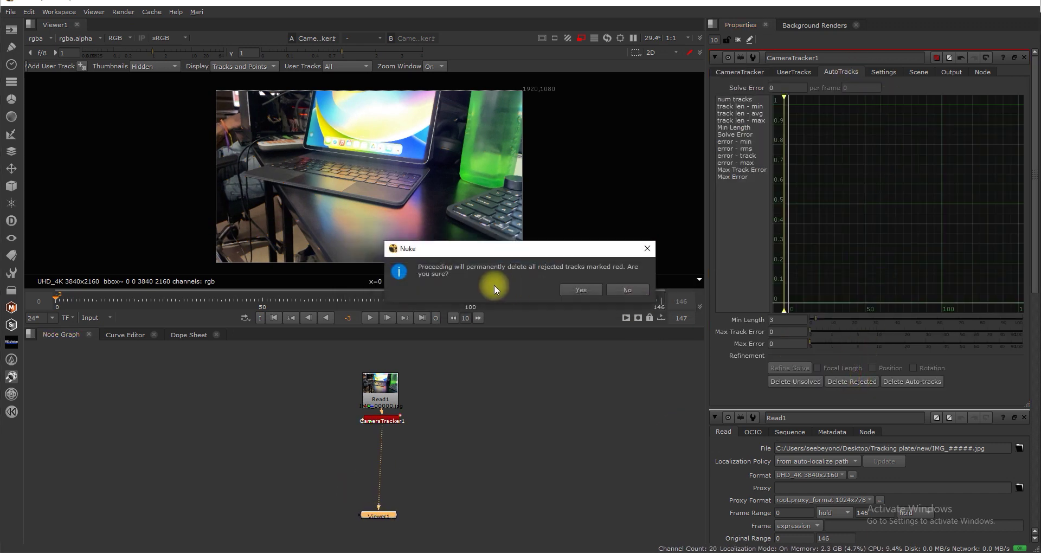
{"action": "left_click", "coordinate": [578, 294]}
{"action": "left_click", "coordinate": [744, 72]}
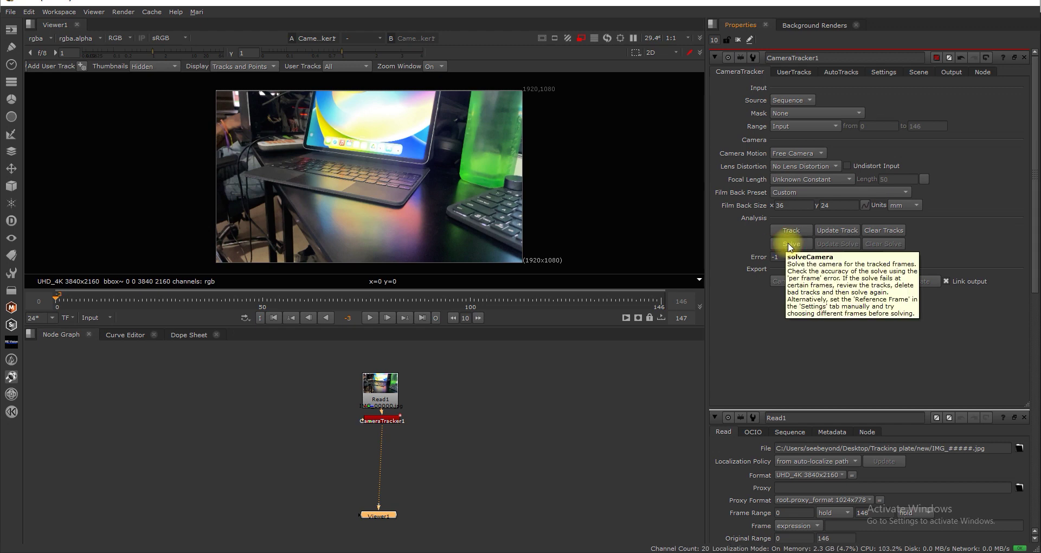
Export the camera solve as a Scene+ node setup.
{"action": "left_click", "coordinate": [872, 281]}
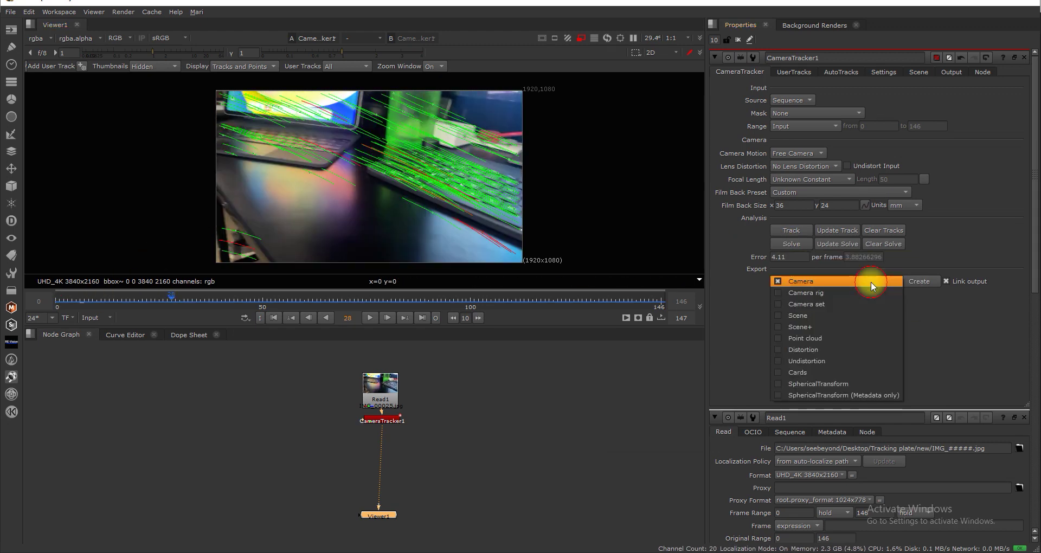
{"action": "left_click", "coordinate": [820, 327]}
{"action": "left_click", "coordinate": [919, 282]}
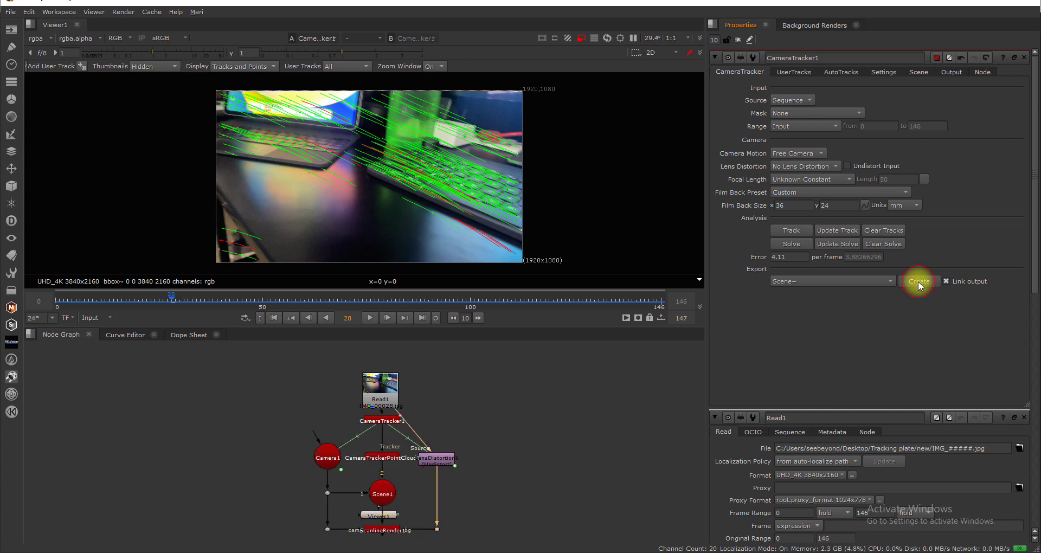
Move the Viewer node below the new setup and view the ScanlineRender output in it.
{"action": "middle_click_drag", "start_coordinate": [443, 501], "coordinate": [442, 441]}
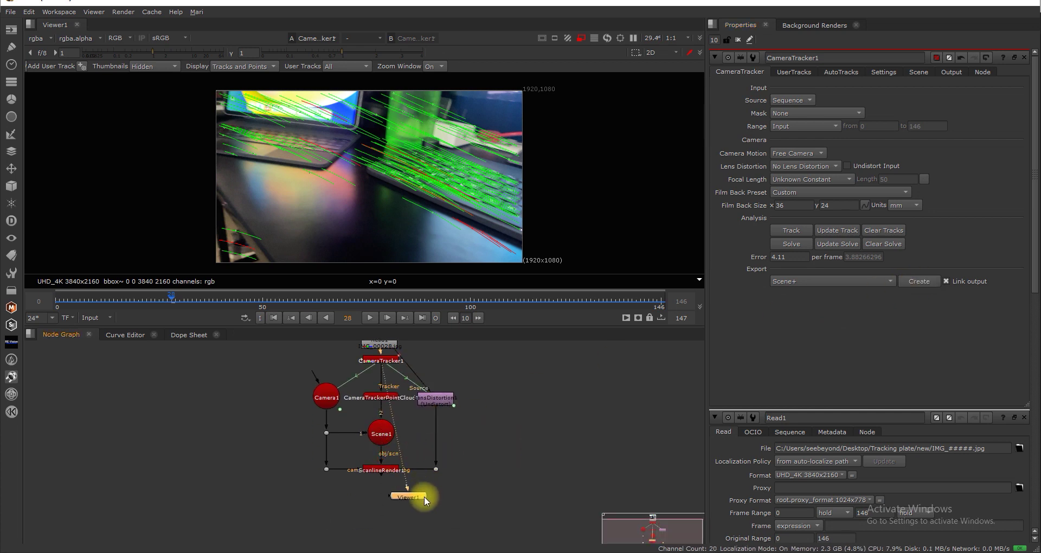
{"action": "left_click", "coordinate": [390, 469]}
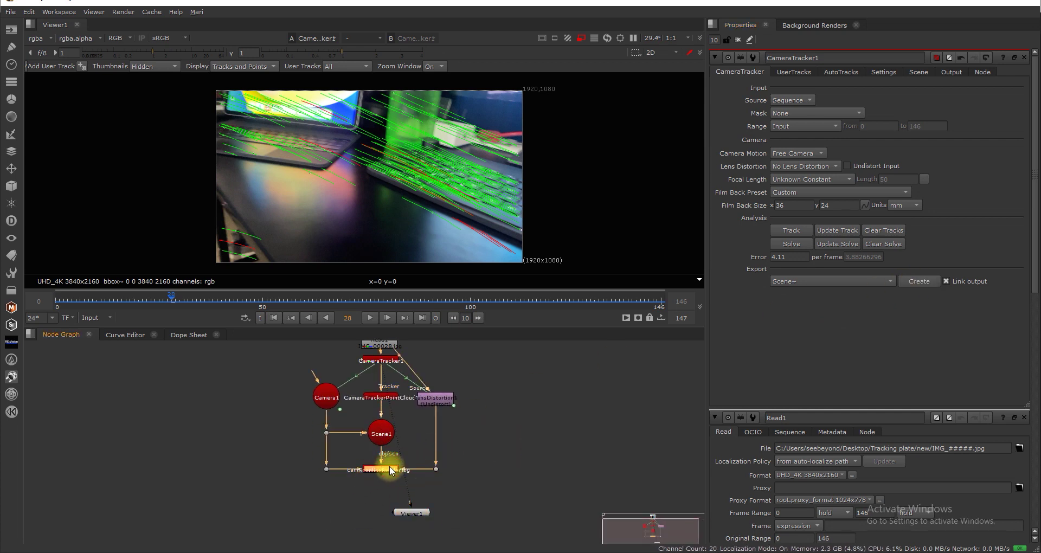
{"action": "key", "text": "1"}
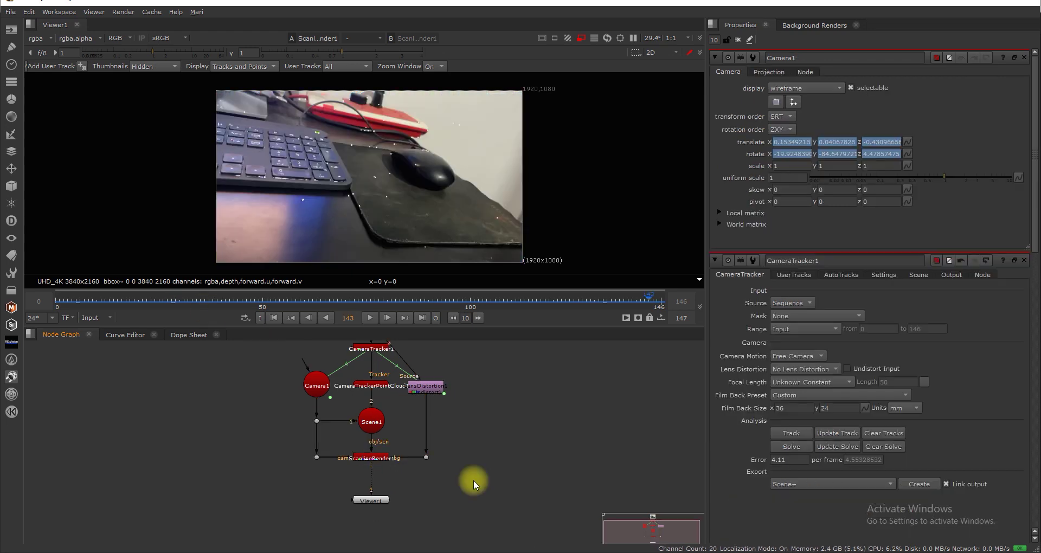
Add a WriteGeo node and insert it between the Scene node and the ScanlineRender node.
{"action": "key", "text": "Tab"}
{"action": "type", "text": "write"}
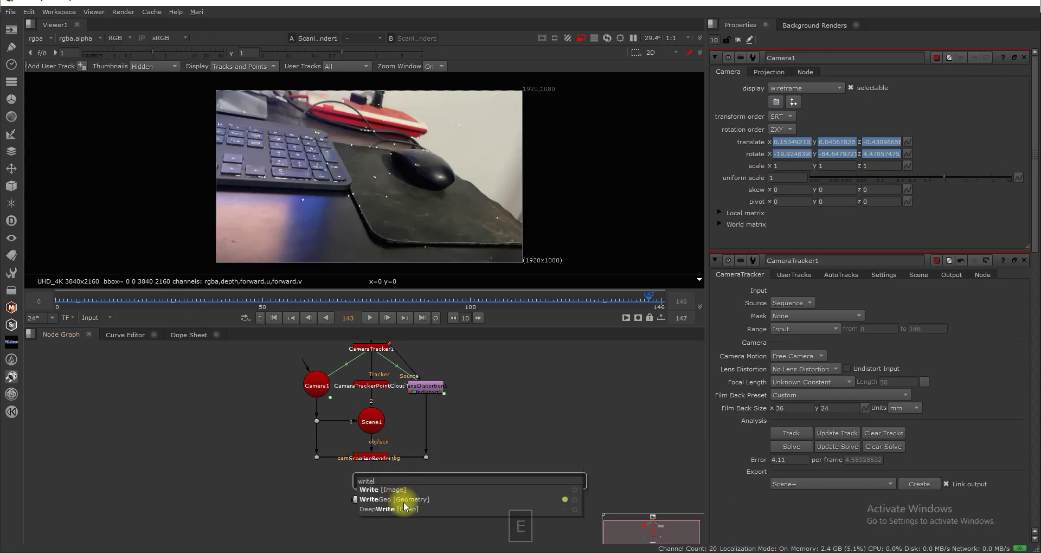
{"action": "left_click", "coordinate": [404, 500]}
{"action": "left_click_drag", "start_coordinate": [490, 484], "coordinate": [437, 479]}
{"action": "left_click", "coordinate": [887, 283]}
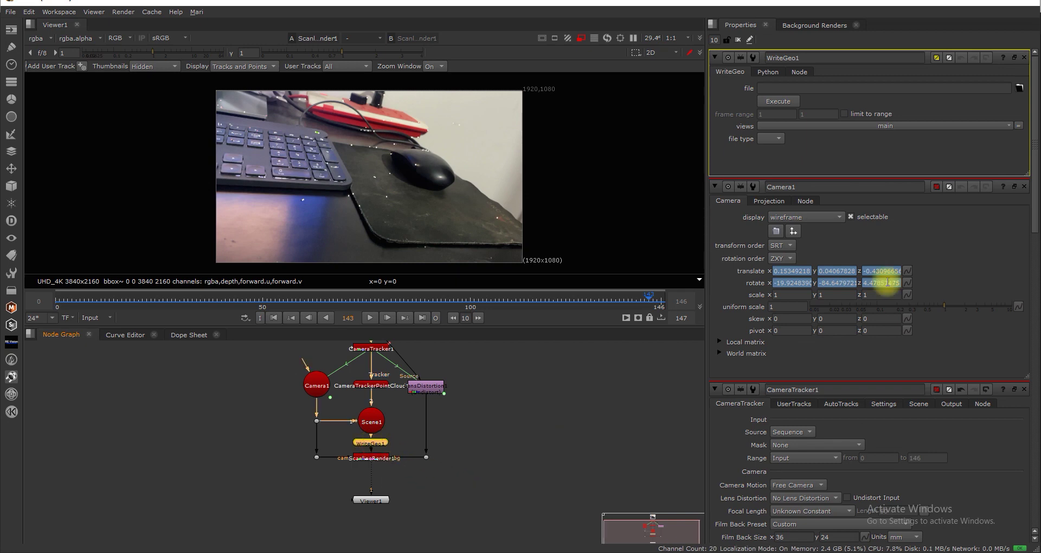
{"action": "left_click", "coordinate": [1019, 90]}
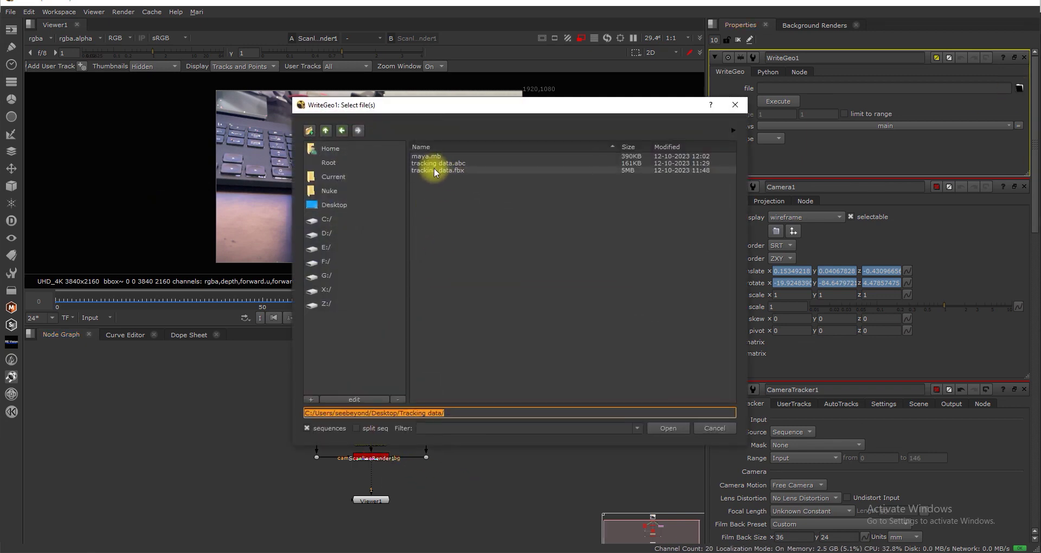
{"action": "left_click", "coordinate": [424, 171]}
{"action": "left_click", "coordinate": [736, 105]}
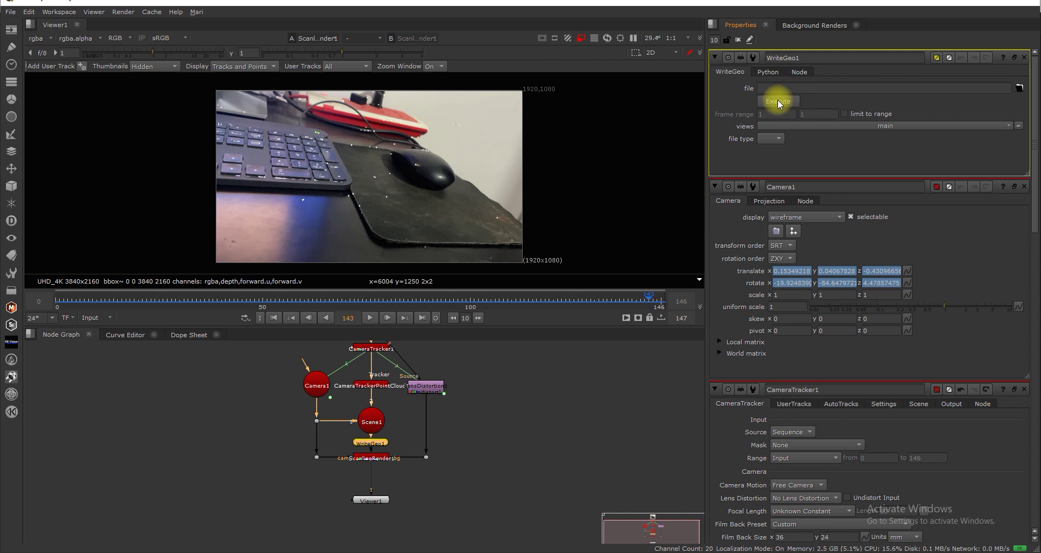
{"action": "left_click", "coordinate": [778, 102]}
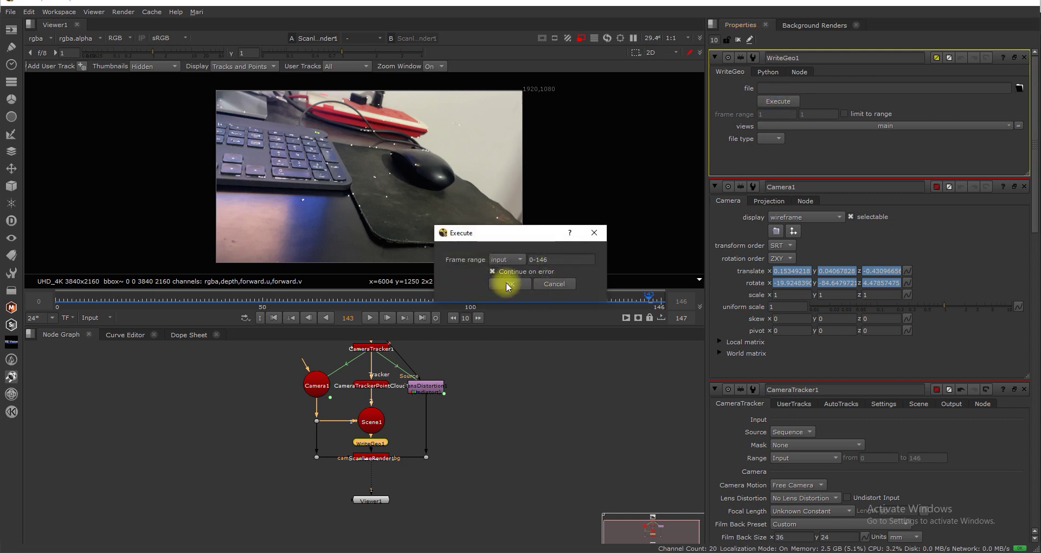
{"action": "left_click", "coordinate": [555, 284]}
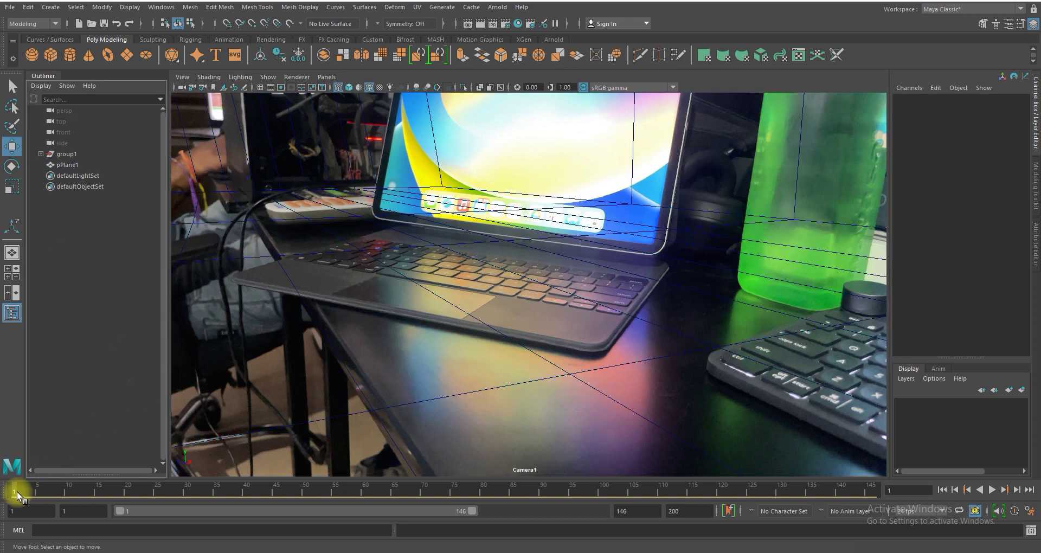
Switch to Maya and check the plane against the footage along the timeline through Camera1, in wireframe and shaded display, and in perspective.
{"action": "left_click_drag", "start_coordinate": [16, 494], "coordinate": [542, 494]}
{"action": "left_click_drag", "start_coordinate": [682, 503], "coordinate": [816, 503]}
{"action": "left_click", "coordinate": [605, 225]}
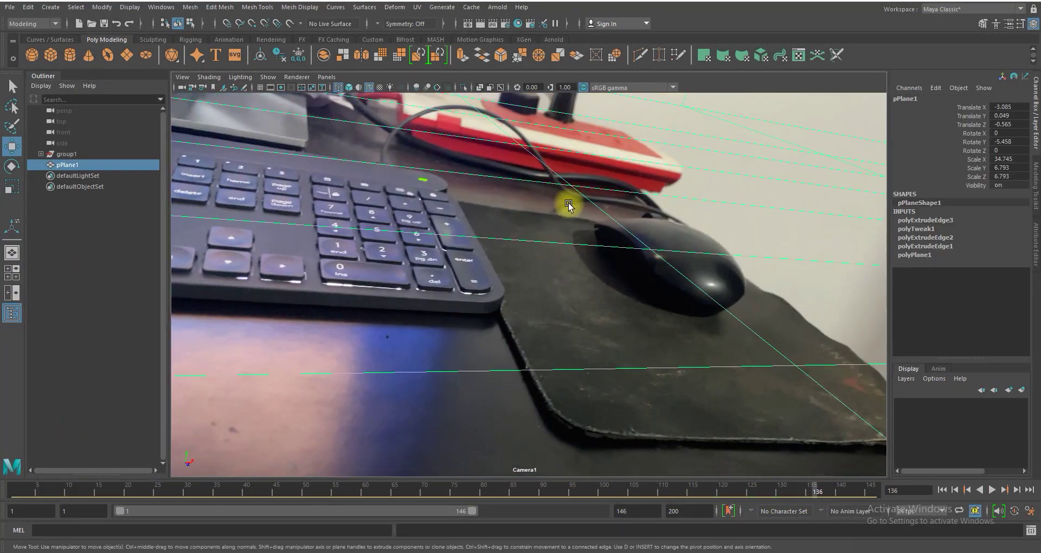
{"action": "left_click", "coordinate": [349, 88]}
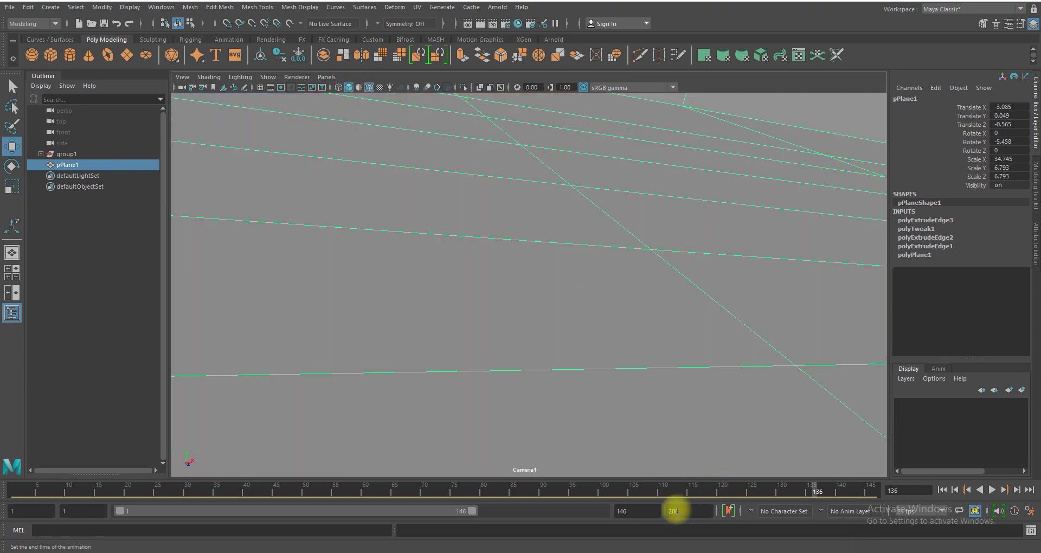
{"action": "mouse_move", "coordinate": [660, 492]}
{"action": "left_mouse_down"}
{"action": "mouse_move", "coordinate": [11, 491]}
{"action": "mouse_move", "coordinate": [793, 499]}
{"action": "mouse_move", "coordinate": [985, 515]}
{"action": "left_mouse_up"}
{"action": "mouse_move", "coordinate": [550, 221]}
{"action": "left_mouse_down"}
{"action": "mouse_move", "coordinate": [600, 222]}
{"action": "mouse_move", "coordinate": [548, 264]}
{"action": "left_mouse_up"}
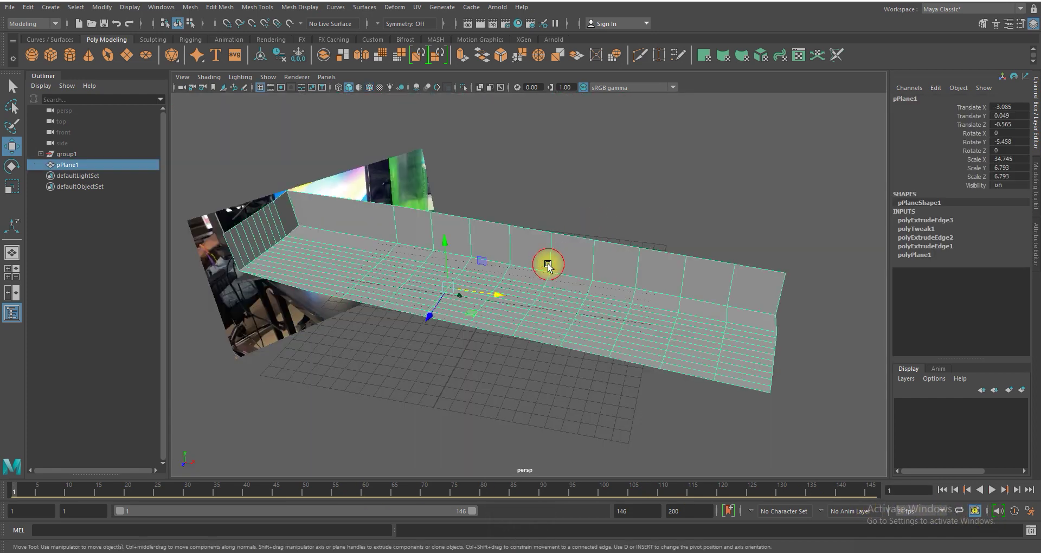
Open the UV Editor for pPlane1 and apply an automatic UV projection to the plane.
{"action": "left_click", "coordinate": [416, 8]}
{"action": "left_click", "coordinate": [456, 26]}
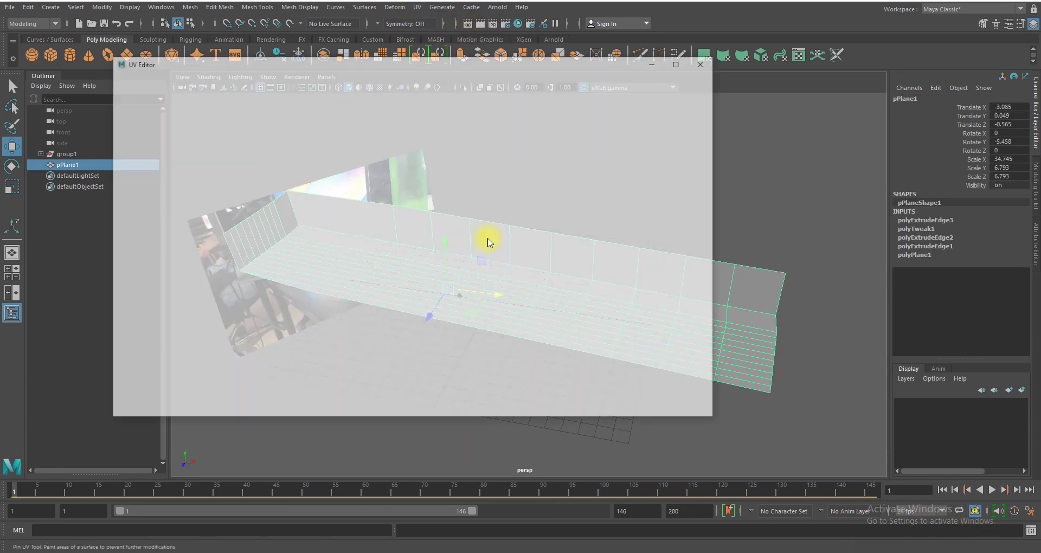
{"action": "left_click_drag", "start_coordinate": [706, 66], "coordinate": [868, 112]}
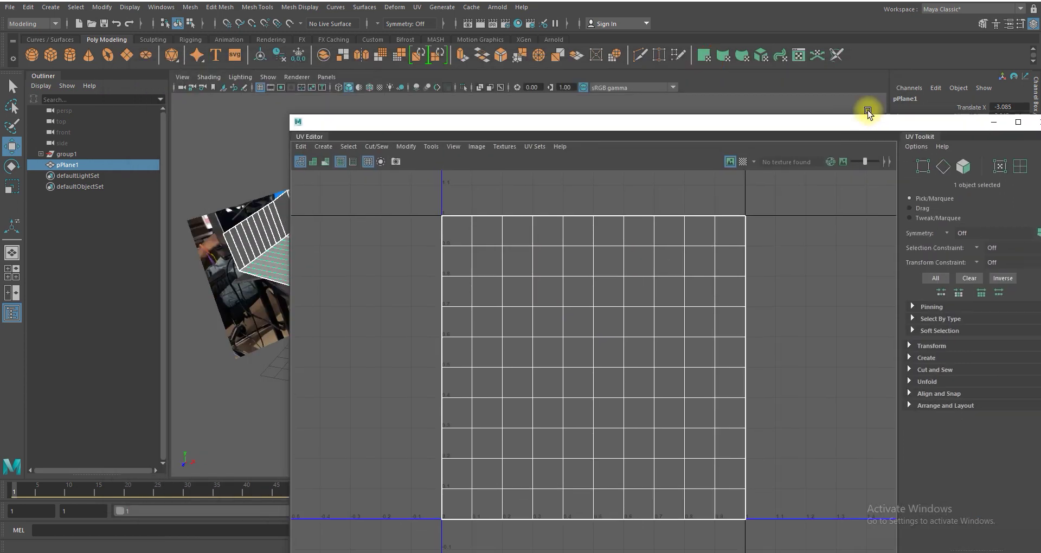
{"action": "left_click", "coordinate": [417, 7]}
{"action": "left_click", "coordinate": [434, 71]}
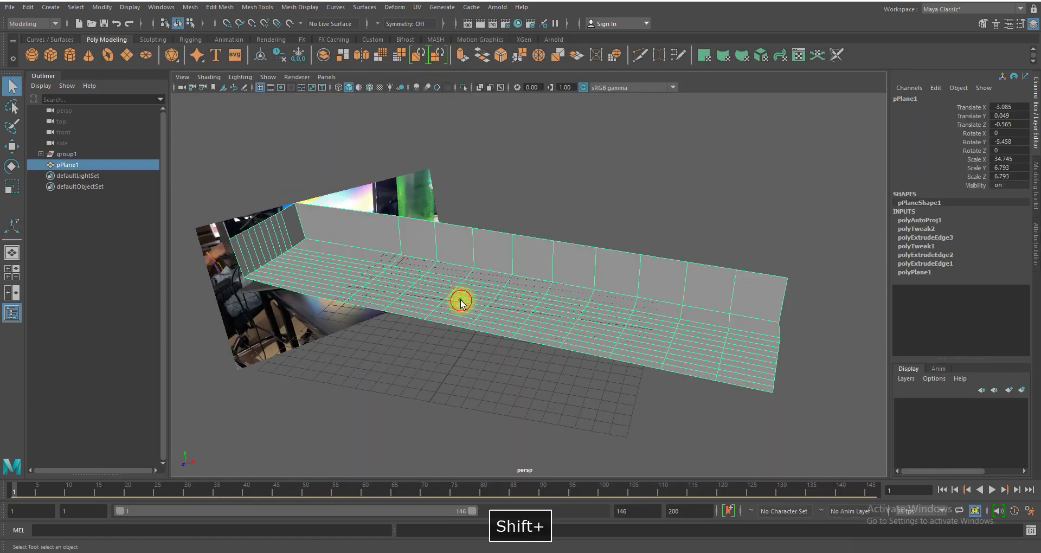
Select the tracked camera along with the plane and review the Alembic export options for the selection, including the advanced ones.
{"action": "left_click", "coordinate": [462, 300], "text": "shift"}
{"action": "left_click_drag", "start_coordinate": [501, 217], "coordinate": [407, 93], "text": "alt"}
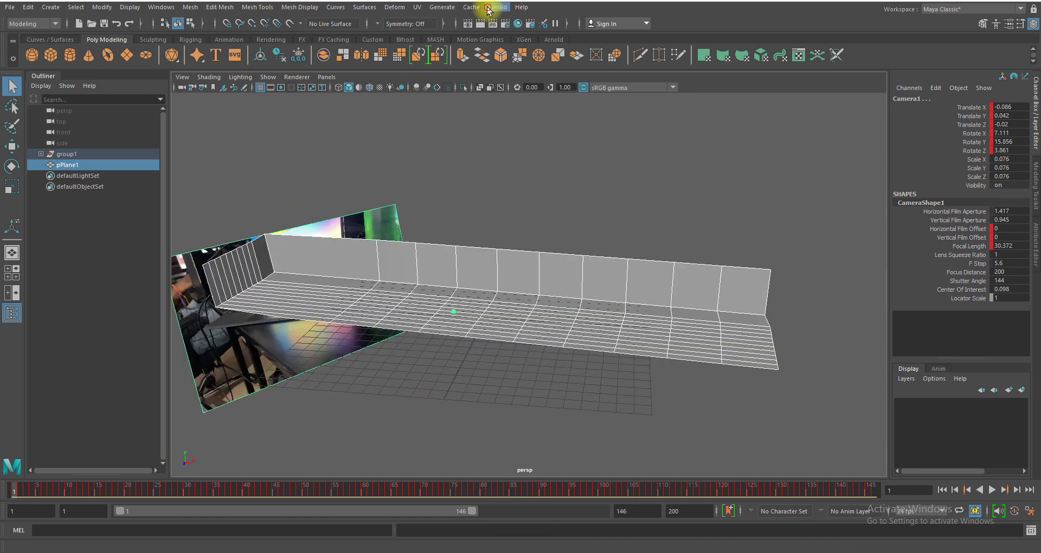
{"action": "left_click", "coordinate": [471, 7]}
{"action": "mouse_move", "coordinate": [510, 26]}
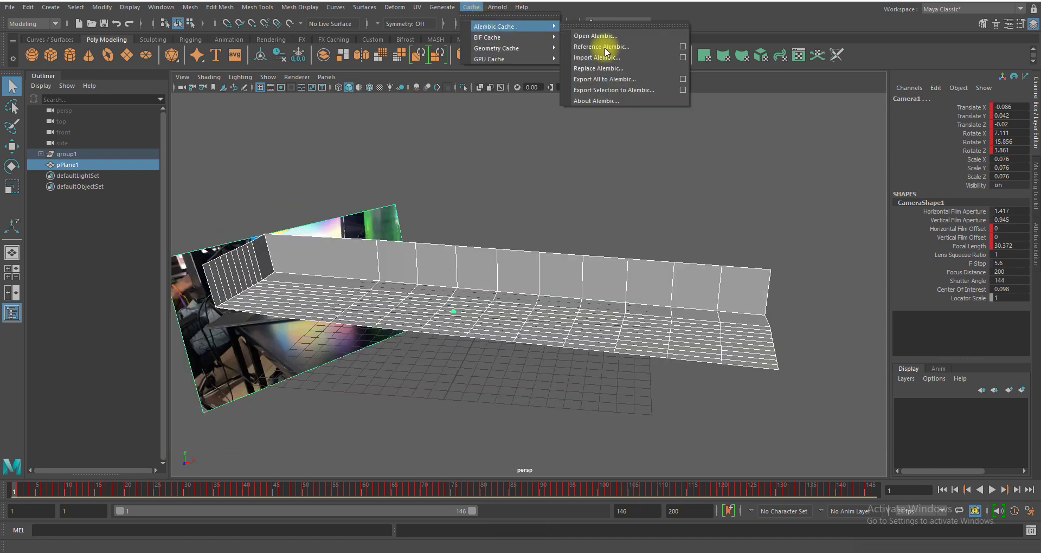
{"action": "left_click", "coordinate": [681, 91]}
{"action": "scroll", "coordinate": [493, 290], "scroll_direction": "down", "scroll_amount": 10}
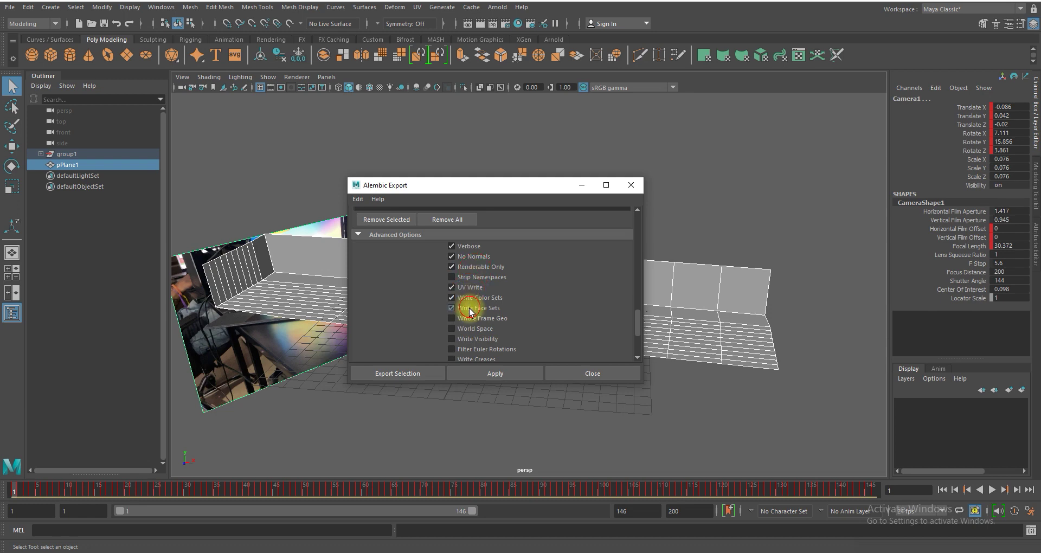
{"action": "scroll", "coordinate": [469, 328], "scroll_direction": "down", "scroll_amount": 5}
Export the selected plane and camera as an Alembic file named "nuke projection" in the Tracking data folder.
{"action": "left_click", "coordinate": [398, 374]}
{"action": "left_click", "coordinate": [184, 492]}
{"action": "type", "text": "nuke projection"}
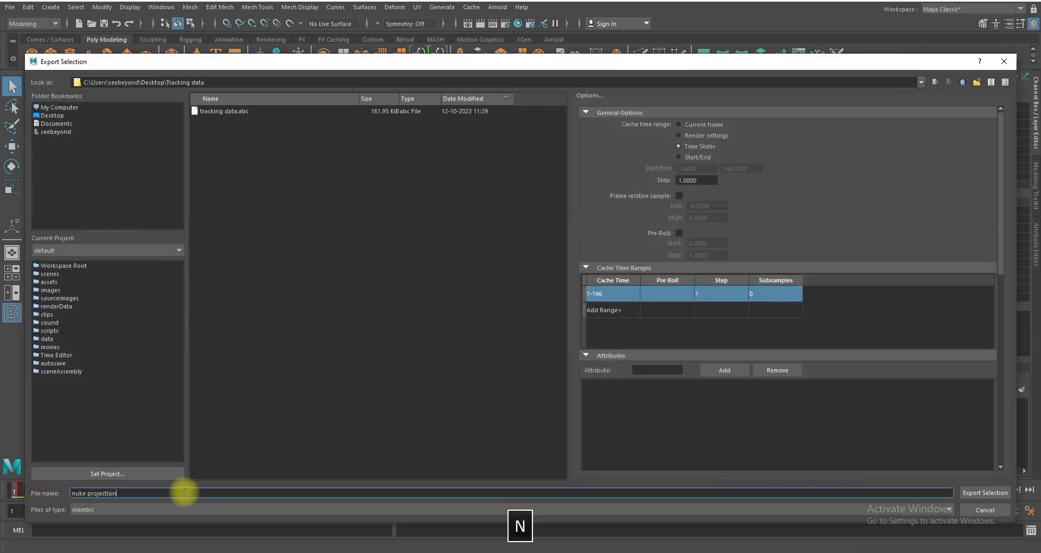
{"action": "left_click", "coordinate": [983, 493]}
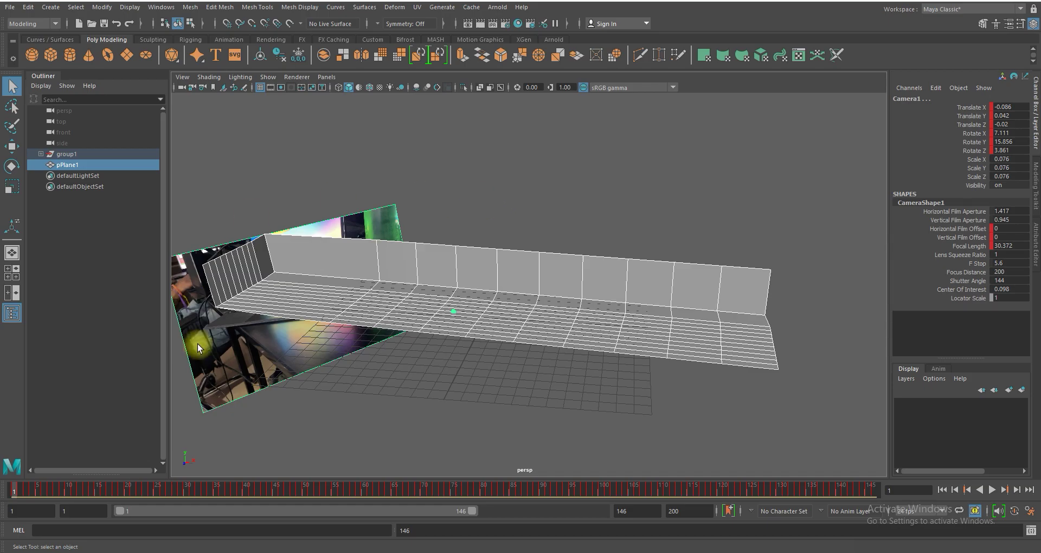
Switch to Nuke and read in "nuke projection.abc" from the Tracking data folder, creating its camera and plane as separate nodes.
{"action": "key", "text": "Tab"}
{"action": "type", "text": "read"}
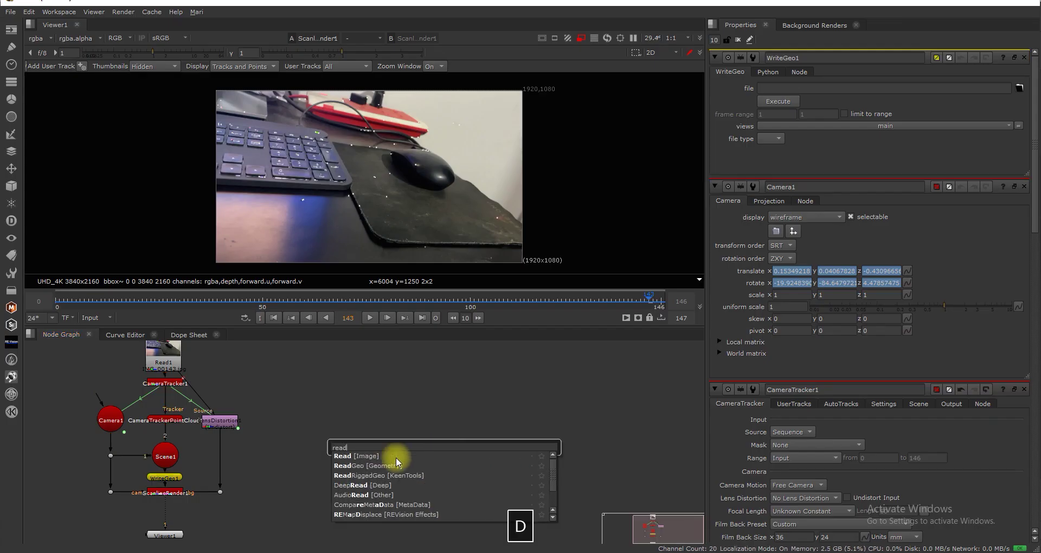
{"action": "key", "text": "Return"}
{"action": "double_click", "coordinate": [433, 162]}
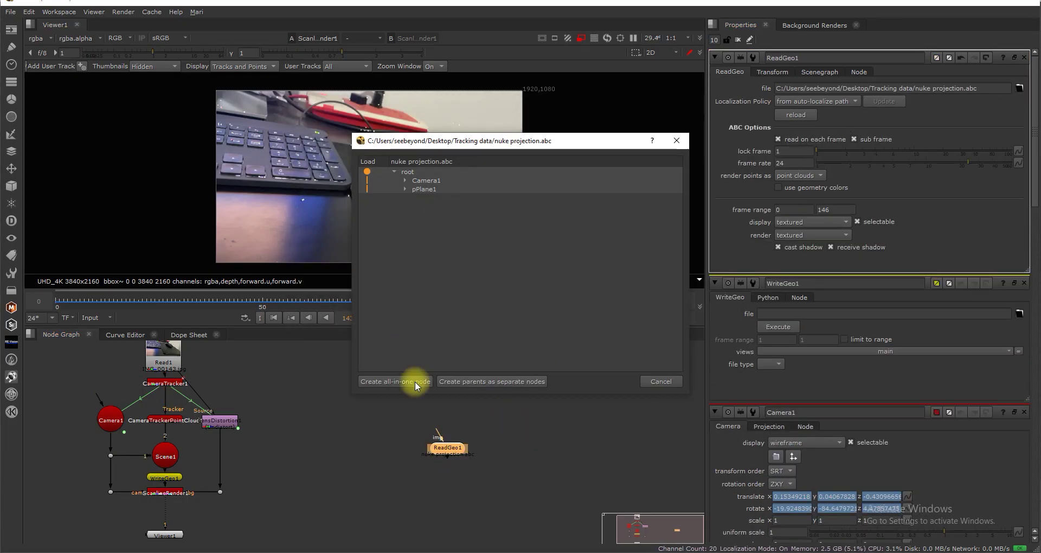
{"action": "left_click", "coordinate": [449, 382]}
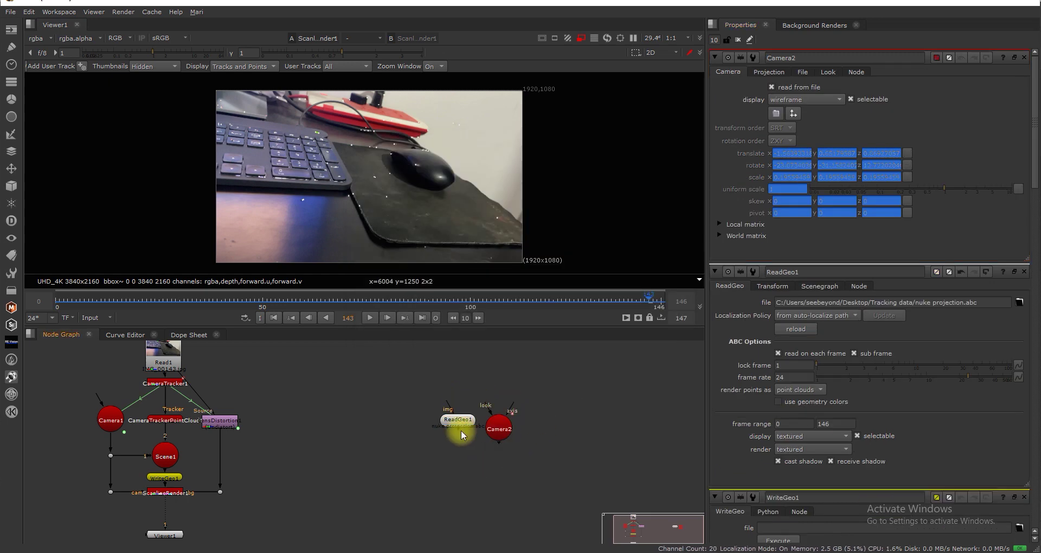
Delete the old camera tracking nodes and inspect the imported plane in the 3D viewer along the timeline.
{"action": "left_click", "coordinate": [435, 431]}
{"action": "key", "text": "Delete"}
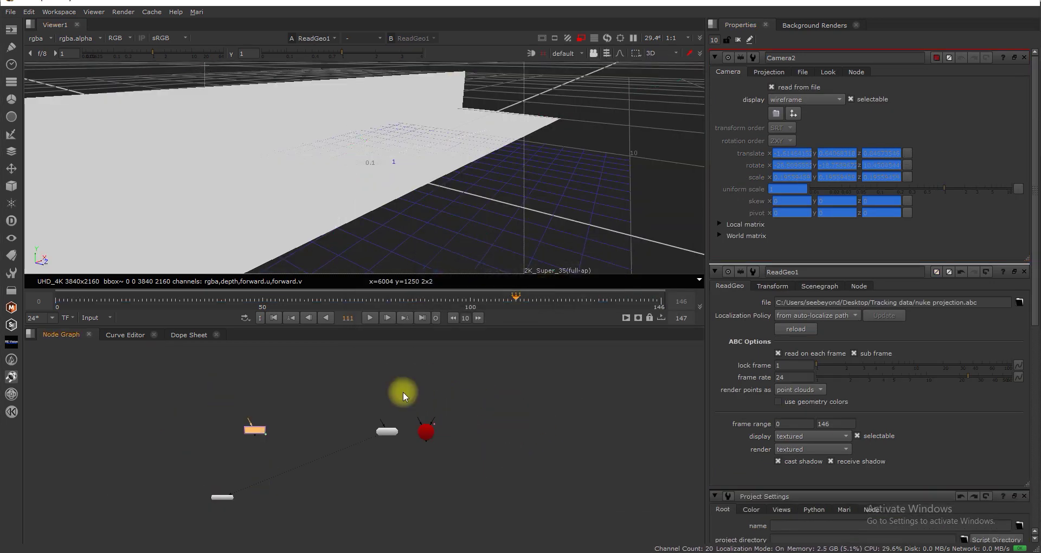
{"action": "scroll", "coordinate": [254, 431], "scroll_direction": "up", "scroll_amount": 4}
{"action": "key", "text": "Delete"}
{"action": "left_click_drag", "start_coordinate": [441, 179], "coordinate": [244, 133], "text": "alt"}
{"action": "left_click", "coordinate": [300, 147]}
{"action": "left_click_drag", "start_coordinate": [300, 147], "coordinate": [271, 217], "text": "alt"}
{"action": "left_click_drag", "start_coordinate": [109, 302], "coordinate": [839, 307]}
Rearrange the node graph so ReadGeo1 sits above the viewer node with Camera2 to its left.
{"action": "middle_click_drag", "start_coordinate": [536, 399], "coordinate": [321, 496], "text": "alt"}
{"action": "left_click_drag", "start_coordinate": [335, 504], "coordinate": [551, 502]}
{"action": "scroll", "coordinate": [564, 482], "scroll_direction": "up", "scroll_amount": 3}
{"action": "middle_click_drag", "start_coordinate": [569, 450], "coordinate": [444, 478]}
{"action": "left_click_drag", "start_coordinate": [425, 382], "coordinate": [425, 444]}
{"action": "left_click_drag", "start_coordinate": [504, 384], "coordinate": [289, 437]}
Add a Project3D node above ReadGeo1, with Camera2 feeding its cam input and its output feeding the geometry's img input.
{"action": "left_click", "coordinate": [445, 398]}
{"action": "key", "text": "Tab"}
{"action": "type", "text": "pro"}
{"action": "left_click", "coordinate": [380, 417]}
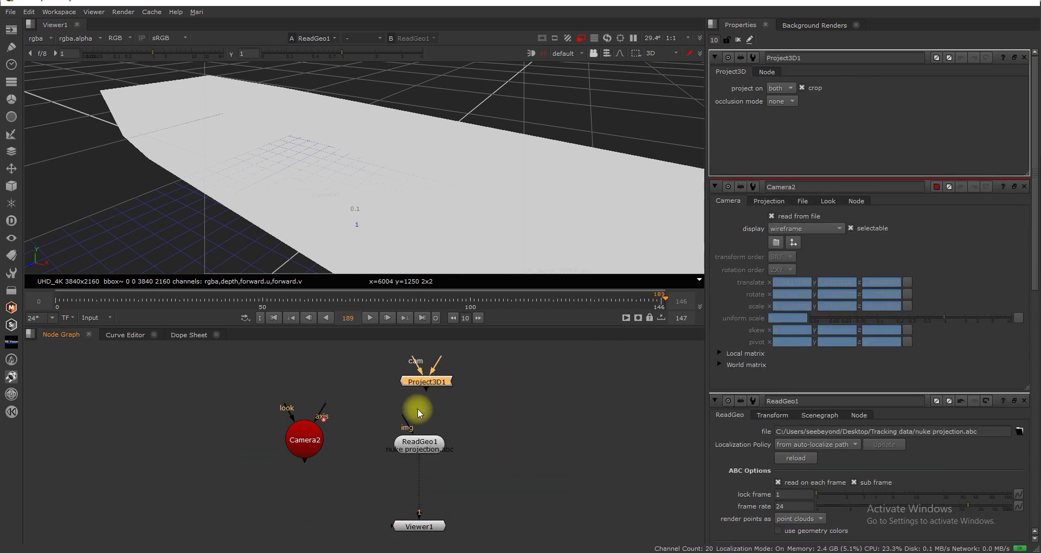
{"action": "left_click_drag", "start_coordinate": [414, 368], "coordinate": [317, 431]}
{"action": "left_click_drag", "start_coordinate": [309, 443], "coordinate": [293, 413]}
{"action": "left_click_drag", "start_coordinate": [407, 421], "coordinate": [426, 383]}
{"action": "middle_click_drag", "start_coordinate": [476, 383], "coordinate": [478, 409]}
{"action": "left_click_drag", "start_coordinate": [434, 408], "coordinate": [425, 409]}
Read in the IMG_#####.jpg sequence from Tracking plate/new, connect it to Project3D1 and check the projection along the timeline.
{"action": "left_click", "coordinate": [294, 537]}
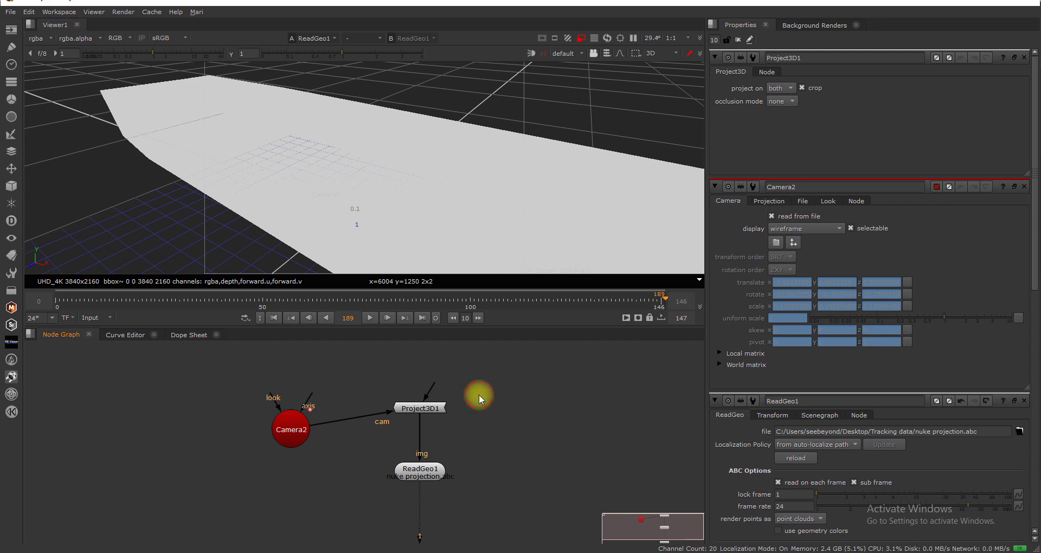
{"action": "key", "text": "r"}
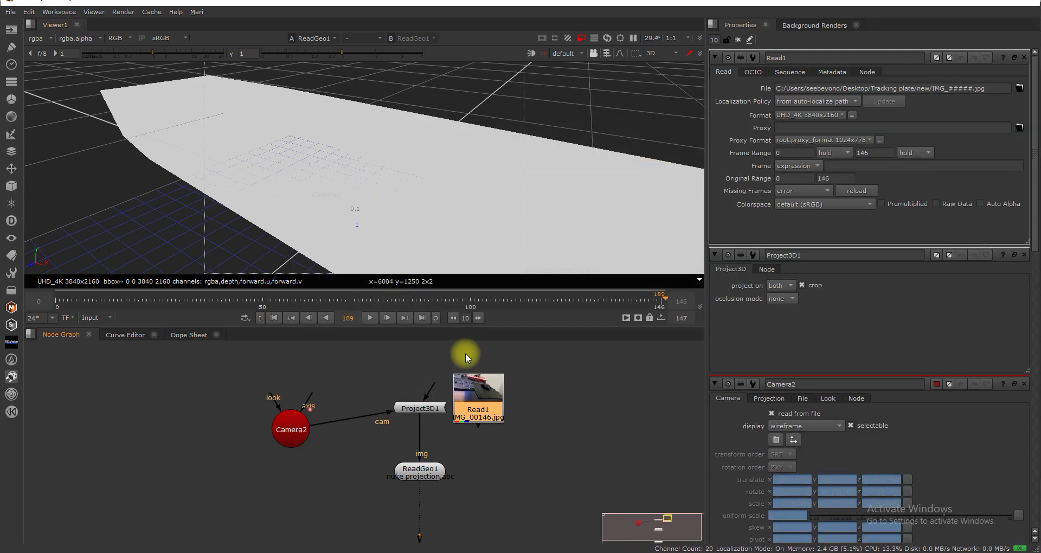
{"action": "left_click_drag", "start_coordinate": [475, 419], "coordinate": [423, 374]}
{"action": "left_click_drag", "start_coordinate": [92, 299], "coordinate": [748, 324]}
Insert a ScanlineRender node between ReadGeo1 and the viewer.
{"action": "middle_click_drag", "start_coordinate": [482, 474], "coordinate": [475, 403]}
{"action": "left_click", "coordinate": [413, 451]}
{"action": "key", "text": "Tab"}
{"action": "type", "text": "sca"}
{"action": "key", "text": "Return"}
{"action": "left_click_drag", "start_coordinate": [410, 414], "coordinate": [410, 391]}
Add a Scene node between ReadGeo1 and ScanlineRender1.
{"action": "left_click", "coordinate": [483, 407]}
{"action": "key", "text": "Tab"}
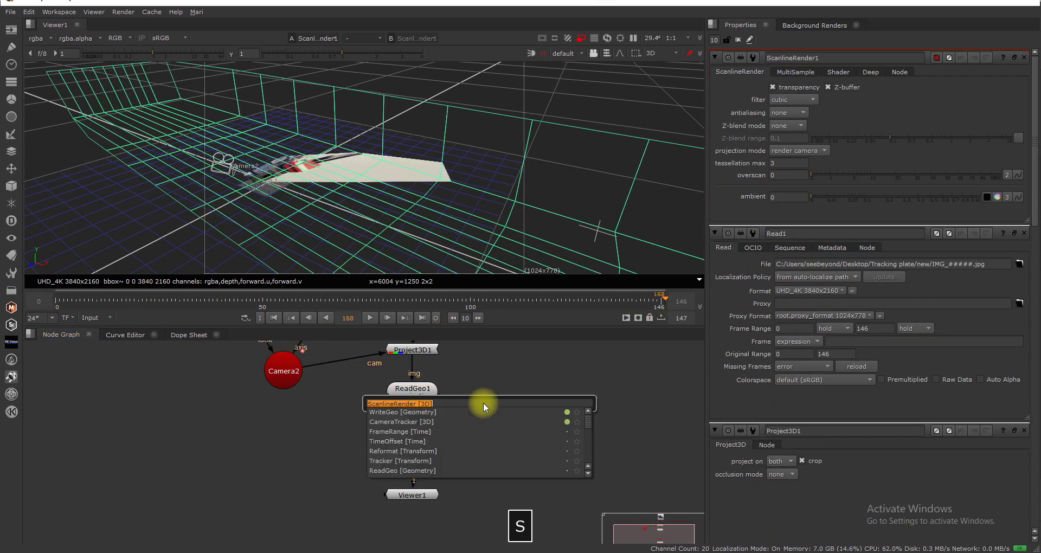
{"action": "type", "text": "sce"}
{"action": "key", "text": "Return"}
{"action": "left_click_drag", "start_coordinate": [409, 442], "coordinate": [467, 407]}
{"action": "left_click_drag", "start_coordinate": [476, 403], "coordinate": [406, 393]}
Connect Camera2 to the ScanlineRender1 cam input and tidy the node layout into a vertical column.
{"action": "left_click_drag", "start_coordinate": [327, 435], "coordinate": [372, 412]}
{"action": "left_click_drag", "start_coordinate": [392, 445], "coordinate": [284, 374]}
{"action": "left_click_drag", "start_coordinate": [284, 377], "coordinate": [231, 404]}
{"action": "left_click_drag", "start_coordinate": [373, 413], "coordinate": [414, 421]}
{"action": "middle_click_drag", "start_coordinate": [504, 392], "coordinate": [480, 447]}
{"action": "scroll", "coordinate": [480, 447], "scroll_direction": "down", "scroll_amount": 2}
{"action": "left_click_drag", "start_coordinate": [420, 372], "coordinate": [414, 370]}
{"action": "left_click_drag", "start_coordinate": [422, 497], "coordinate": [419, 498]}
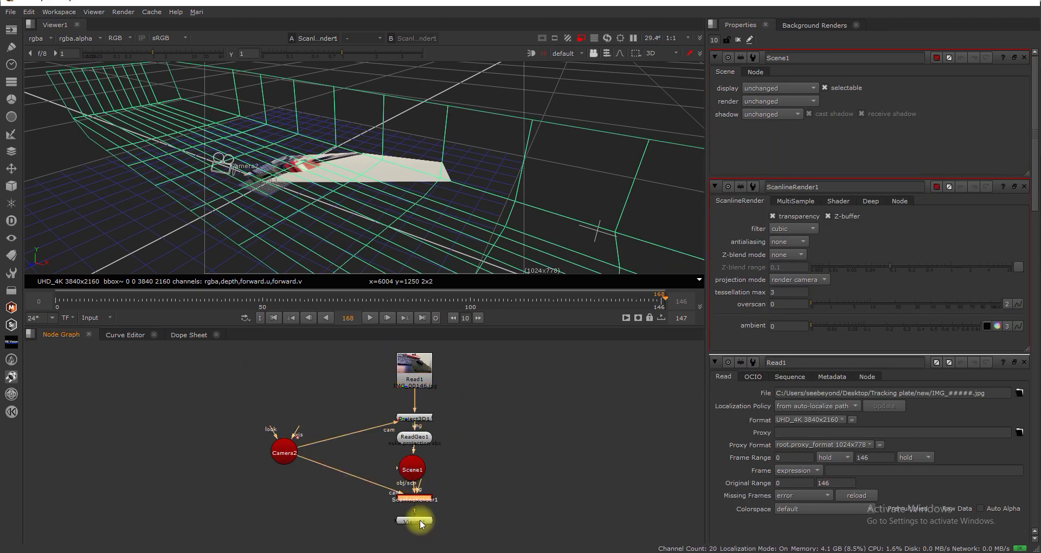
Switch the viewer to 2D and play the rendered projection.
{"action": "left_click_drag", "start_coordinate": [114, 301], "coordinate": [777, 244]}
{"action": "left_click", "coordinate": [658, 53]}
{"action": "left_click", "coordinate": [657, 65]}
{"action": "left_click_drag", "start_coordinate": [65, 303], "coordinate": [38, 304]}
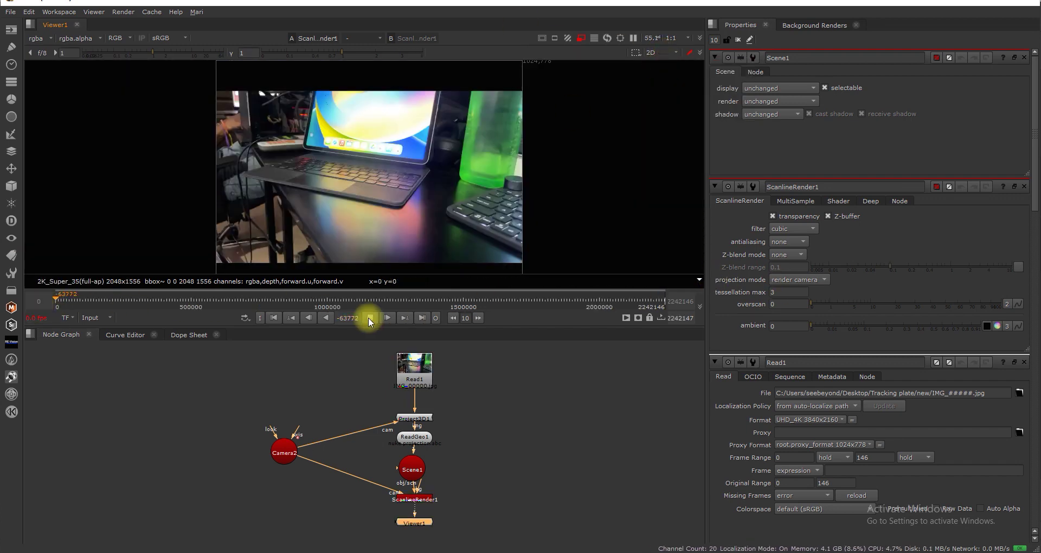
{"action": "left_click", "coordinate": [370, 317]}
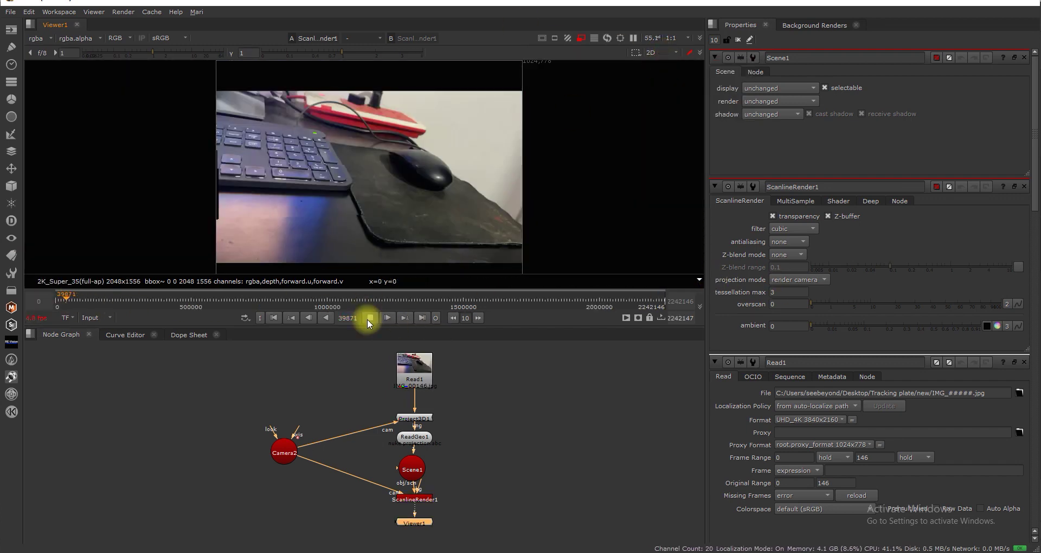
Set the project frame range to 0–146 and switch the viewer's timeline range to Global.
{"action": "left_click", "coordinate": [268, 388]}
{"action": "key", "text": "s"}
{"action": "key", "text": "Return"}
{"action": "left_click", "coordinate": [97, 318]}
{"action": "left_click", "coordinate": [101, 339]}
Play the projected render, then review the moving projection on the plane in the 3D view along the timeline.
{"action": "left_click_drag", "start_coordinate": [515, 301], "coordinate": [67, 302]}
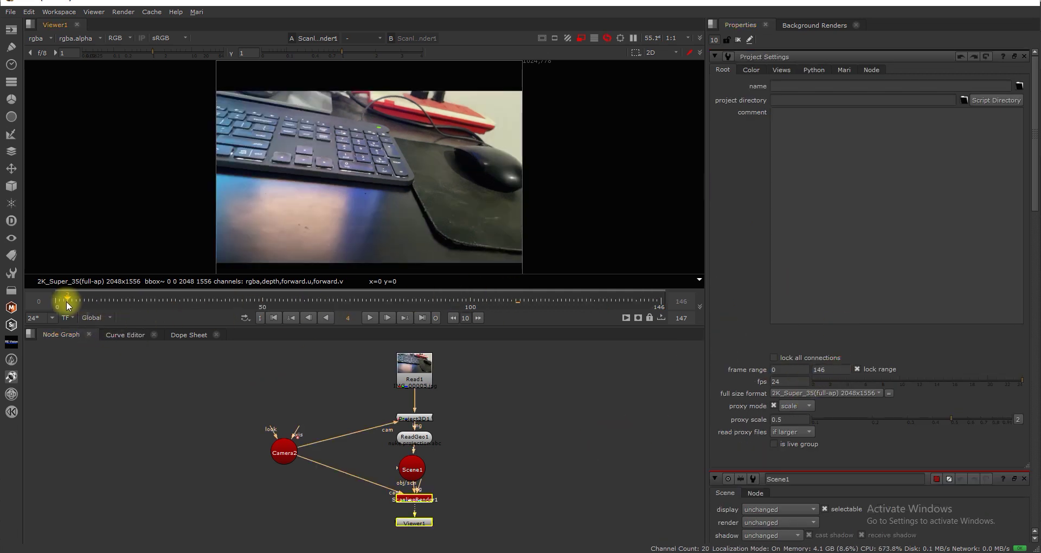
{"action": "left_click", "coordinate": [370, 317]}
{"action": "middle_click_drag", "start_coordinate": [493, 433], "coordinate": [470, 422]}
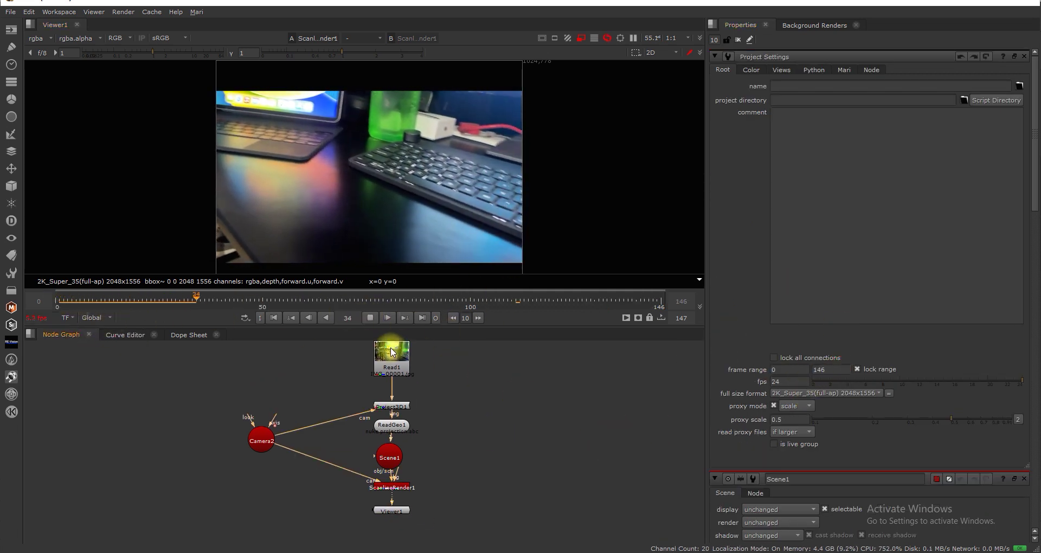
{"action": "left_click", "coordinate": [369, 318]}
{"action": "left_click", "coordinate": [669, 52]}
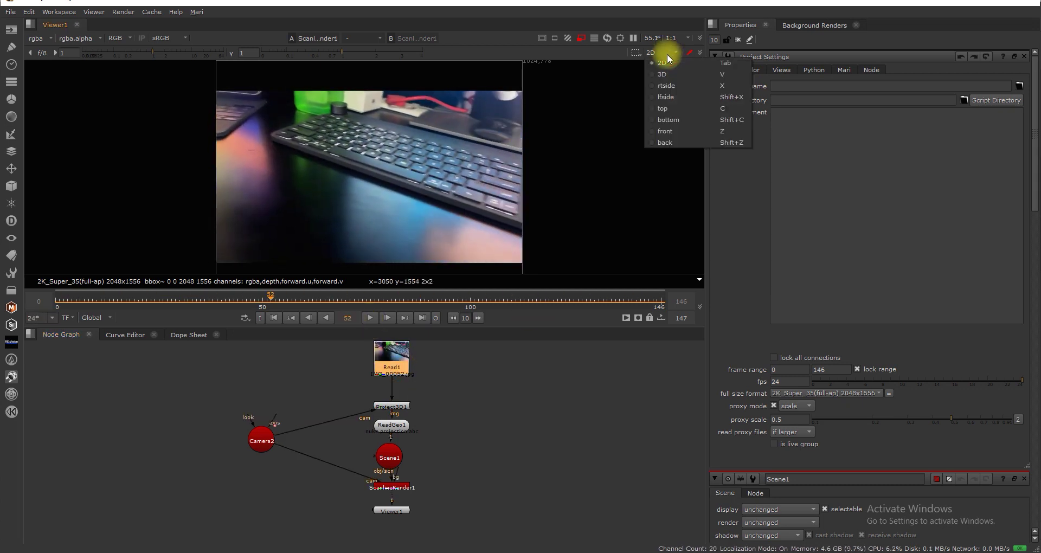
{"action": "left_click", "coordinate": [662, 74]}
{"action": "left_click_drag", "start_coordinate": [69, 298], "coordinate": [671, 309]}
{"action": "left_click", "coordinate": [427, 411]}
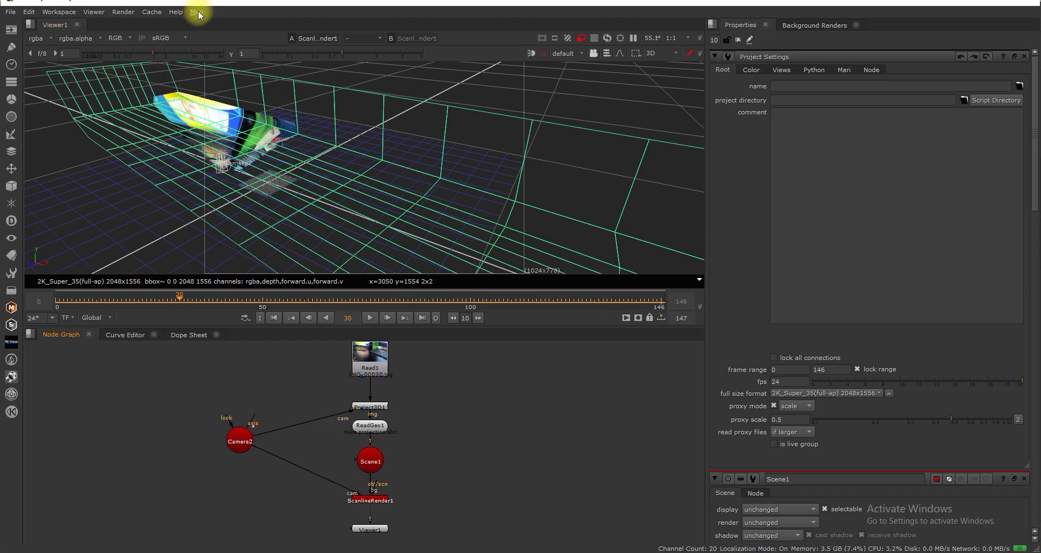
Enable the Mari connection in the project settings and launch Mari from Nuke.
{"action": "left_click", "coordinate": [197, 12]}
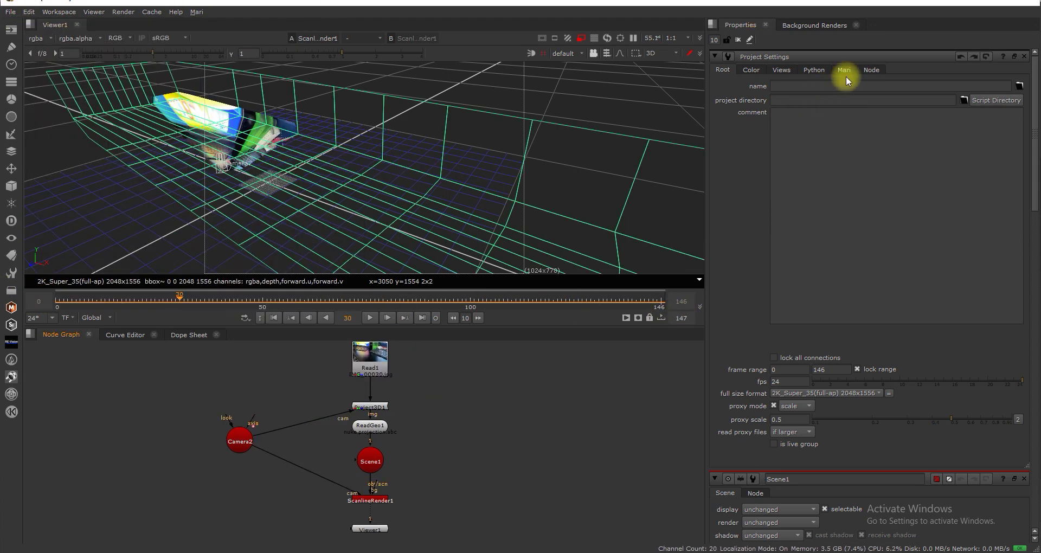
{"action": "left_click", "coordinate": [844, 70]}
{"action": "left_click", "coordinate": [826, 109]}
{"action": "left_click", "coordinate": [197, 12]}
{"action": "left_click", "coordinate": [232, 24]}
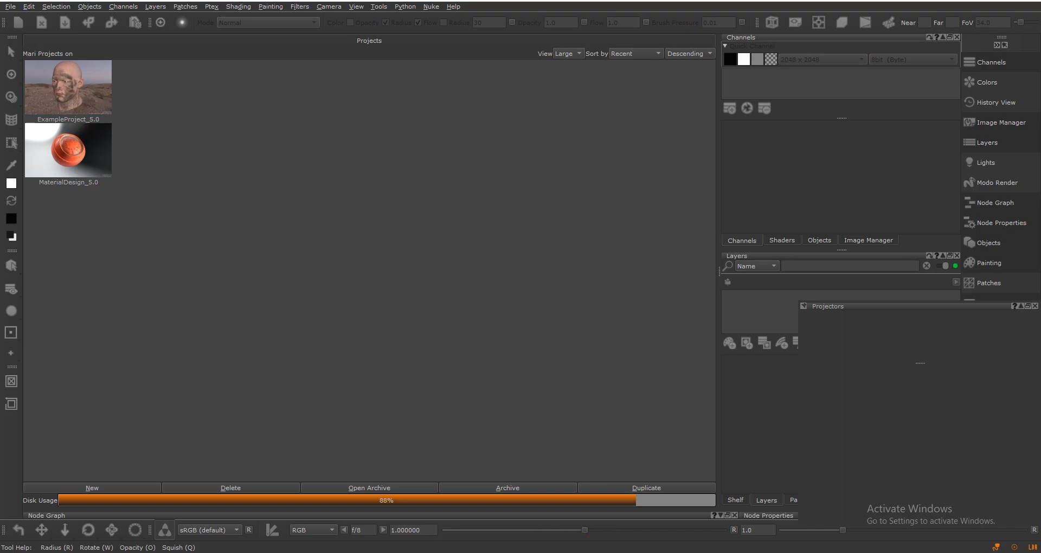
Export the Read1, Project3D1, Camera2 and ReadGeo1 projection for frames 0-146x49 to a new Mari project with a 2048x2048 "color" channel.
{"action": "left_click", "coordinate": [552, 525]}
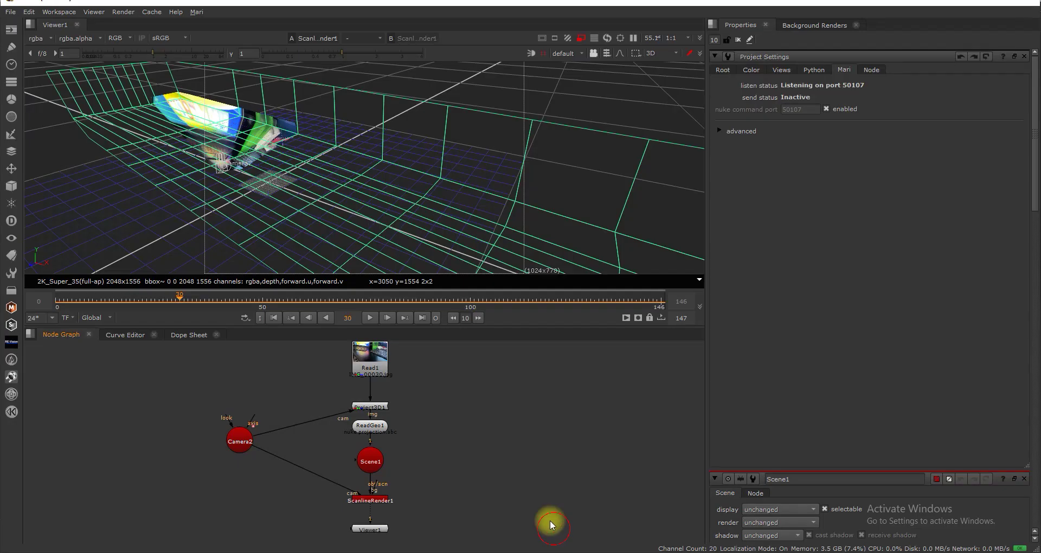
{"action": "left_click_drag", "start_coordinate": [203, 344], "coordinate": [453, 446]}
{"action": "left_click", "coordinate": [196, 12]}
{"action": "mouse_move", "coordinate": [216, 46]}
{"action": "left_click", "coordinate": [355, 57]}
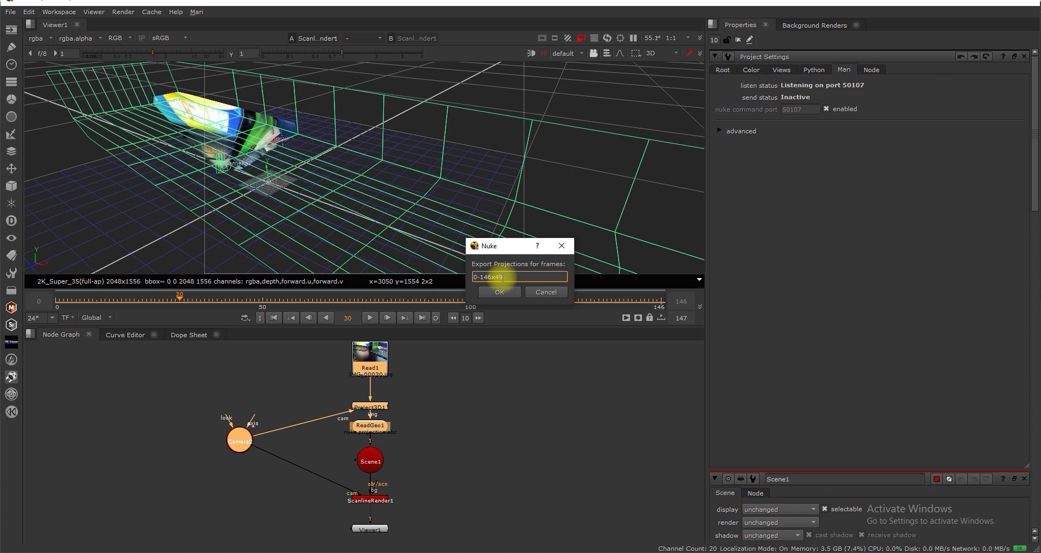
{"action": "left_click", "coordinate": [500, 292]}
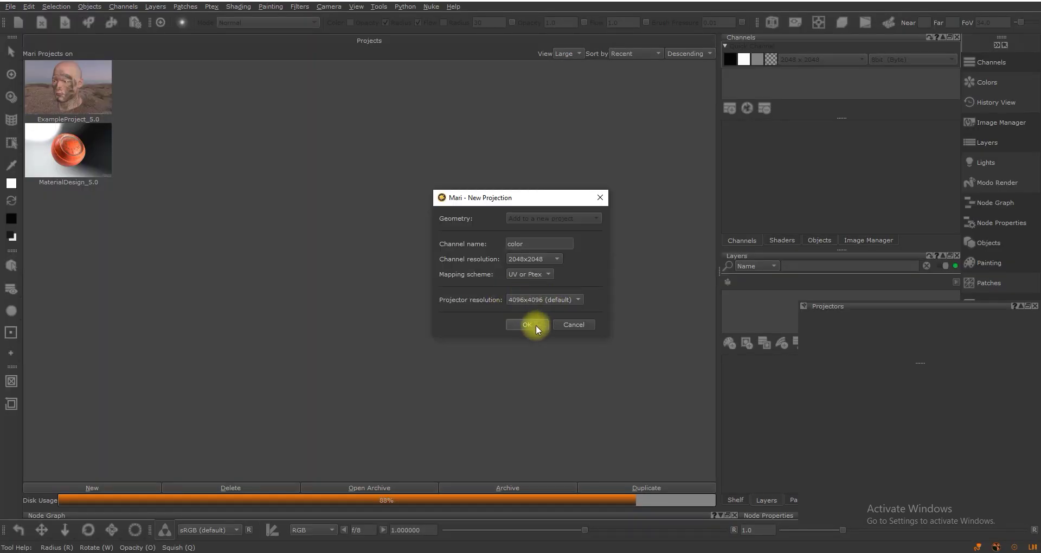
{"action": "left_click", "coordinate": [535, 324]}
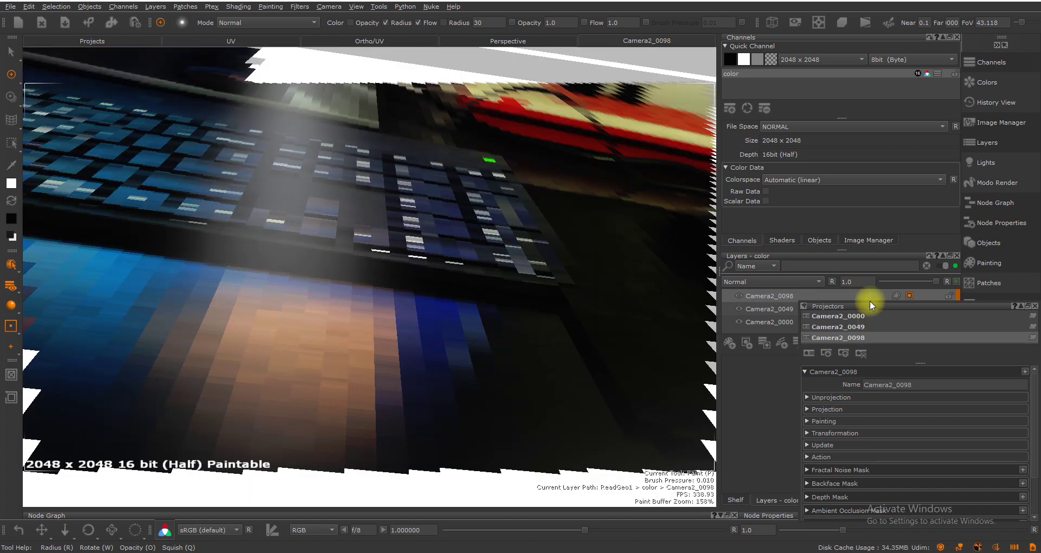
Dock the Projectors palette beside the canvas, show the Camera2_0000 projector's action settings and select the matching Camera2_0000 layer.
{"action": "left_click_drag", "start_coordinate": [870, 305], "coordinate": [50, 111]}
{"action": "left_click_drag", "start_coordinate": [351, 161], "coordinate": [196, 154]}
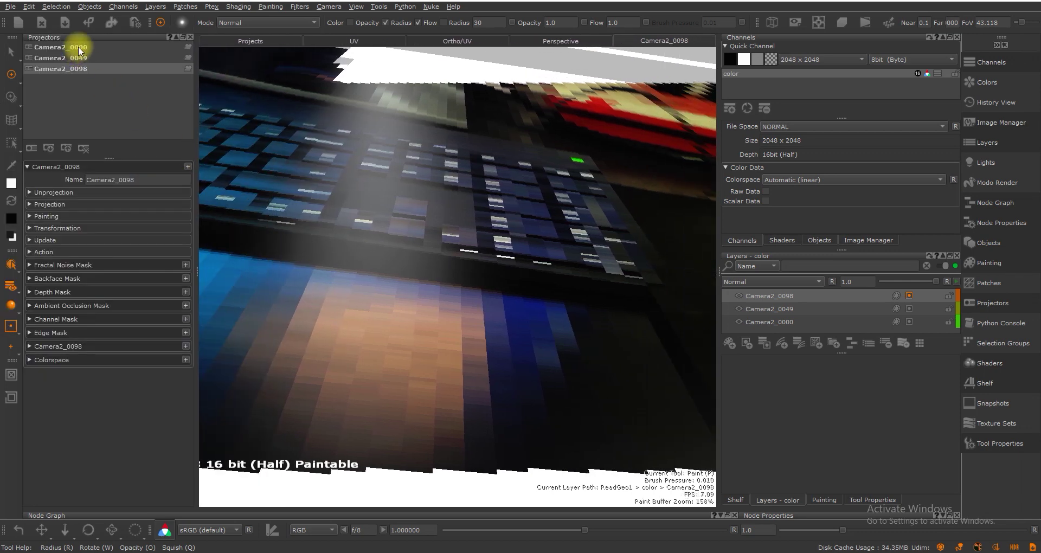
{"action": "left_click", "coordinate": [61, 47]}
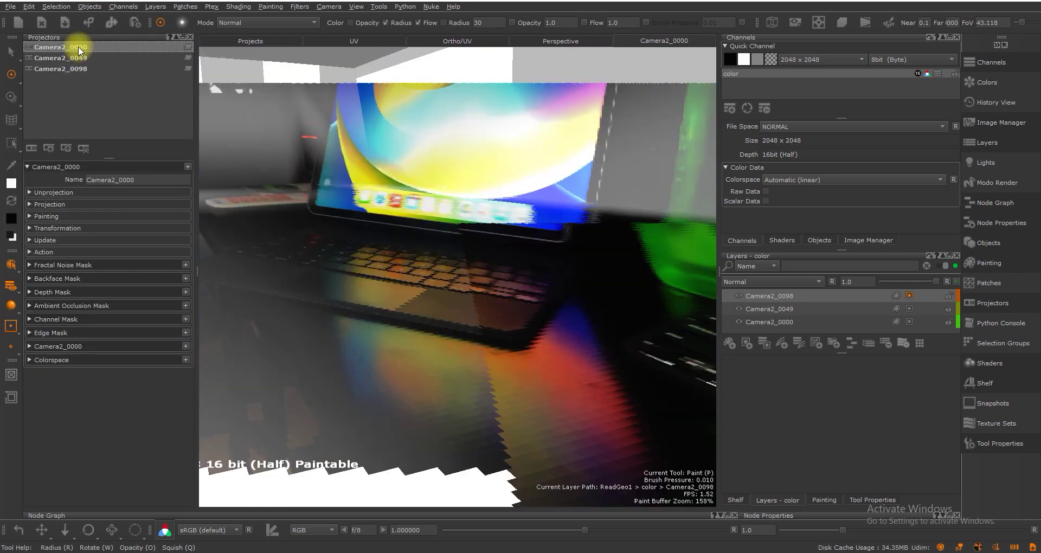
{"action": "left_click", "coordinate": [39, 252]}
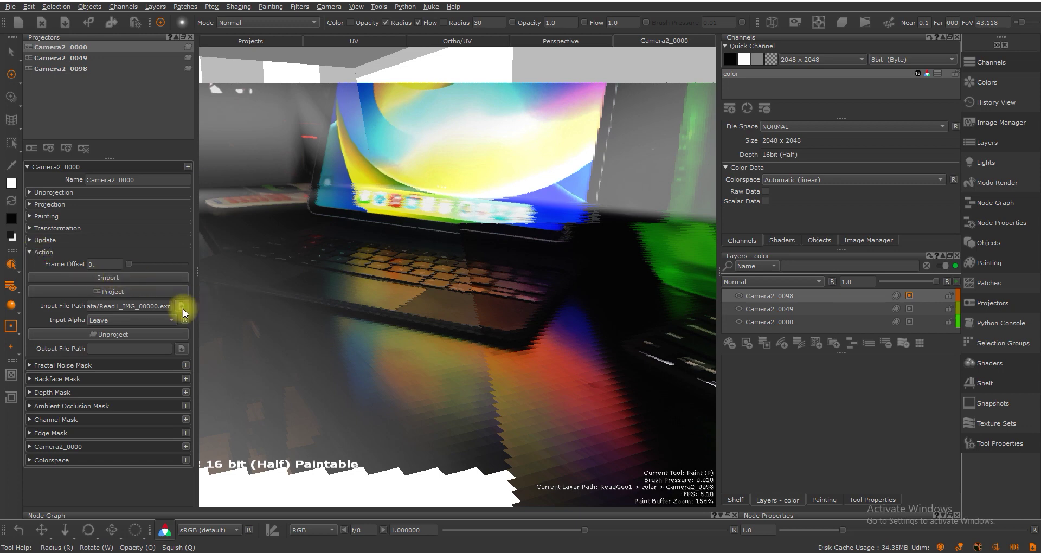
{"action": "left_click", "coordinate": [788, 322]}
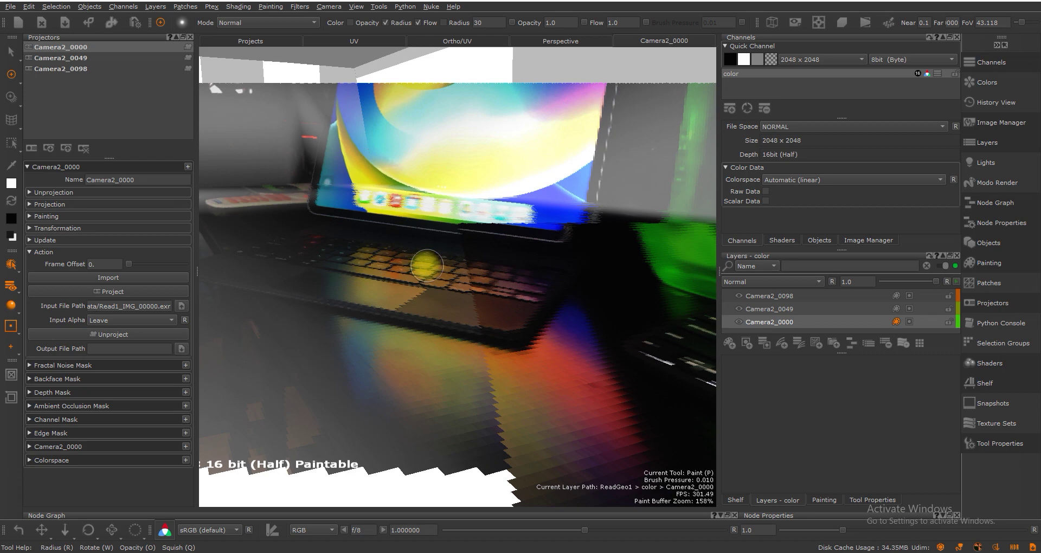
Import IMG_1_0000.jpg from the Tracking plate/2 folder as the Camera2_0000 projector's input image.
{"action": "left_click", "coordinate": [182, 306]}
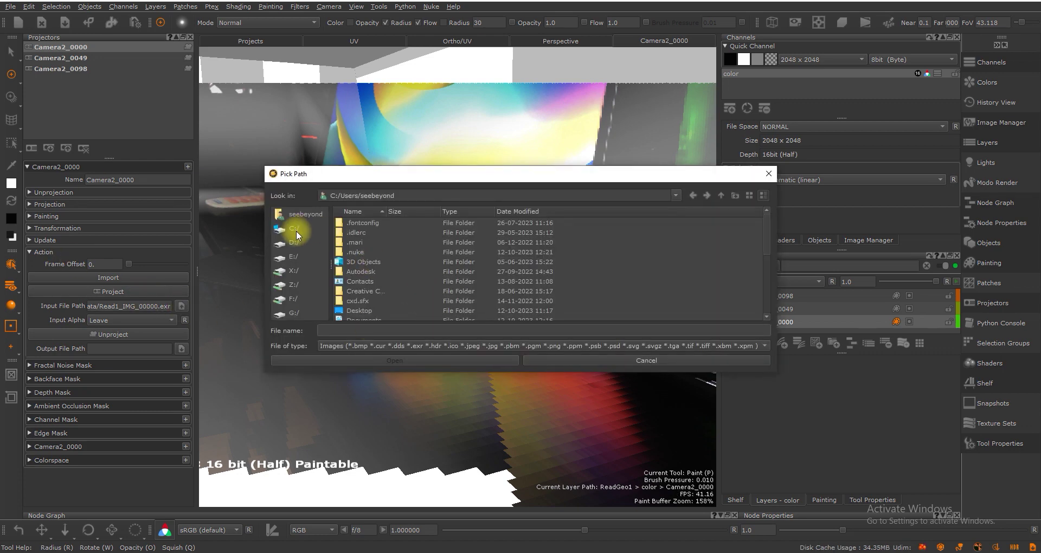
{"action": "double_click", "coordinate": [363, 310]}
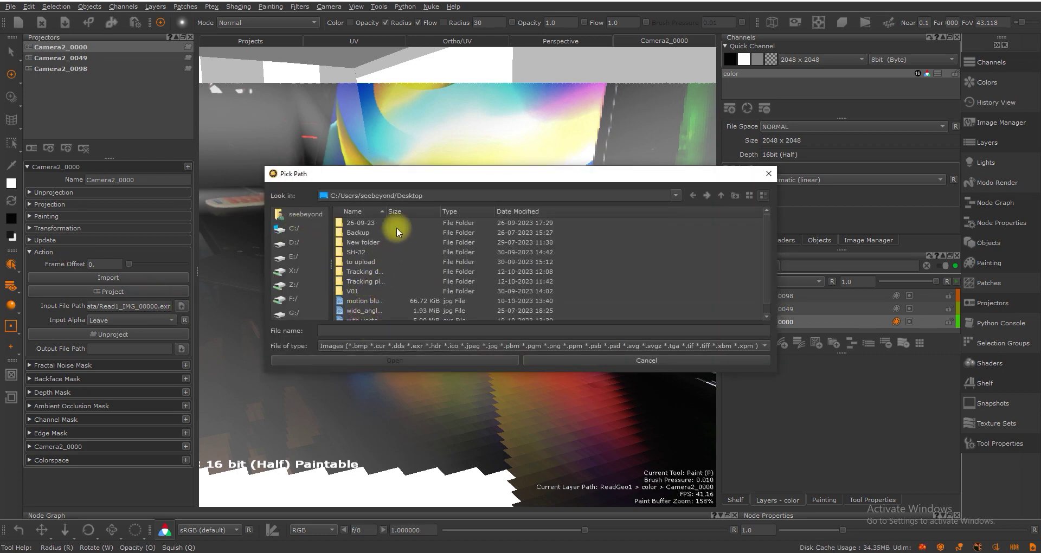
{"action": "double_click", "coordinate": [362, 281]}
{"action": "double_click", "coordinate": [356, 231]}
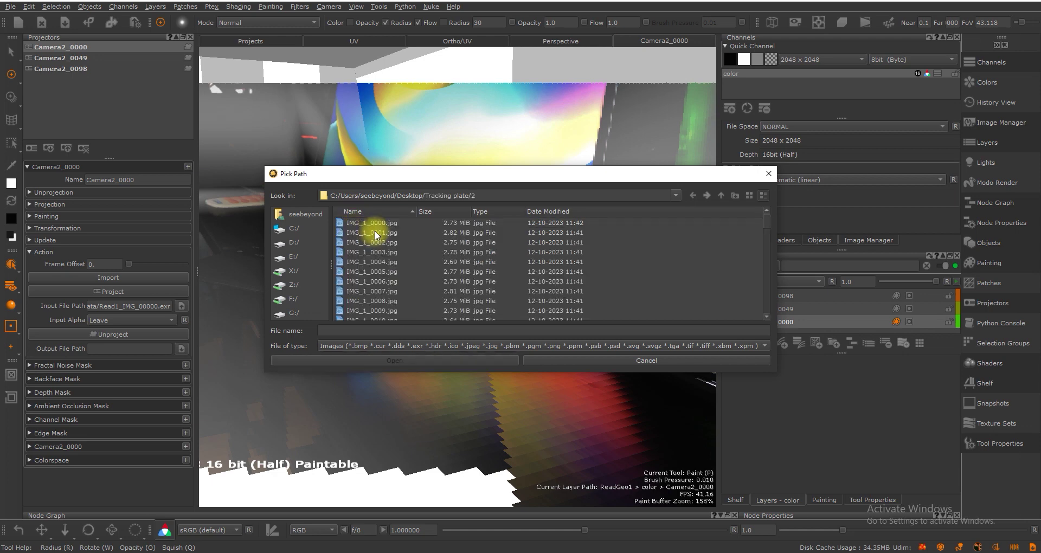
{"action": "double_click", "coordinate": [382, 222]}
{"action": "left_click", "coordinate": [107, 277]}
Set the mesh lighting to Flat and hide the Camera2_0098 and Camera2_0049 layers.
{"action": "left_click", "coordinate": [10, 306]}
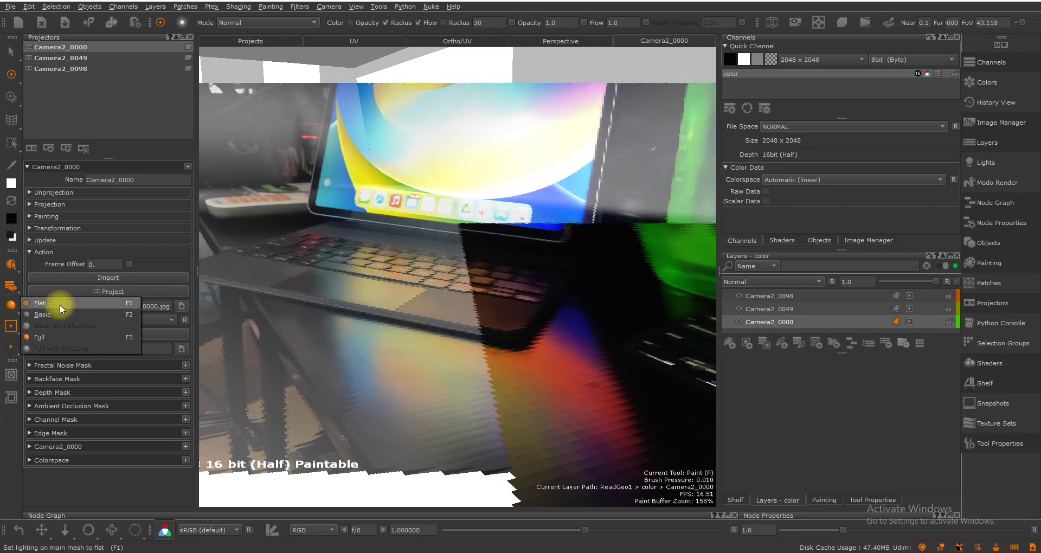
{"action": "left_click", "coordinate": [59, 305]}
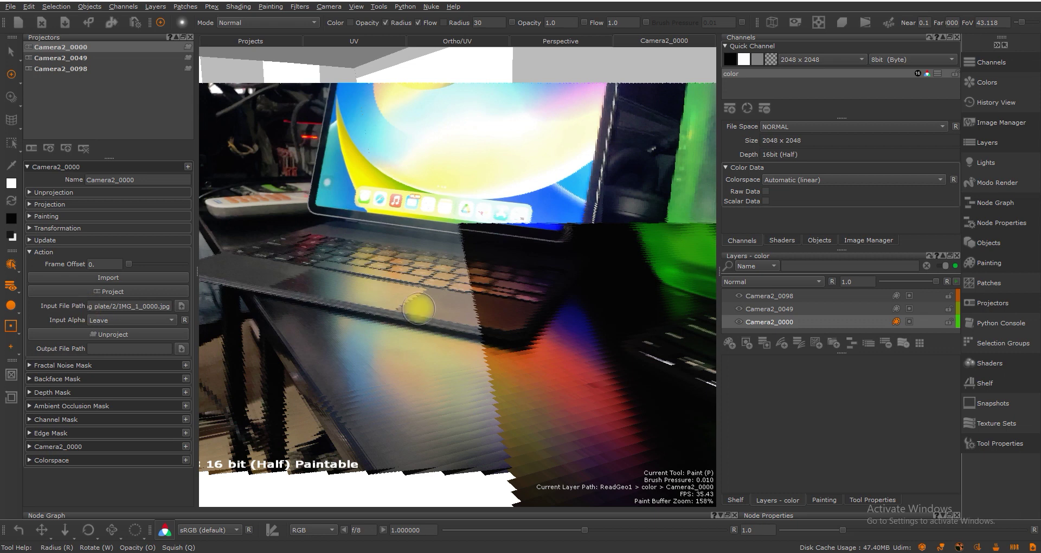
{"action": "left_click", "coordinate": [739, 296]}
{"action": "left_click", "coordinate": [739, 309]}
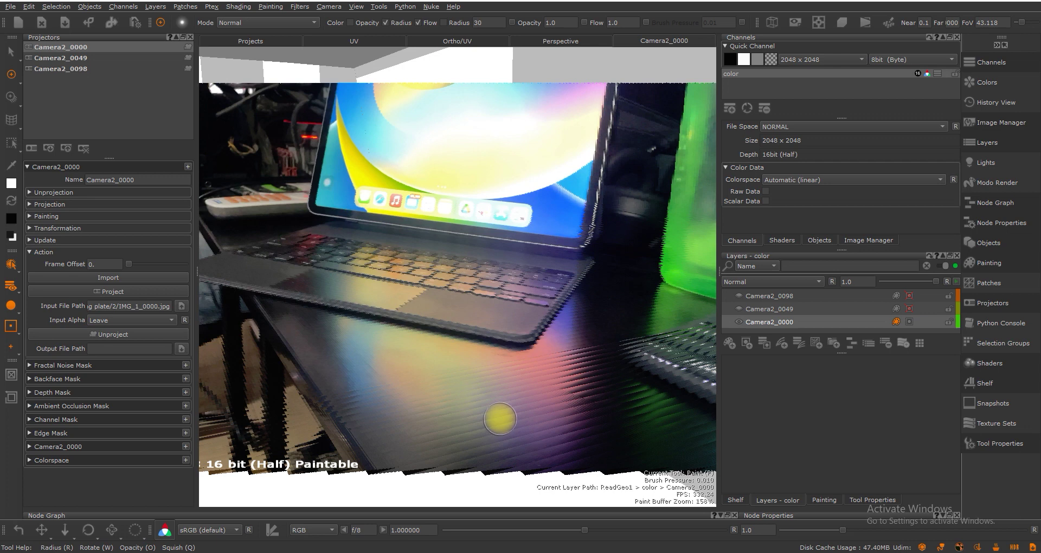
Bake the projected image onto the Camera2_0000 layer and undo a trial brush stroke along the table's lower edge.
{"action": "key", "text": "b"}
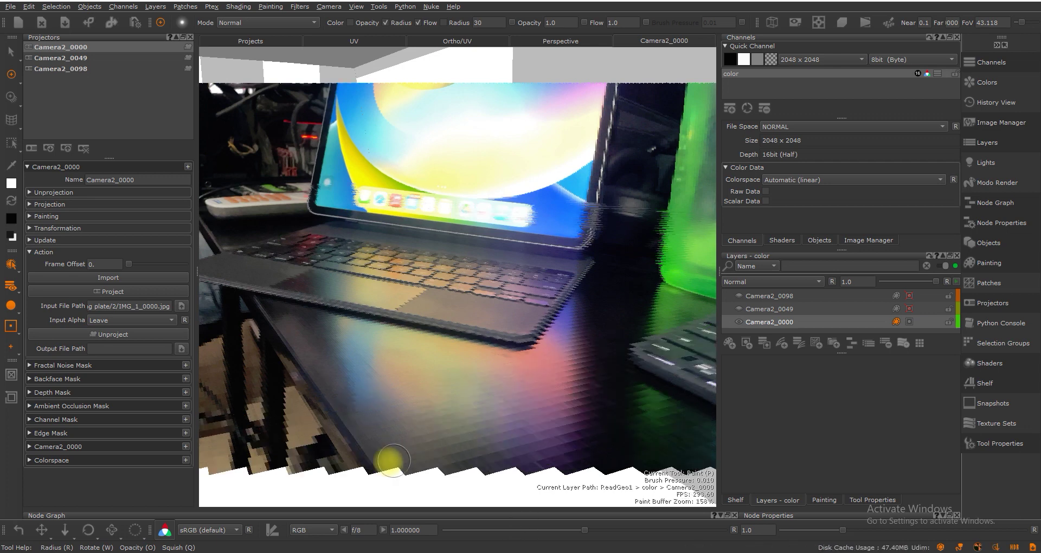
{"action": "left_click_drag", "start_coordinate": [388, 460], "coordinate": [495, 465]}
{"action": "key", "text": "ctrl+z"}
{"action": "left_click", "coordinate": [917, 324]}
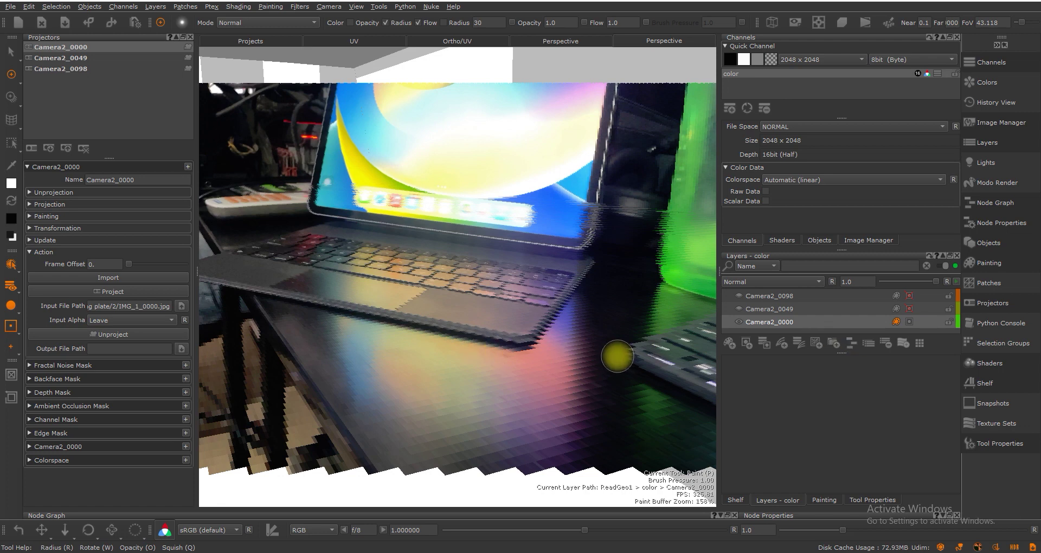
Activate the Camera2_0049 projector, then select the Camera2_0049 layer and turn its visibility on.
{"action": "double_click", "coordinate": [77, 58]}
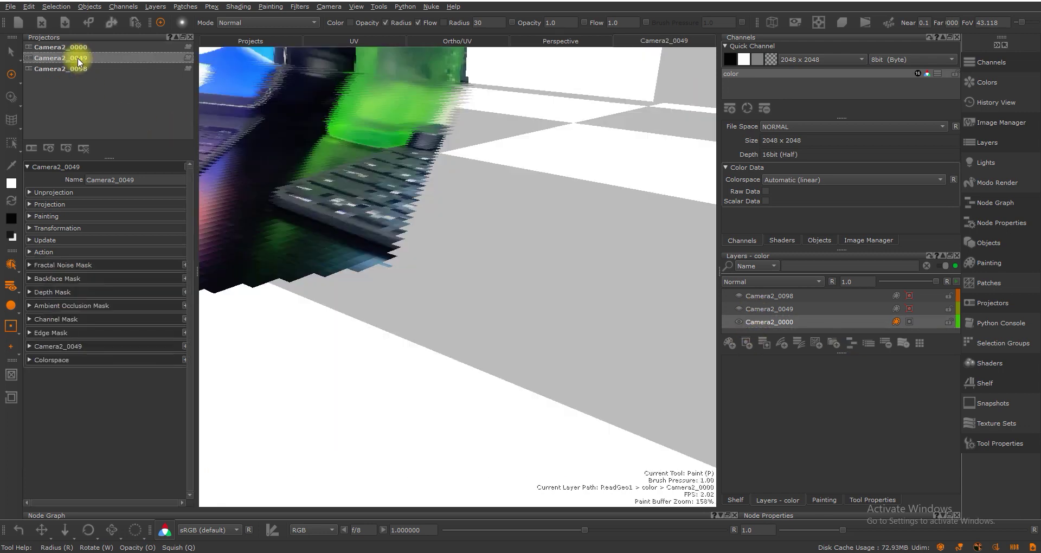
{"action": "left_click", "coordinate": [770, 310]}
{"action": "left_click", "coordinate": [737, 309]}
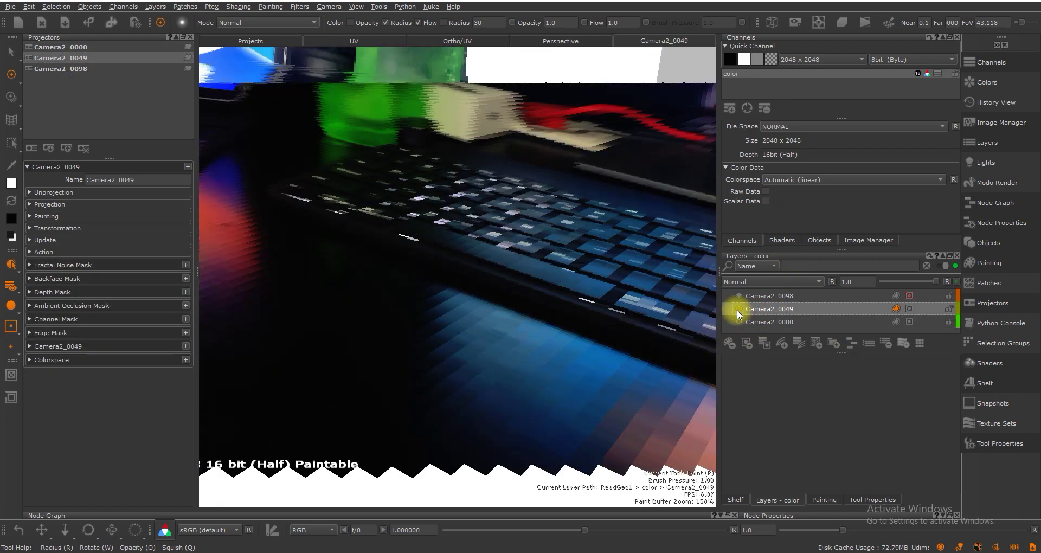
Import IMG_1_0049.jpg from the Tracking plate/2 folder as the Camera2_0049 projector's input image and bake it onto the Camera2_0049 layer.
{"action": "left_click", "coordinate": [43, 252]}
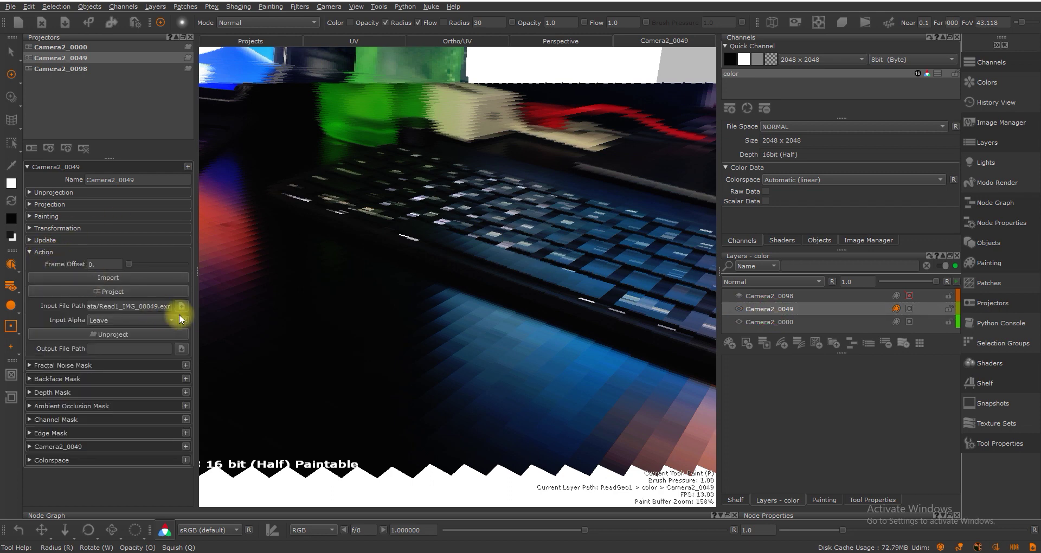
{"action": "left_click", "coordinate": [181, 305]}
{"action": "left_click_drag", "start_coordinate": [387, 209], "coordinate": [467, 210]}
{"action": "scroll", "coordinate": [405, 274], "scroll_direction": "down", "scroll_amount": 14}
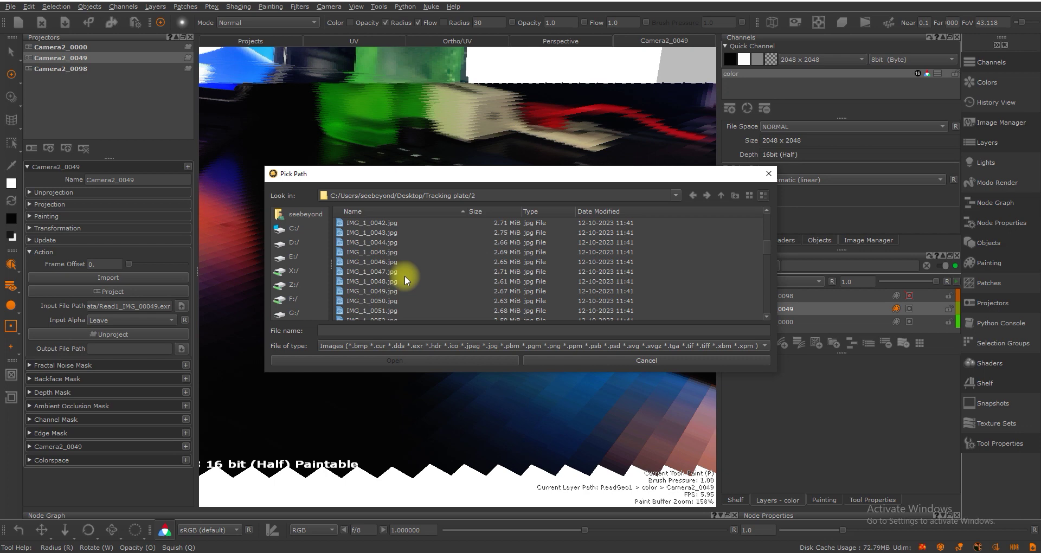
{"action": "left_click", "coordinate": [384, 289]}
{"action": "left_click", "coordinate": [412, 358]}
{"action": "left_click", "coordinate": [91, 277]}
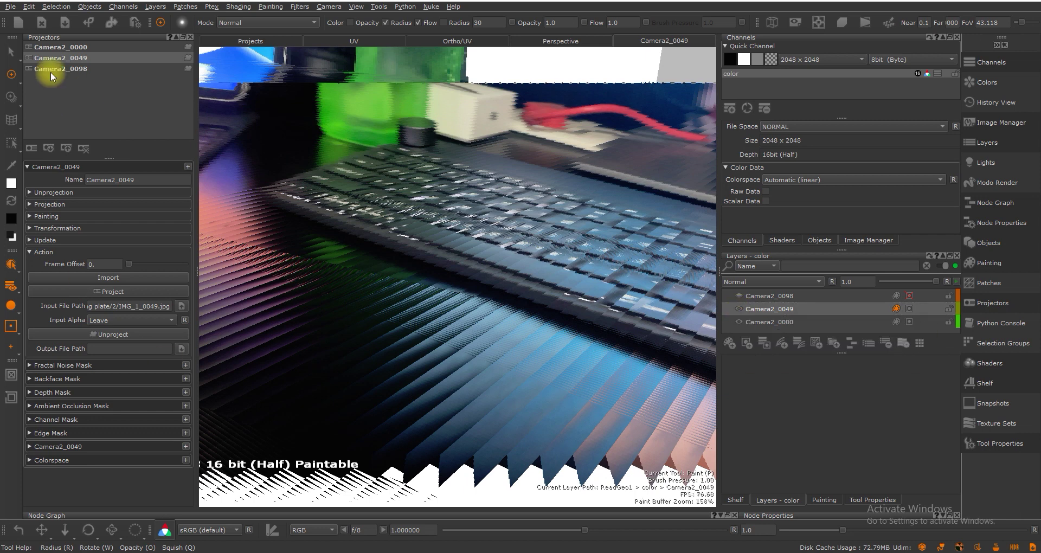
{"action": "key", "text": "b"}
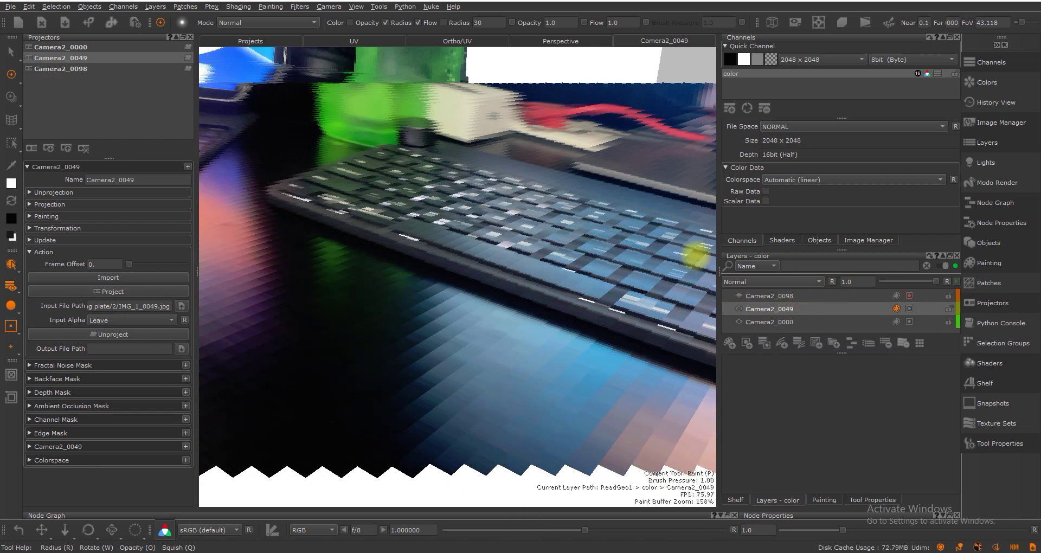
Activate the Camera2_0098 projector, show and select its matching layer, and import IMG_1_0098.jpg from Tracking plate/2 as its input image.
{"action": "left_click", "coordinate": [80, 67]}
{"action": "left_click", "coordinate": [787, 295]}
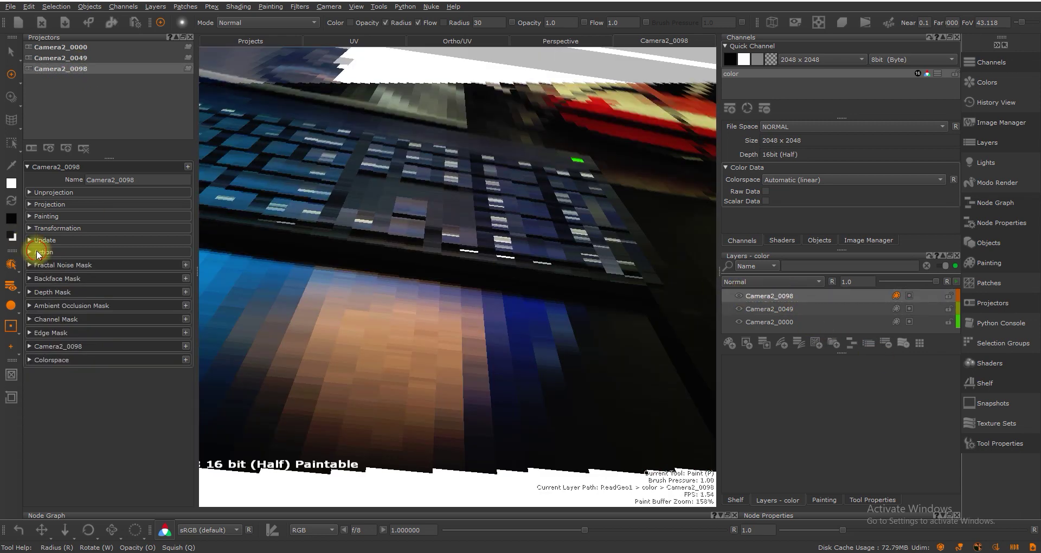
{"action": "left_click", "coordinate": [37, 252]}
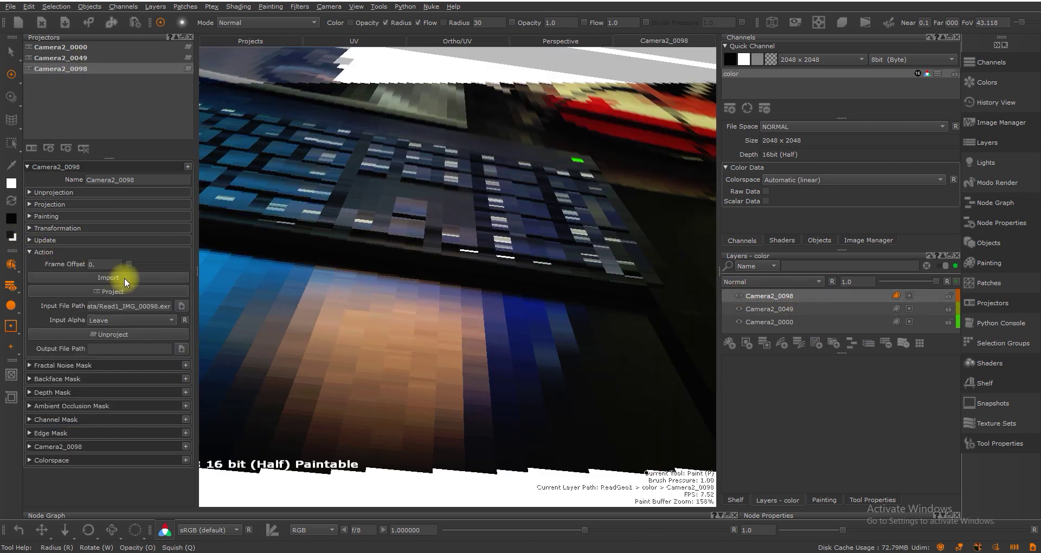
{"action": "left_click", "coordinate": [180, 307]}
{"action": "left_click_drag", "start_coordinate": [386, 211], "coordinate": [440, 211]}
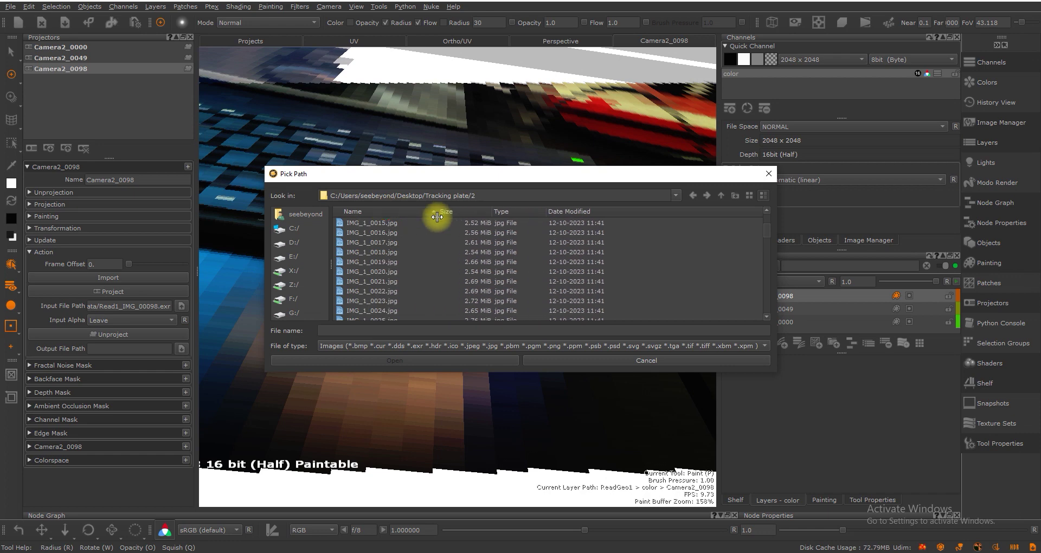
{"action": "scroll", "coordinate": [399, 278], "scroll_direction": "down", "scroll_amount": 10}
{"action": "scroll", "coordinate": [399, 279], "scroll_direction": "down", "scroll_amount": 3}
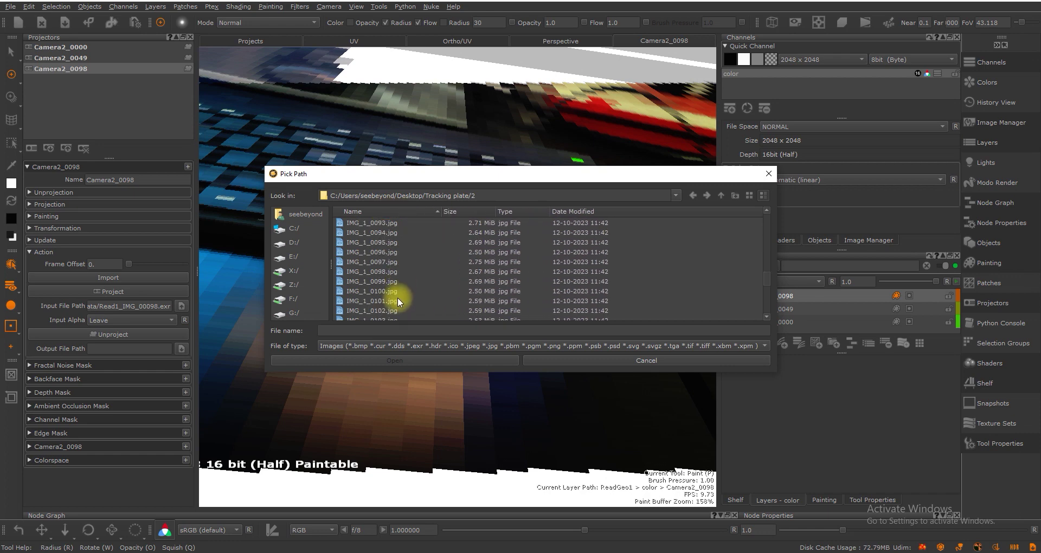
{"action": "left_click", "coordinate": [385, 271]}
{"action": "left_click", "coordinate": [395, 360]}
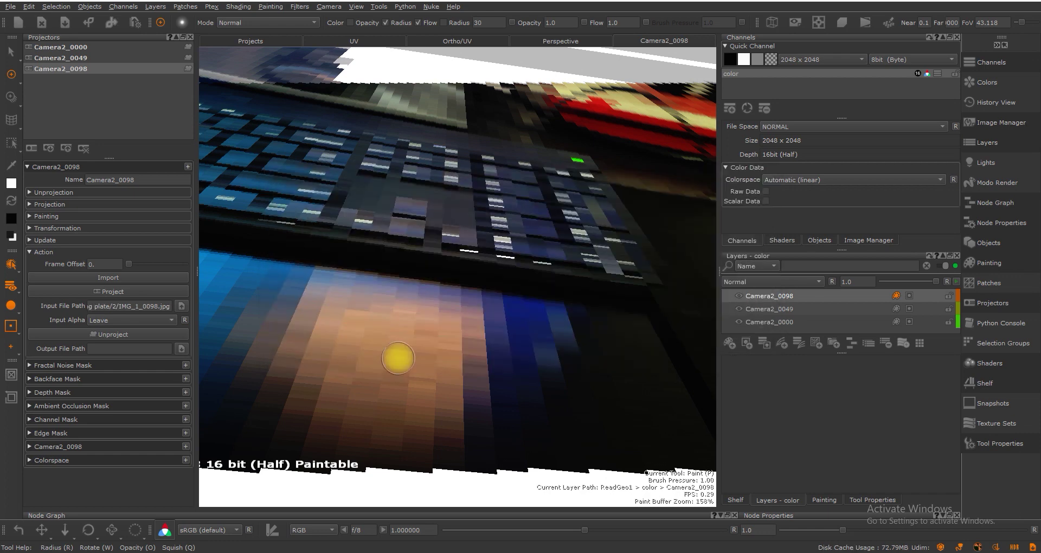
{"action": "left_click", "coordinate": [91, 275]}
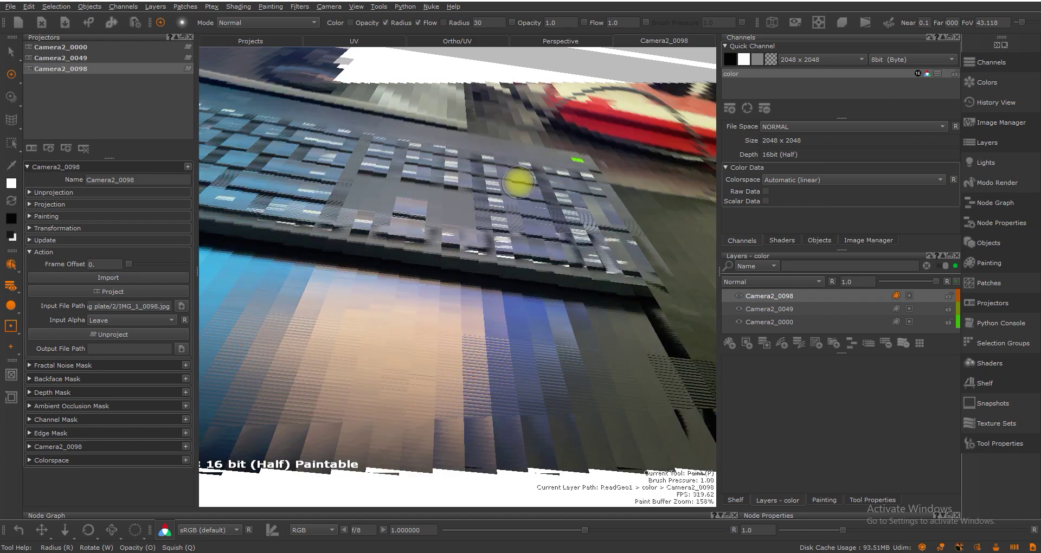
Examine the projections from the Camera2_0000 and Camera2_0049 projectors, toggling the Camera2_0049 layer to compare the overlap.
{"action": "left_click_drag", "start_coordinate": [527, 189], "coordinate": [455, 211], "text": "alt"}
{"action": "right_click_drag", "start_coordinate": [579, 257], "coordinate": [425, 239], "text": "alt"}
{"action": "mouse_move", "coordinate": [425, 239]}
{"action": "left_mouse_down", "text": "alt"}
{"action": "mouse_move", "coordinate": [390, 280]}
{"action": "mouse_move", "coordinate": [407, 195]}
{"action": "left_mouse_up", "text": "alt"}
{"action": "double_click", "coordinate": [74, 48]}
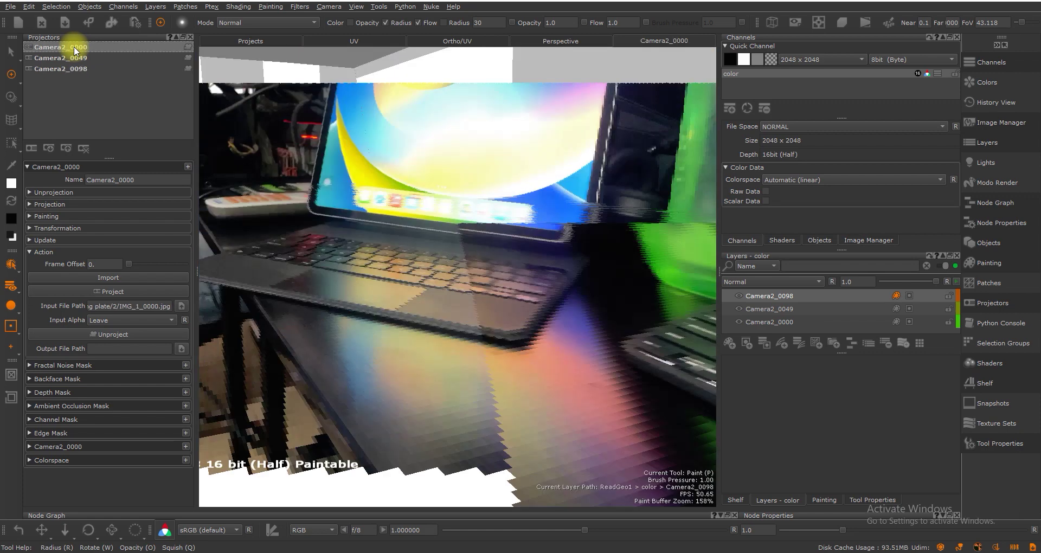
{"action": "double_click", "coordinate": [60, 58]}
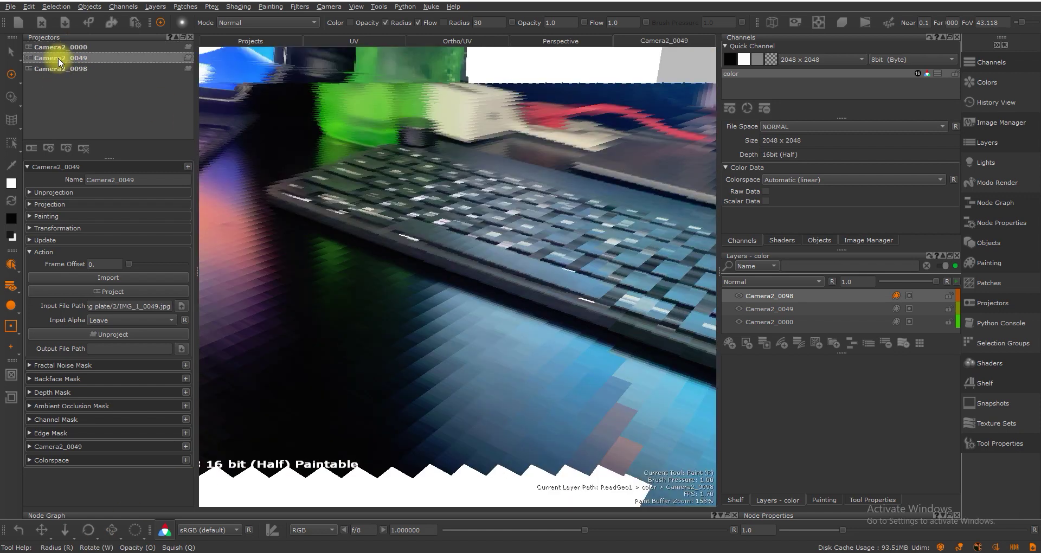
{"action": "left_click", "coordinate": [738, 309]}
{"action": "left_click", "coordinate": [738, 308]}
{"action": "left_click", "coordinate": [738, 309]}
{"action": "left_click", "coordinate": [738, 308]}
{"action": "left_click", "coordinate": [738, 309]}
{"action": "left_click", "coordinate": [738, 309]}
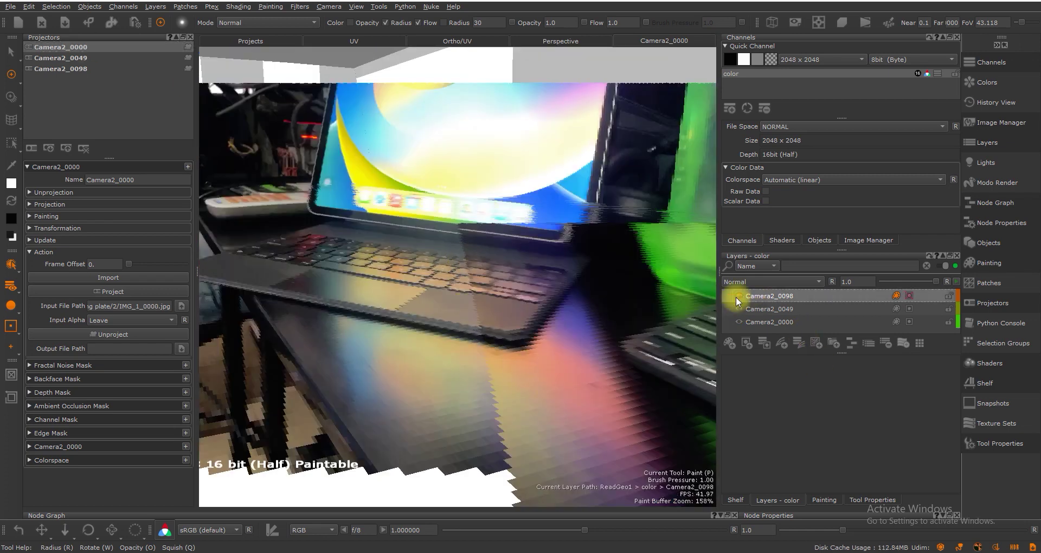
{"action": "left_click", "coordinate": [736, 307]}
Paint black in the Camera2_0049 layer's mask along the seam on the table in front of the tablet keyboard and bake it.
{"action": "left_click", "coordinate": [761, 307]}
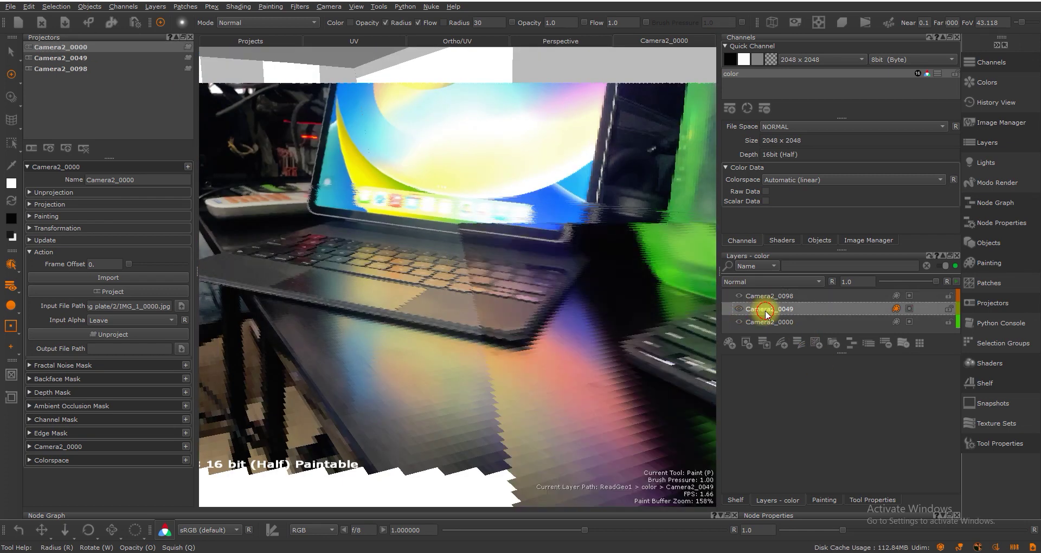
{"action": "left_click", "coordinate": [11, 200]}
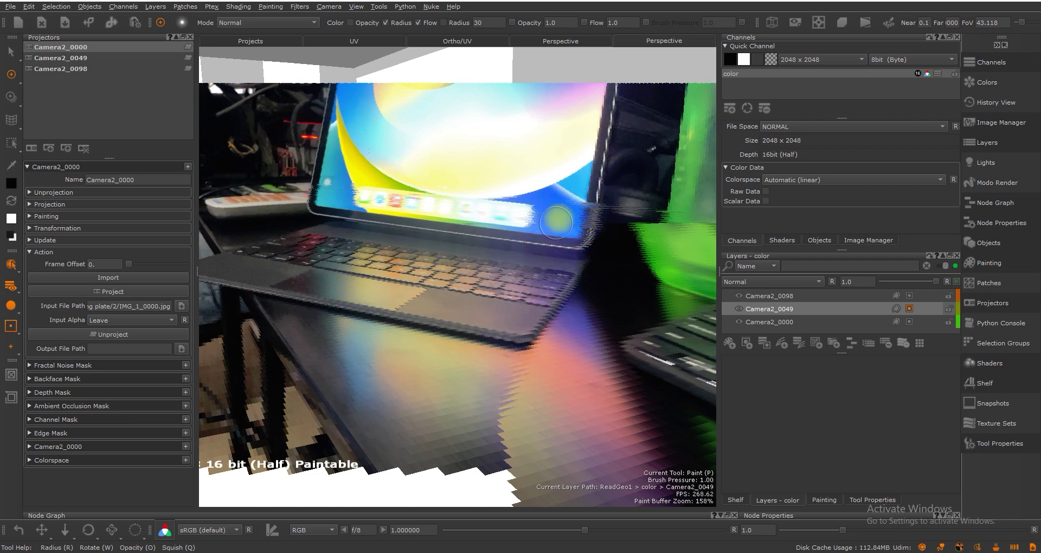
{"action": "mouse_move", "coordinate": [502, 439]}
{"action": "left_mouse_down"}
{"action": "mouse_move", "coordinate": [532, 428]}
{"action": "mouse_move", "coordinate": [504, 457]}
{"action": "mouse_move", "coordinate": [485, 420]}
{"action": "mouse_move", "coordinate": [575, 405]}
{"action": "mouse_move", "coordinate": [566, 352]}
{"action": "mouse_move", "coordinate": [588, 410]}
{"action": "left_mouse_up"}
{"action": "key", "text": "b"}
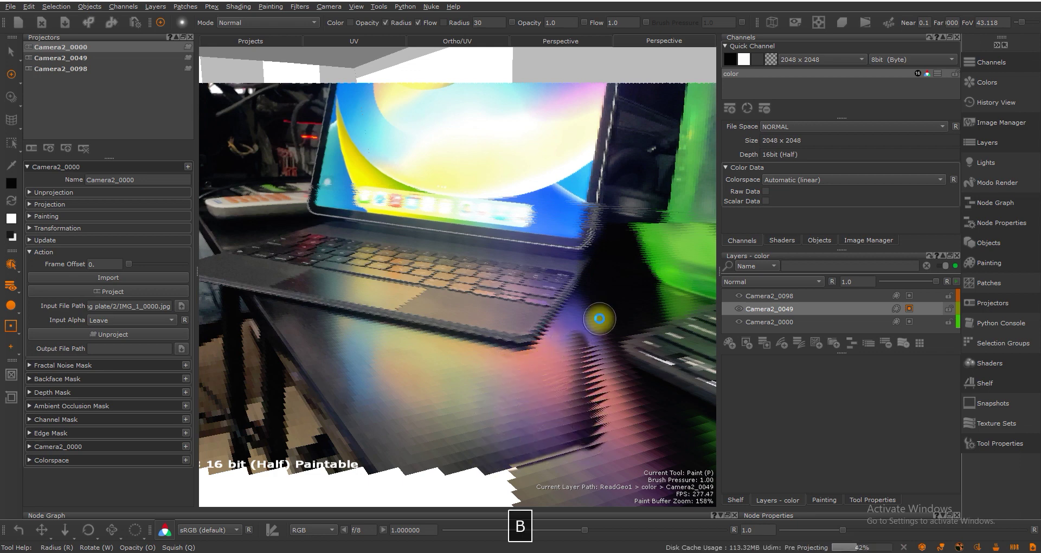
View the plane through the Camera2_0049 projector and toggle the Camera2_0049 layer to check its masked edge.
{"action": "double_click", "coordinate": [80, 57]}
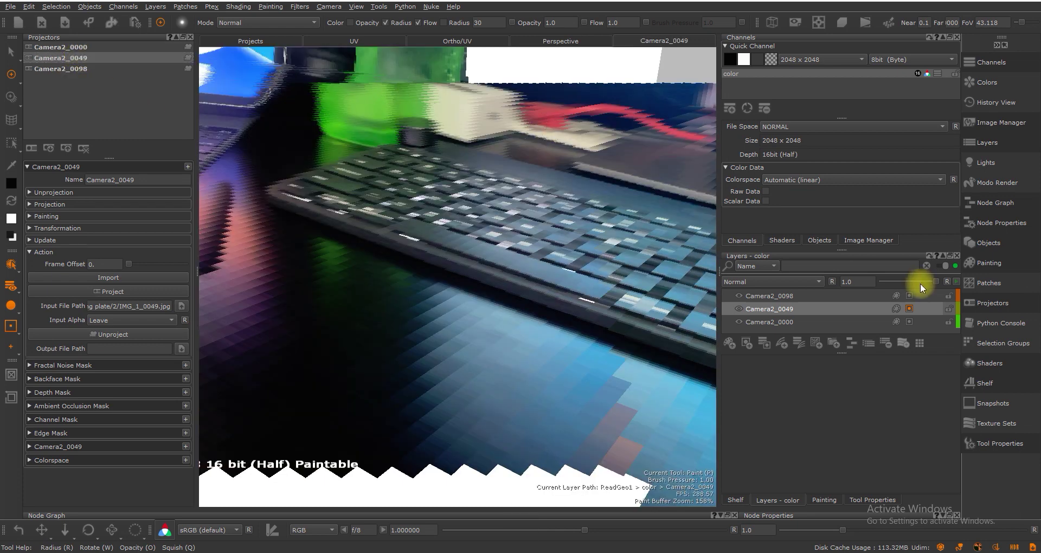
{"action": "left_click", "coordinate": [740, 309]}
{"action": "left_click", "coordinate": [741, 309]}
{"action": "left_click", "coordinate": [741, 310]}
{"action": "left_click", "coordinate": [741, 310]}
{"action": "left_click", "coordinate": [740, 310]}
{"action": "left_click", "coordinate": [741, 309]}
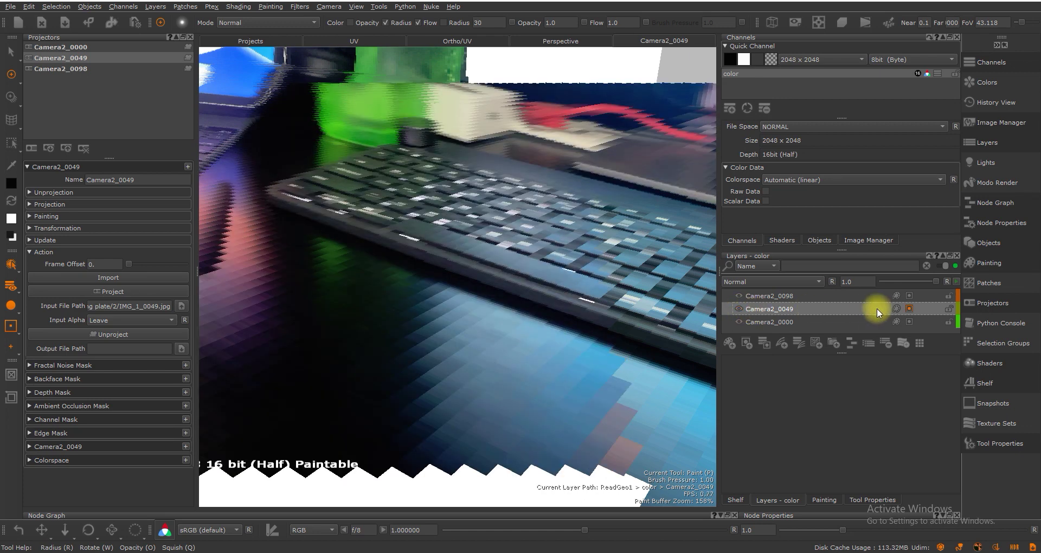
Touch up the Camera2_0049 layer's mask over the pink table reflection, restoring the area with white paint, and bake the strokes.
{"action": "mouse_move", "coordinate": [229, 189]}
{"action": "left_mouse_down"}
{"action": "mouse_move", "coordinate": [207, 210]}
{"action": "mouse_move", "coordinate": [205, 262]}
{"action": "mouse_move", "coordinate": [234, 185]}
{"action": "left_mouse_up"}
{"action": "left_click", "coordinate": [12, 201]}
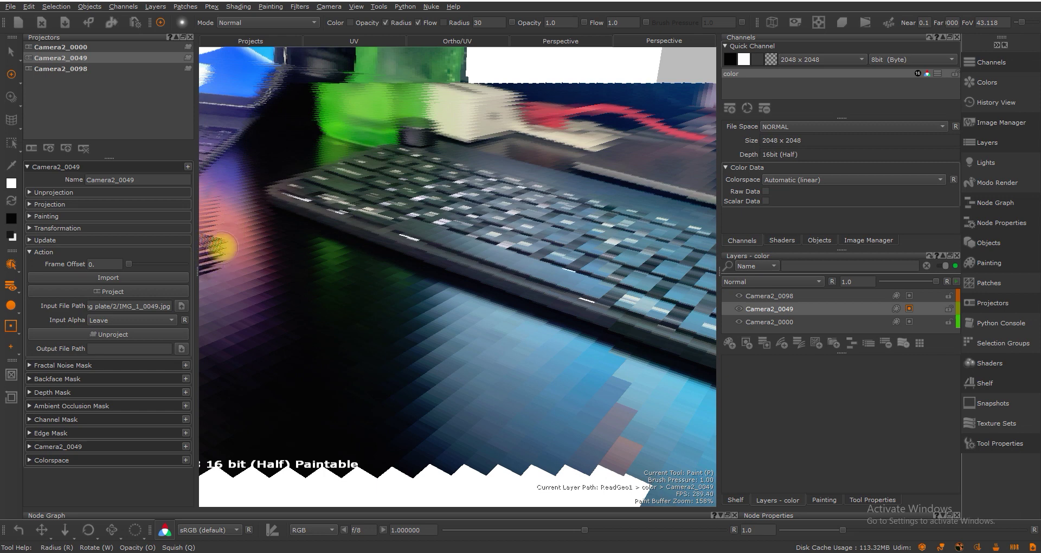
{"action": "key", "text": "b"}
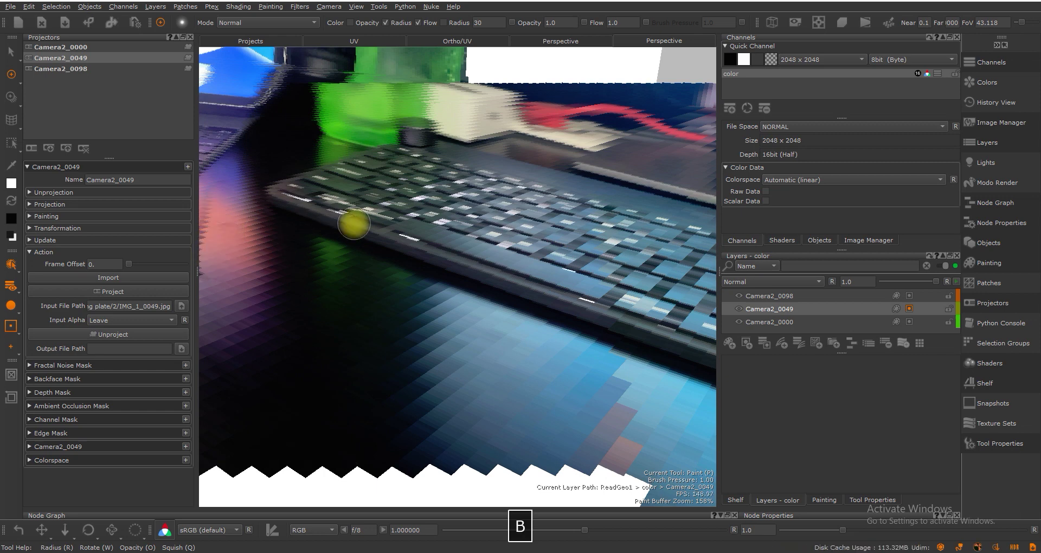
View the plane through the Camera2_0098 projector, toggling the Camera2_0049 and Camera2_0098 layers to compare their overlap.
{"action": "double_click", "coordinate": [82, 69]}
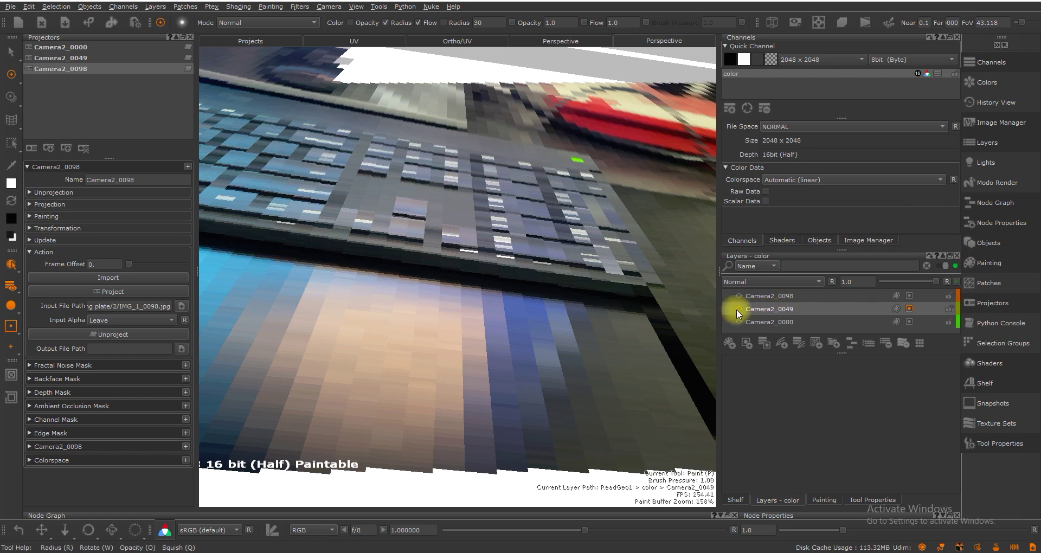
{"action": "left_click", "coordinate": [736, 310]}
{"action": "left_click", "coordinate": [737, 310]}
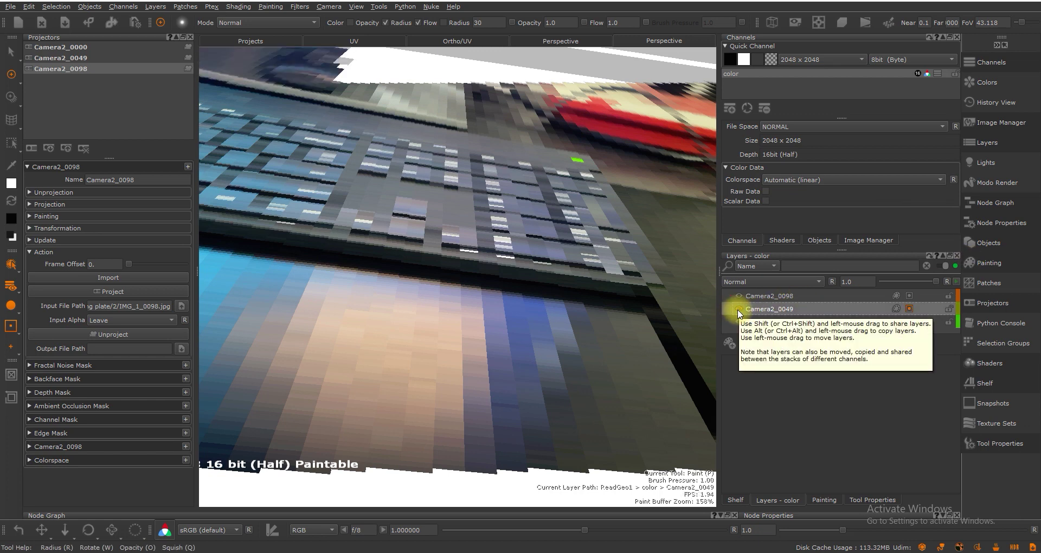
{"action": "left_click", "coordinate": [740, 294]}
{"action": "left_click", "coordinate": [741, 294]}
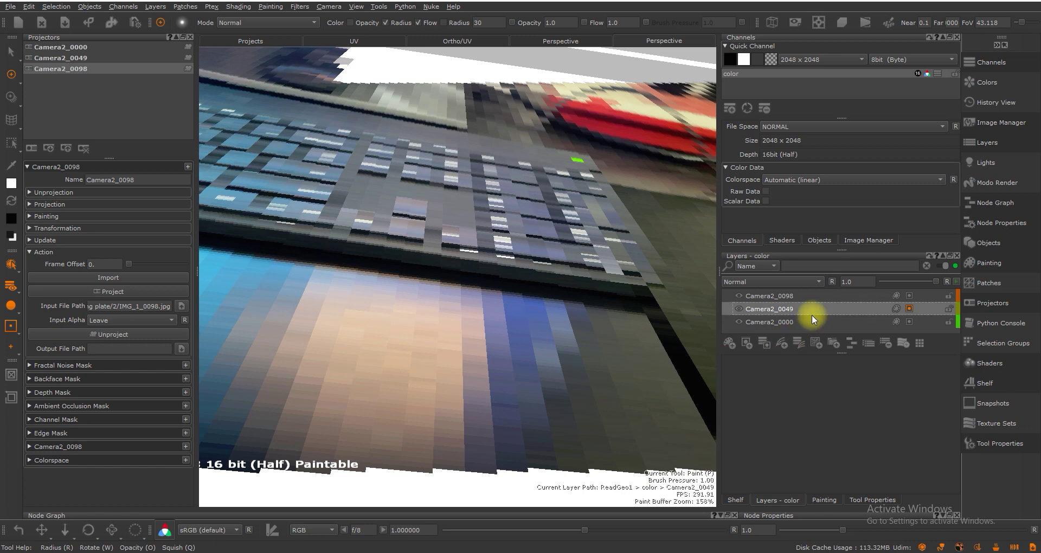
{"action": "left_click", "coordinate": [740, 295]}
{"action": "left_click", "coordinate": [740, 294]}
{"action": "left_click", "coordinate": [740, 295]}
{"action": "left_click", "coordinate": [740, 295]}
{"action": "left_click", "coordinate": [740, 295]}
{"action": "left_click", "coordinate": [740, 295]}
{"action": "left_click", "coordinate": [740, 295]}
{"action": "left_click", "coordinate": [769, 295]}
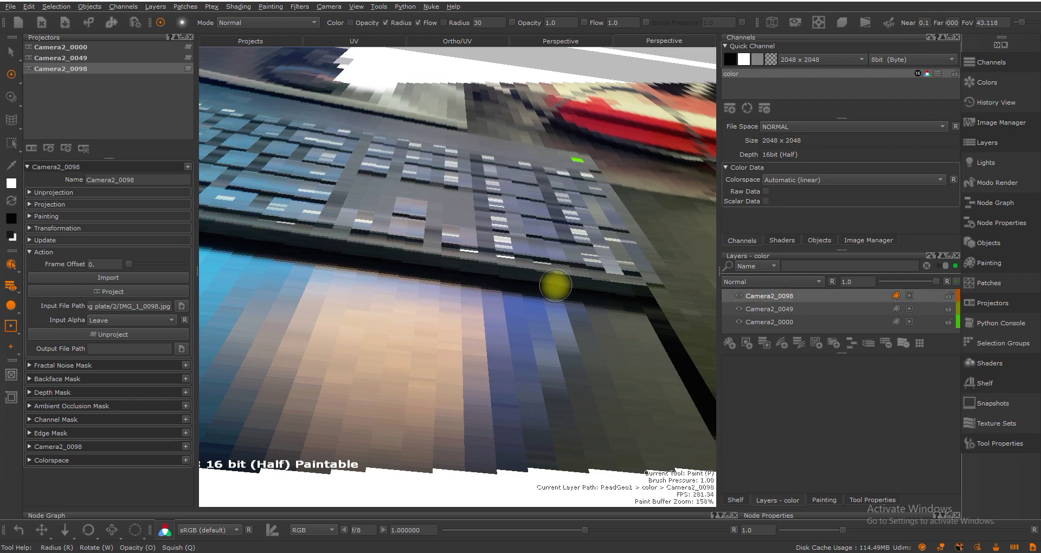
Orbit around the textured plane to examine how the three camera projections join.
{"action": "left_click_drag", "start_coordinate": [555, 285], "coordinate": [455, 260], "text": "alt"}
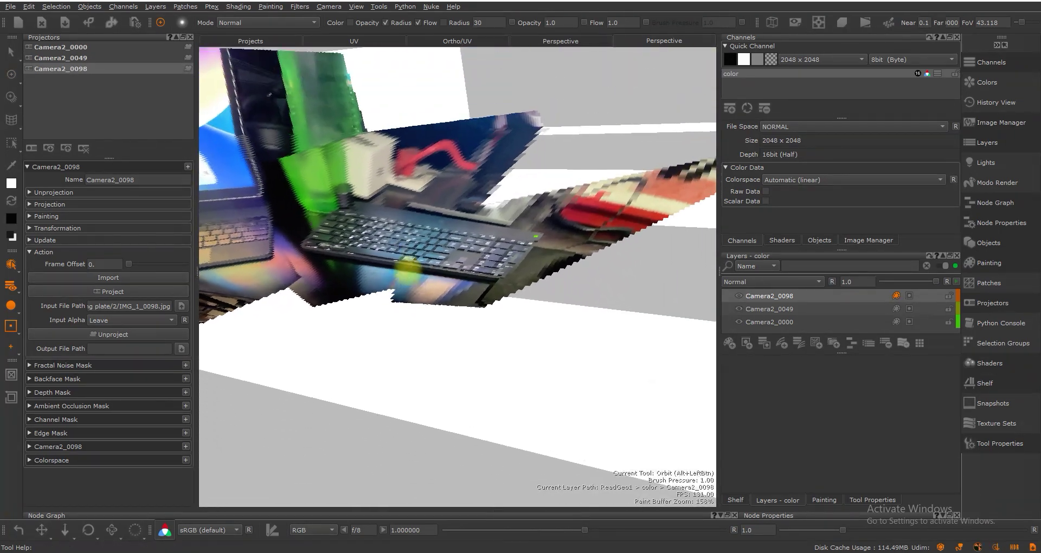
{"action": "mouse_move", "coordinate": [511, 330]}
{"action": "right_mouse_down", "text": "alt"}
{"action": "mouse_move", "coordinate": [483, 328]}
{"action": "mouse_move", "coordinate": [515, 330]}
{"action": "right_mouse_up", "text": "alt"}
{"action": "left_click_drag", "start_coordinate": [516, 330], "coordinate": [414, 348], "text": "alt"}
{"action": "right_click_drag", "start_coordinate": [414, 349], "coordinate": [498, 297], "text": "alt"}
{"action": "left_click_drag", "start_coordinate": [497, 298], "coordinate": [521, 320], "text": "alt"}
{"action": "right_click_drag", "start_coordinate": [521, 320], "coordinate": [461, 286], "text": "alt"}
{"action": "mouse_move", "coordinate": [460, 285]}
{"action": "left_mouse_down", "text": "alt"}
{"action": "mouse_move", "coordinate": [432, 296]}
{"action": "mouse_move", "coordinate": [441, 388]}
{"action": "mouse_move", "coordinate": [561, 348]}
{"action": "left_mouse_up", "text": "alt"}
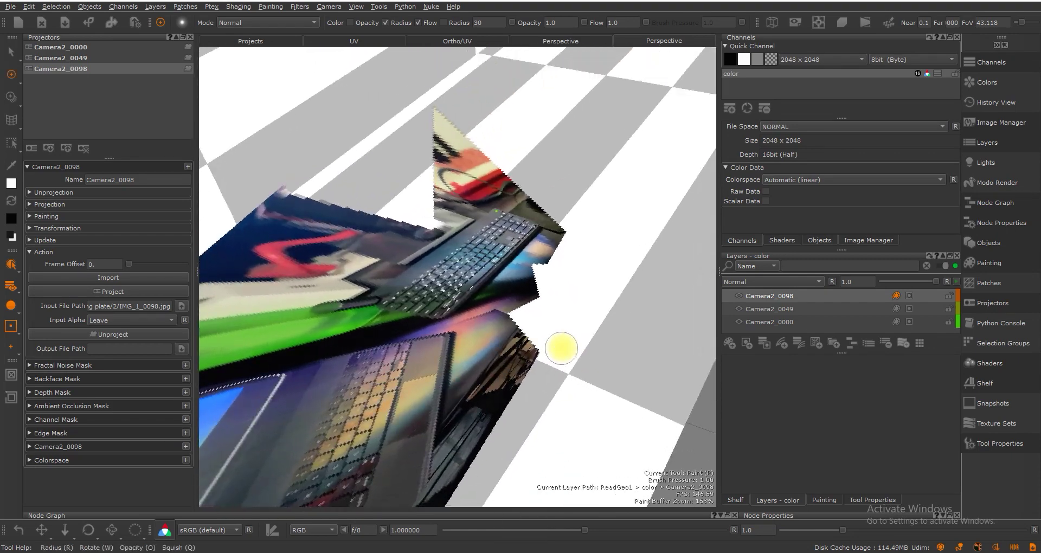
Activate the Camera2_0000 projector, select the Camera2_0000 layer, and send the current projector to Nuke.
{"action": "double_click", "coordinate": [70, 47]}
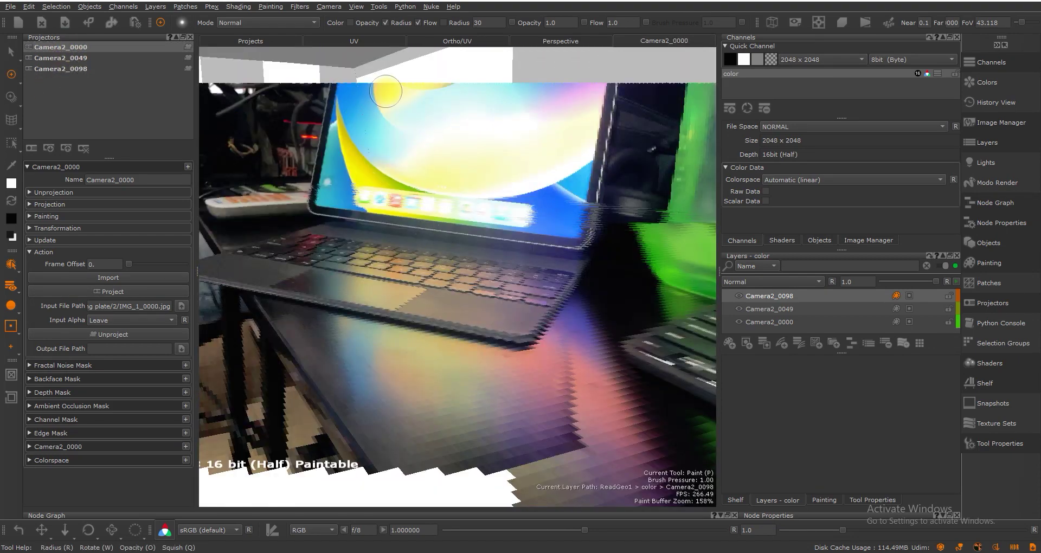
{"action": "left_click", "coordinate": [782, 322]}
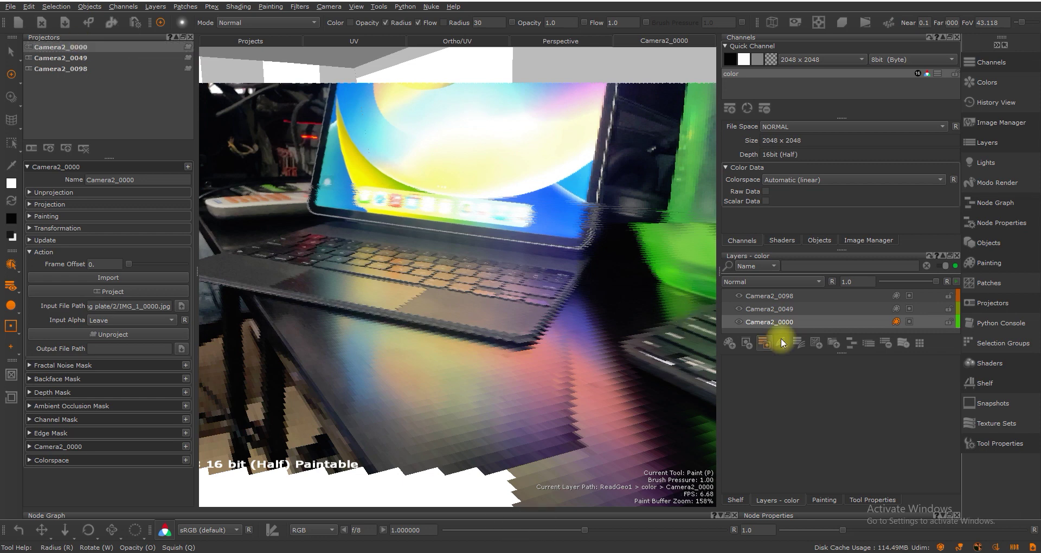
{"action": "left_click", "coordinate": [430, 6]}
{"action": "mouse_move", "coordinate": [476, 42]}
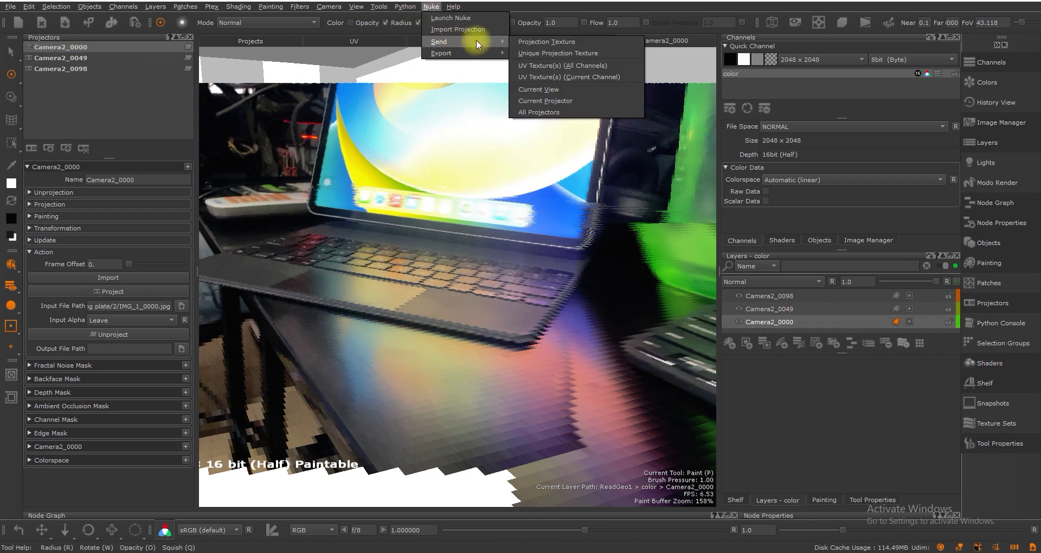
{"action": "left_click", "coordinate": [564, 102]}
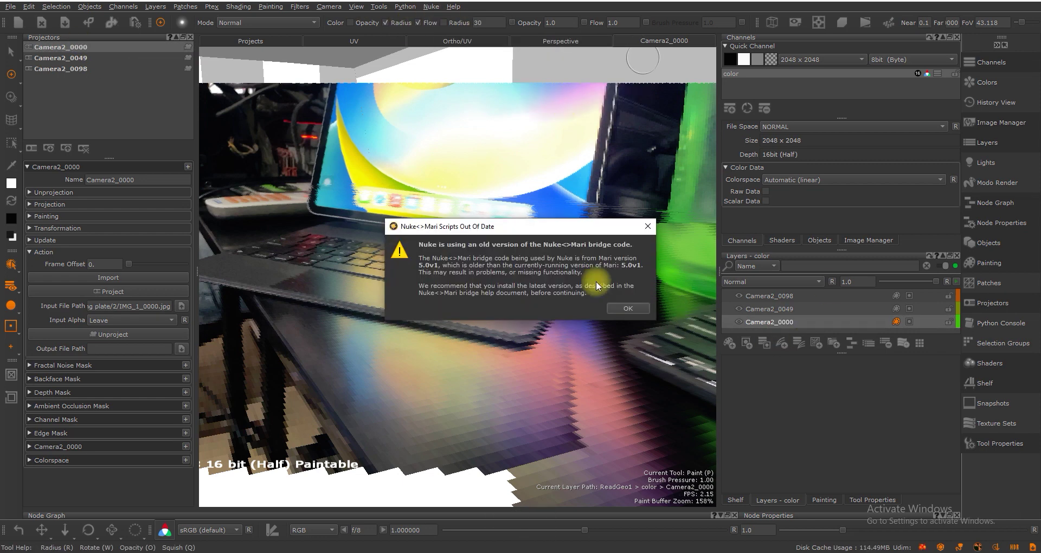
{"action": "left_click", "coordinate": [627, 308]}
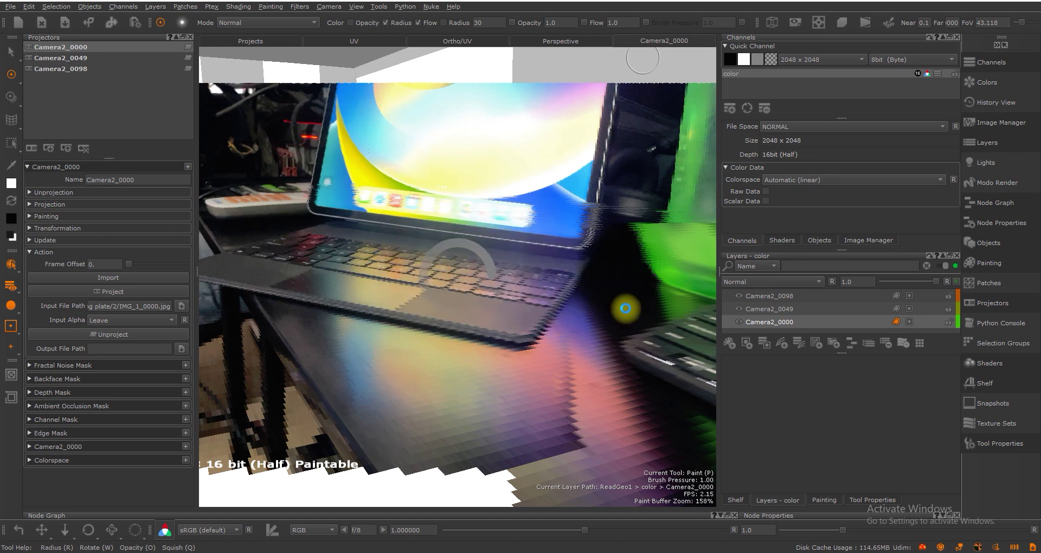
Switch to Nuke and move the received Camera1, Read2 and Project3D2 nodes into a tidy group.
{"action": "mouse_move", "coordinate": [491, 552]}
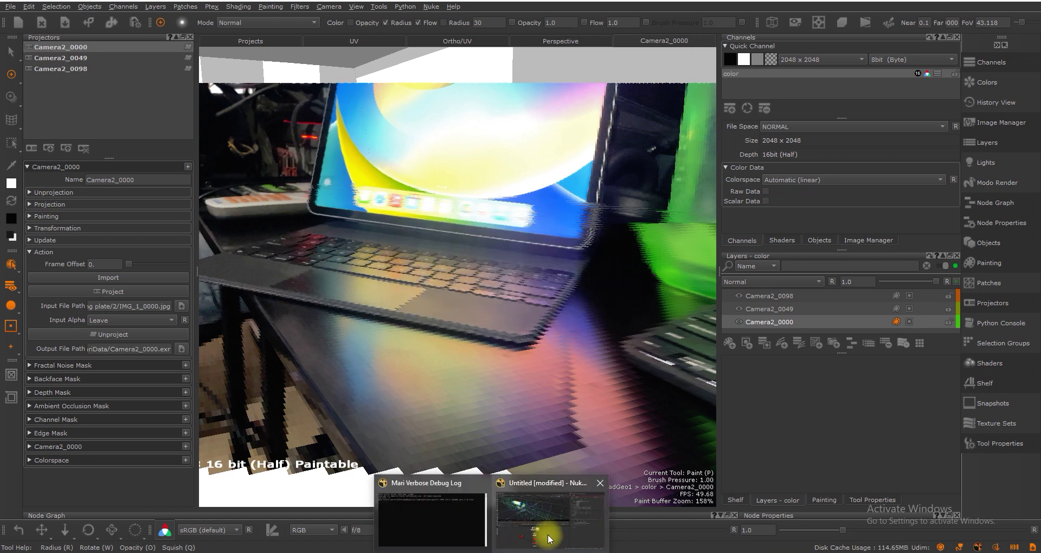
{"action": "left_click", "coordinate": [548, 535]}
{"action": "left_click_drag", "start_coordinate": [478, 372], "coordinate": [395, 387], "text": "alt"}
{"action": "left_click_drag", "start_coordinate": [320, 381], "coordinate": [441, 378]}
{"action": "left_click_drag", "start_coordinate": [326, 401], "coordinate": [414, 427]}
{"action": "left_click_drag", "start_coordinate": [270, 381], "coordinate": [486, 396]}
{"action": "left_click_drag", "start_coordinate": [407, 428], "coordinate": [420, 430]}
{"action": "left_click_drag", "start_coordinate": [397, 371], "coordinate": [428, 384]}
{"action": "scroll", "coordinate": [479, 413], "scroll_direction": "up", "scroll_amount": 2}
{"action": "left_click_drag", "start_coordinate": [487, 370], "coordinate": [317, 416]}
{"action": "left_click_drag", "start_coordinate": [385, 379], "coordinate": [389, 400]}
{"action": "middle_click_drag", "start_coordinate": [388, 400], "coordinate": [399, 361]}
{"action": "scroll", "coordinate": [423, 374], "scroll_direction": "up", "scroll_amount": 1}
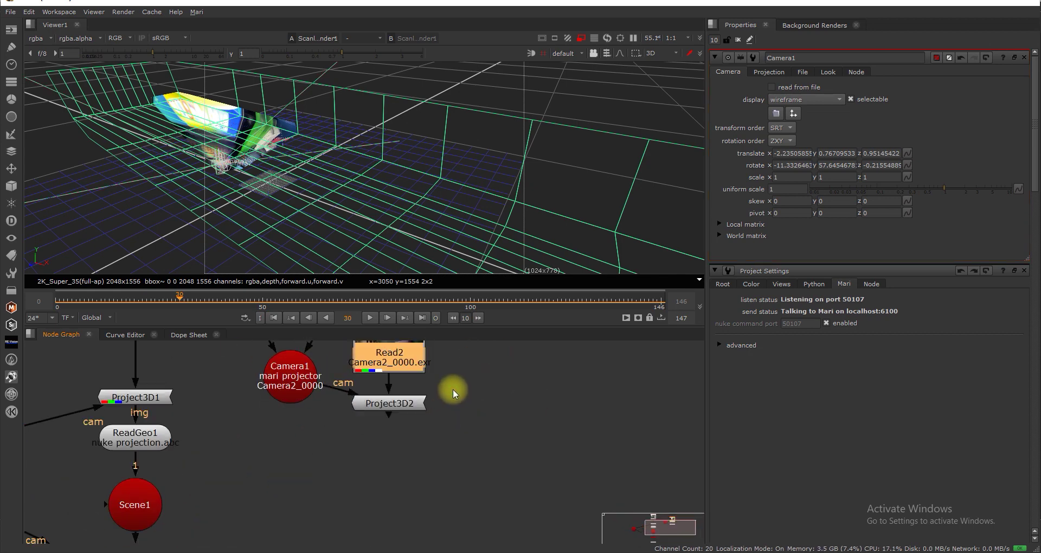
Select the Camera1, Read2 and Project3D2 nodes together and place them beside the main Read1 projection tree.
{"action": "scroll", "coordinate": [448, 389], "scroll_direction": "down", "scroll_amount": 2}
{"action": "left_click", "coordinate": [358, 385]}
{"action": "left_click", "coordinate": [500, 396]}
{"action": "scroll", "coordinate": [500, 396], "scroll_direction": "down", "scroll_amount": 2}
{"action": "left_click_drag", "start_coordinate": [500, 413], "coordinate": [438, 438], "text": "alt"}
{"action": "scroll", "coordinate": [436, 433], "scroll_direction": "up", "scroll_amount": 2}
{"action": "left_click_drag", "start_coordinate": [289, 362], "coordinate": [441, 464]}
{"action": "mouse_move", "coordinate": [369, 423]}
{"action": "left_mouse_down"}
{"action": "mouse_move", "coordinate": [425, 413]}
{"action": "mouse_move", "coordinate": [370, 413]}
{"action": "left_mouse_up"}
{"action": "left_click", "coordinate": [485, 413]}
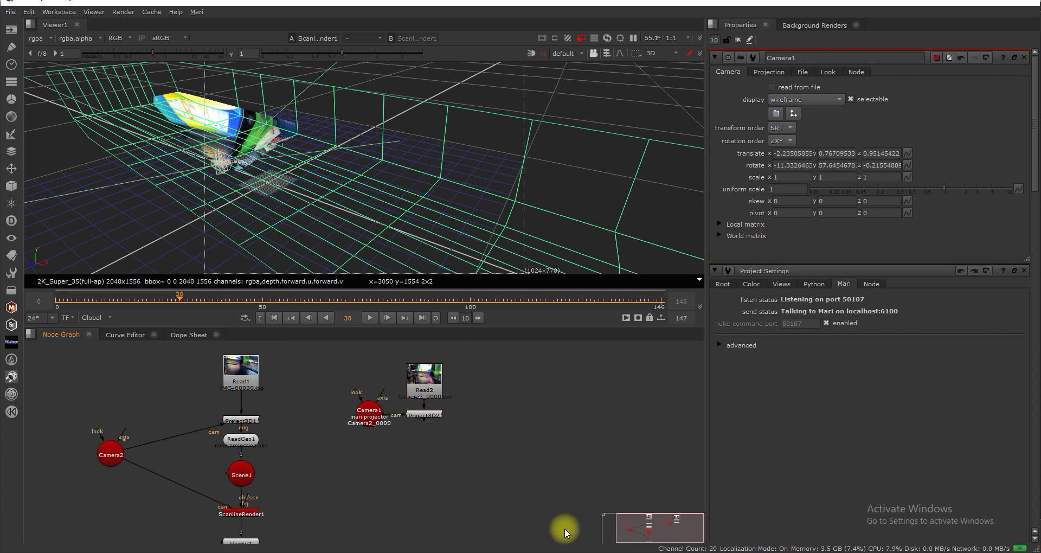
Switch to Mari, select the Camera2_0049 layer and projector, send the current projector to Nuke, and return to Nuke.
{"action": "left_click", "coordinate": [628, 551]}
{"action": "left_click", "coordinate": [779, 308]}
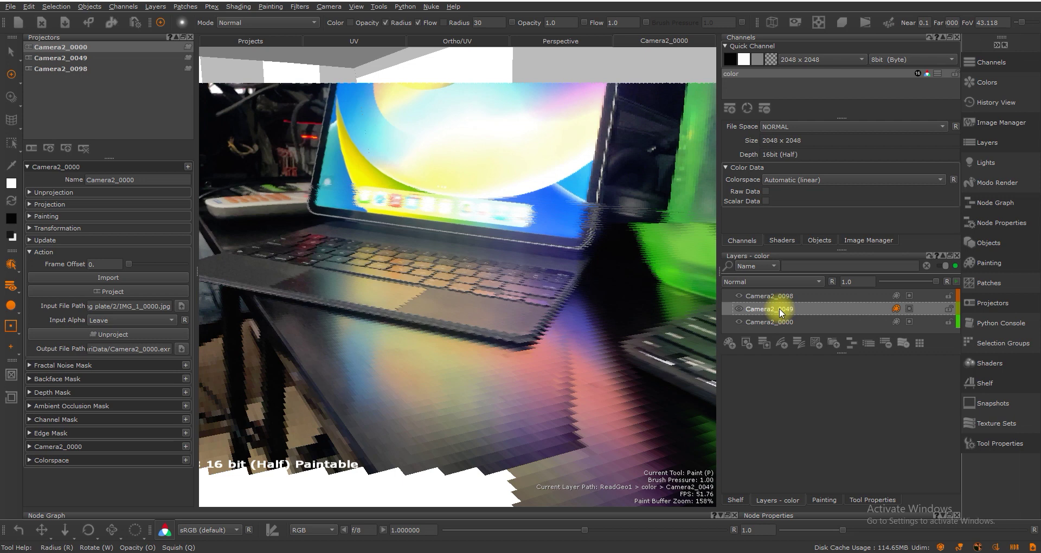
{"action": "left_click", "coordinate": [76, 57]}
{"action": "left_click", "coordinate": [713, 308]}
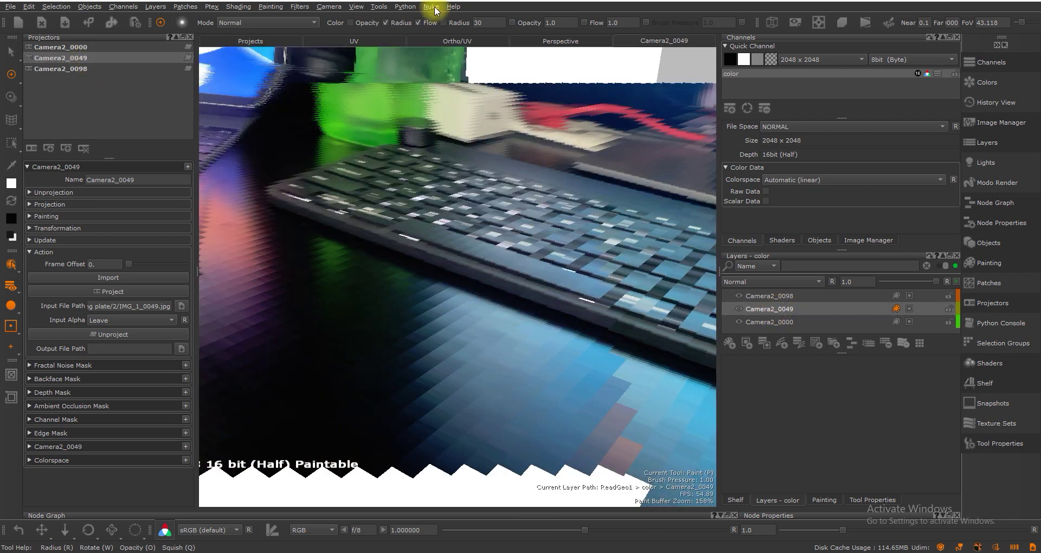
{"action": "left_click", "coordinate": [431, 7]}
{"action": "mouse_move", "coordinate": [448, 44]}
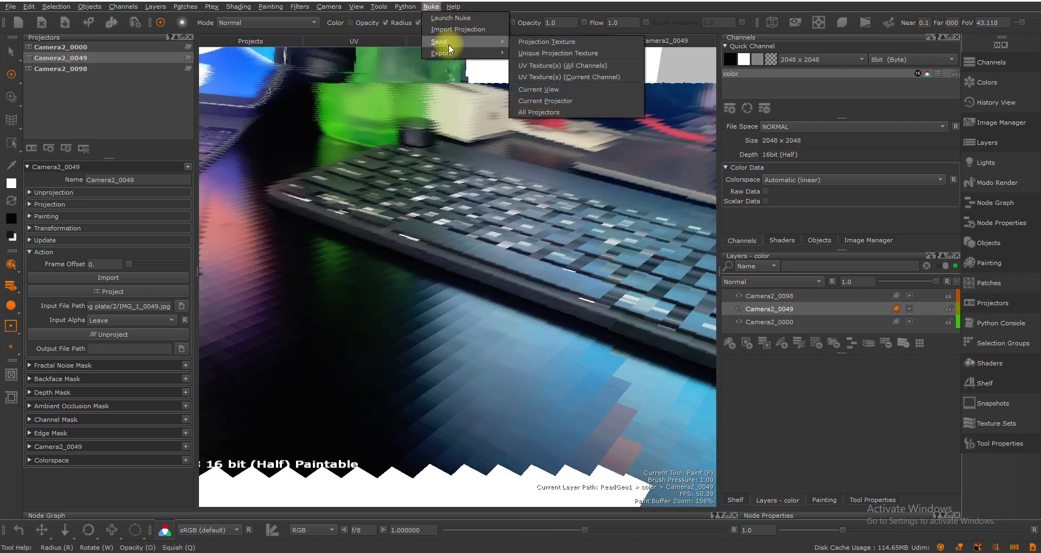
{"action": "left_click", "coordinate": [547, 101]}
{"action": "left_click", "coordinate": [515, 515]}
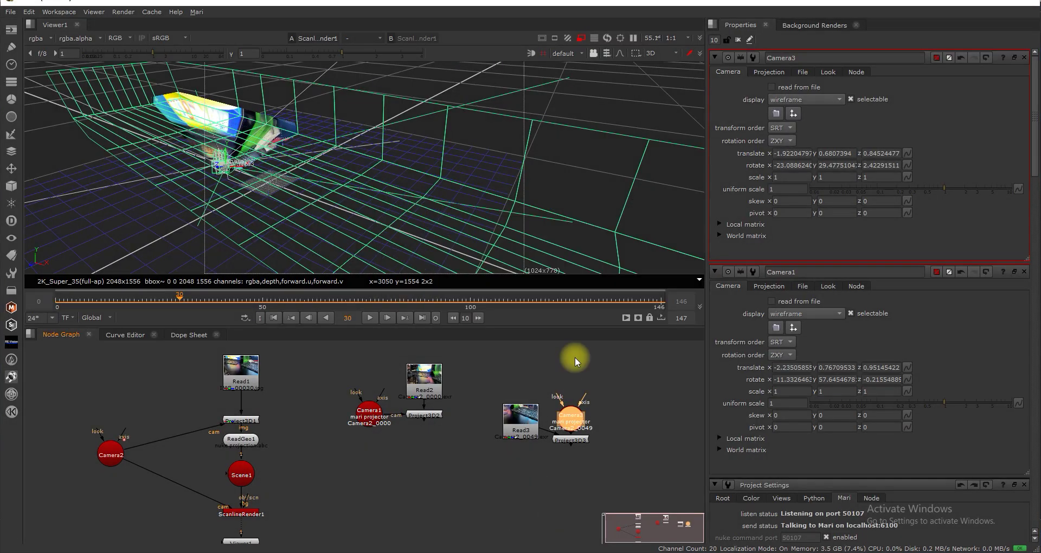
Arrange the received Camera3, Read3 and Project3D3 nodes in a tidy group beside the Camera1 projection group.
{"action": "left_click_drag", "start_coordinate": [570, 419], "coordinate": [473, 448]}
{"action": "left_click_drag", "start_coordinate": [519, 421], "coordinate": [569, 398]}
{"action": "left_click_drag", "start_coordinate": [480, 447], "coordinate": [505, 418]}
{"action": "left_click_drag", "start_coordinate": [560, 401], "coordinate": [535, 380]}
{"action": "left_click_drag", "start_coordinate": [574, 440], "coordinate": [490, 420]}
{"action": "left_click_drag", "start_coordinate": [533, 376], "coordinate": [525, 385]}
{"action": "left_click_drag", "start_coordinate": [558, 433], "coordinate": [550, 427]}
{"action": "middle_click_drag", "start_coordinate": [609, 385], "coordinate": [629, 403], "text": "alt"}
{"action": "middle_click_drag", "start_coordinate": [602, 413], "coordinate": [557, 392]}
{"action": "left_click_drag", "start_coordinate": [346, 400], "coordinate": [288, 406]}
{"action": "left_click", "coordinate": [197, 446]}
{"action": "middle_click_drag", "start_coordinate": [464, 455], "coordinate": [386, 446], "text": "alt"}
{"action": "middle_click_drag", "start_coordinate": [549, 453], "coordinate": [508, 453]}
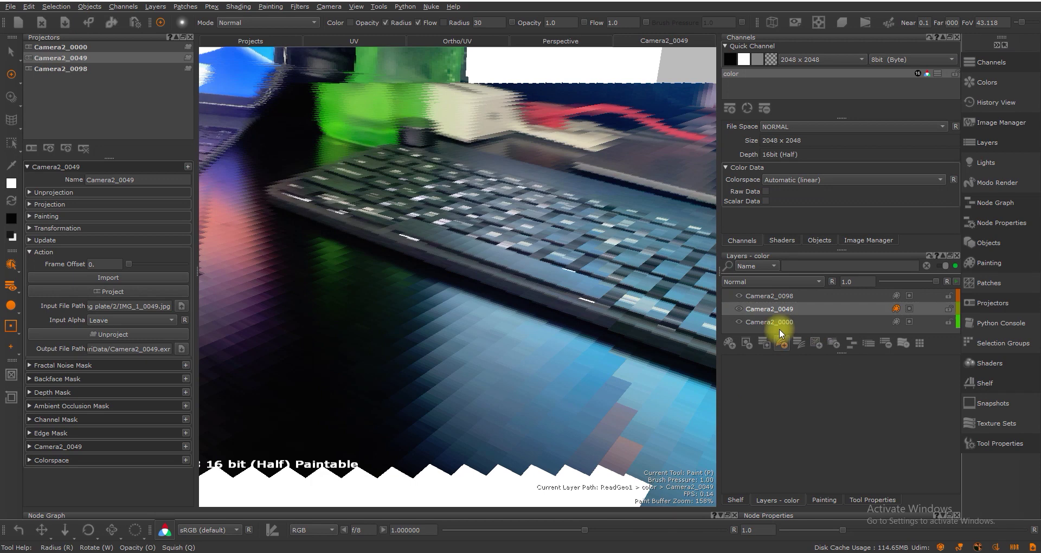
In Mari, select the Camera2_0098 layer and projector, send the current projector to Nuke, and switch back to Nuke.
{"action": "left_click", "coordinate": [770, 296]}
{"action": "left_click", "coordinate": [68, 69]}
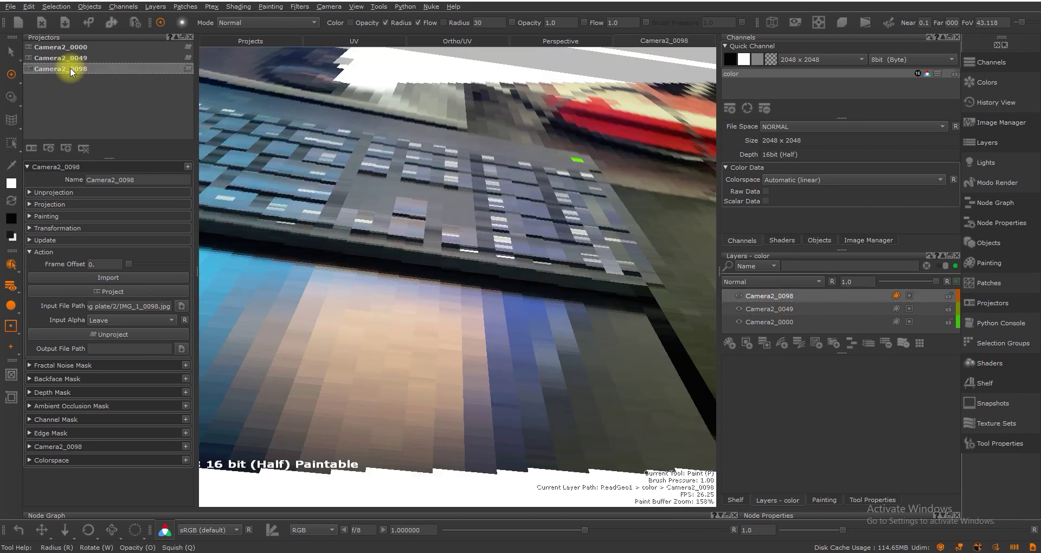
{"action": "left_click", "coordinate": [431, 7]}
{"action": "mouse_move", "coordinate": [446, 42]}
{"action": "left_click", "coordinate": [565, 99]}
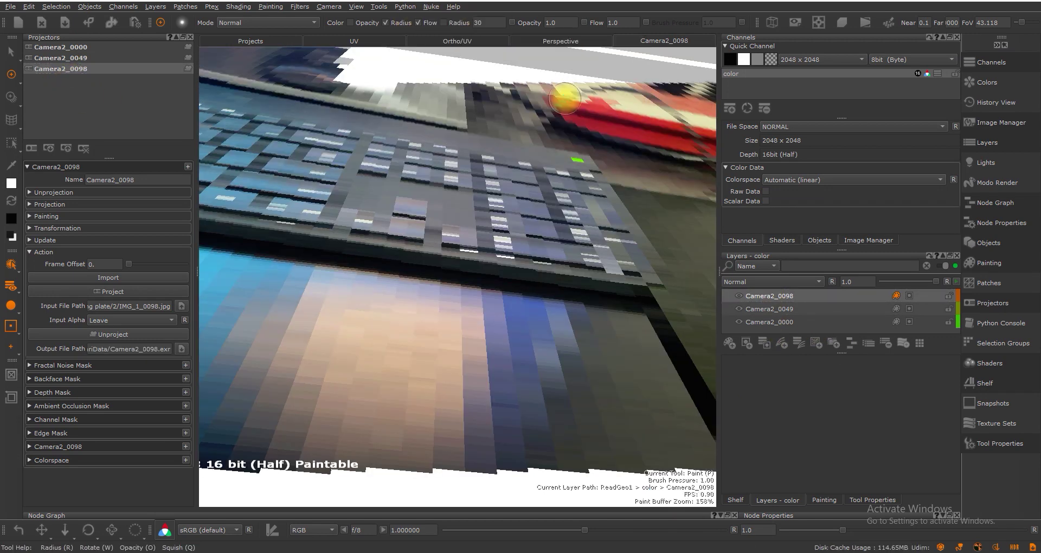
{"action": "left_click", "coordinate": [508, 552]}
Arrange the received Camera4, Read4 and Project3D4 nodes in a tidy group beside the Camera3 projection group.
{"action": "left_click_drag", "start_coordinate": [501, 449], "coordinate": [537, 407]}
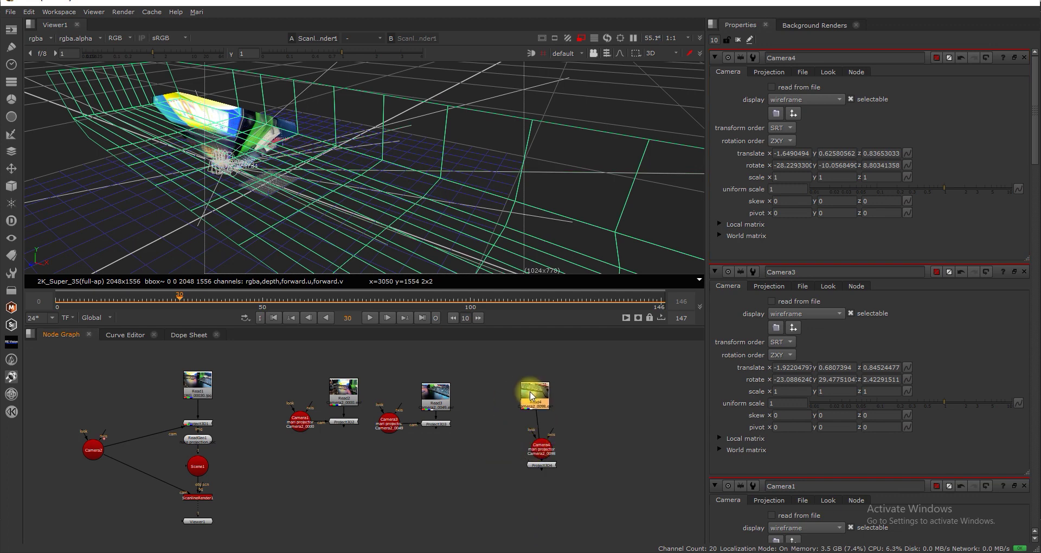
{"action": "left_click_drag", "start_coordinate": [541, 450], "coordinate": [477, 430]}
{"action": "left_click_drag", "start_coordinate": [533, 465], "coordinate": [512, 400]}
{"action": "middle_click_drag", "start_coordinate": [552, 406], "coordinate": [564, 377]}
{"action": "left_click_drag", "start_coordinate": [489, 401], "coordinate": [481, 401]}
{"action": "left_click", "coordinate": [526, 404]}
{"action": "double_click", "coordinate": [526, 404]}
{"action": "middle_click_drag", "start_coordinate": [533, 369], "coordinate": [538, 388]}
Duplicate the ReadGeo1 node and place the copy below the received projection groups.
{"action": "left_click", "coordinate": [220, 434]}
{"action": "key", "text": "ctrl+c"}
{"action": "left_click_drag", "start_coordinate": [380, 458], "coordinate": [535, 476]}
{"action": "key", "text": "Tab"}
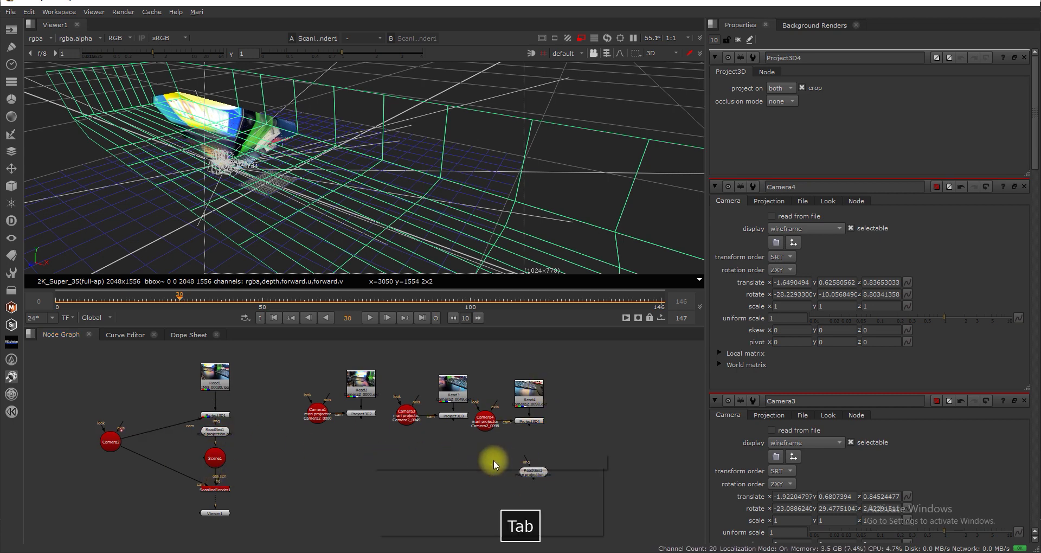
{"action": "type", "text": "mer"}
{"action": "scroll", "coordinate": [481, 474], "scroll_direction": "up", "scroll_amount": 1}
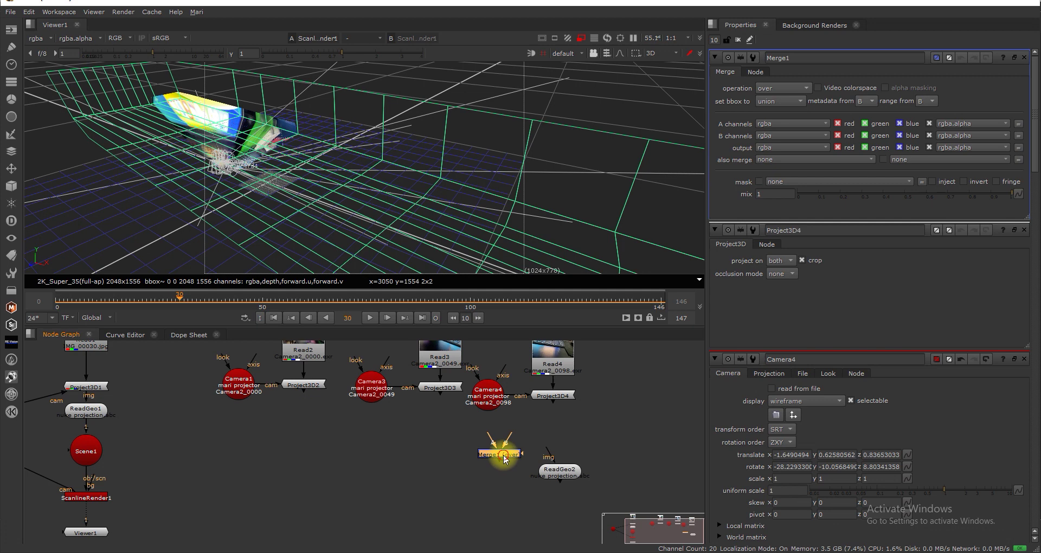
{"action": "key", "text": "Delete"}
Add a MergeMat node as the image input of ReadGeo2, and connect Scene1 to ReadGeo2.
{"action": "key", "text": "Tab"}
{"action": "type", "text": "merg"}
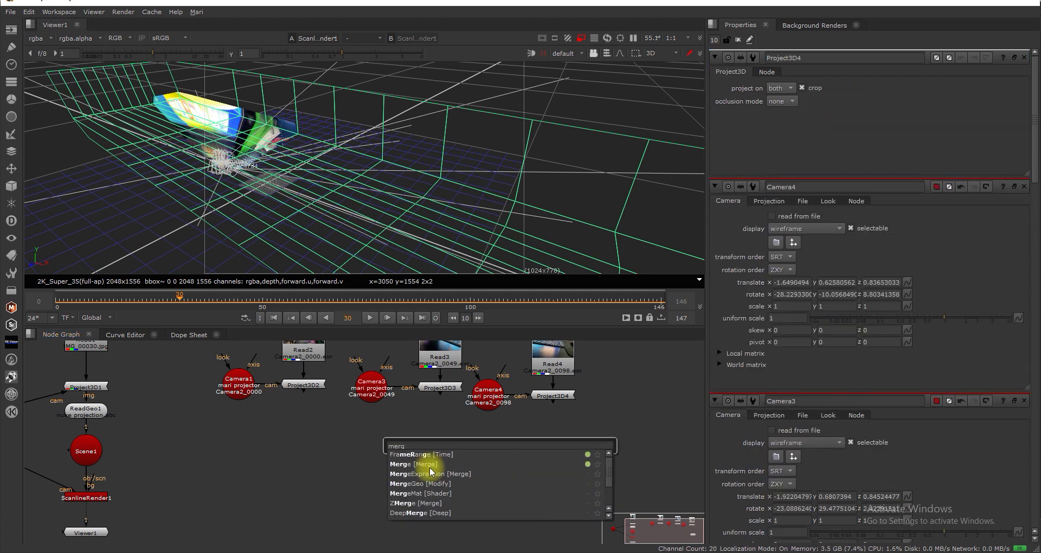
{"action": "left_click", "coordinate": [421, 493]}
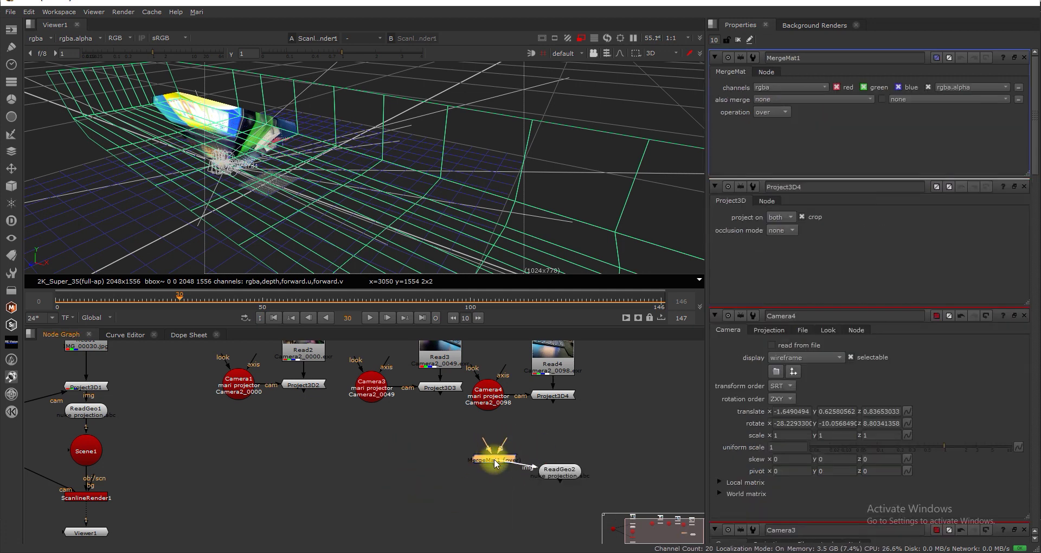
{"action": "left_click", "coordinate": [89, 460]}
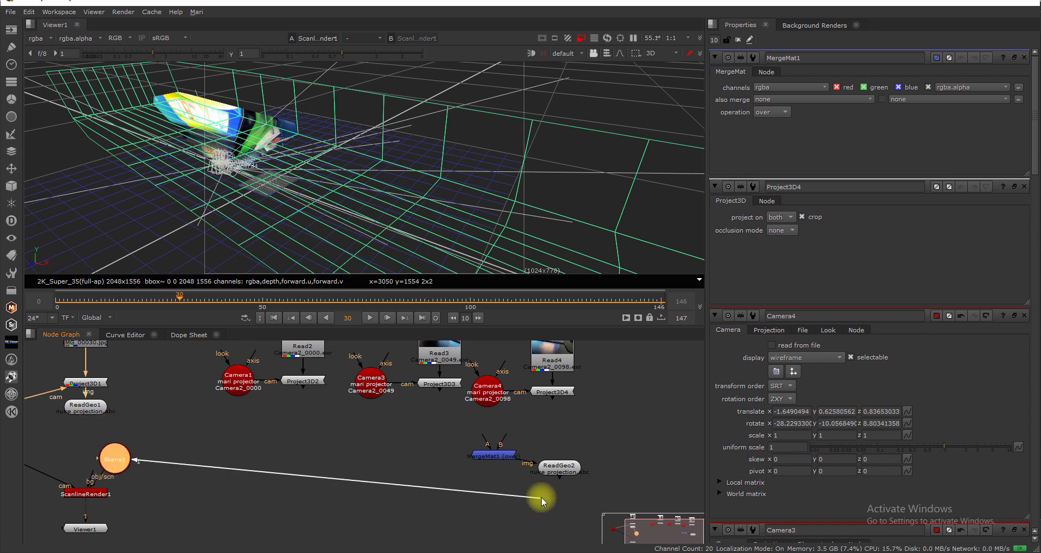
{"action": "left_click_drag", "start_coordinate": [504, 500], "coordinate": [552, 469]}
Connect the MergeMat1 inputs to Project3D2 and Project3D3, and place MergeMat1 and ReadGeo2 beneath them.
{"action": "left_click", "coordinate": [493, 454]}
{"action": "key", "text": "f"}
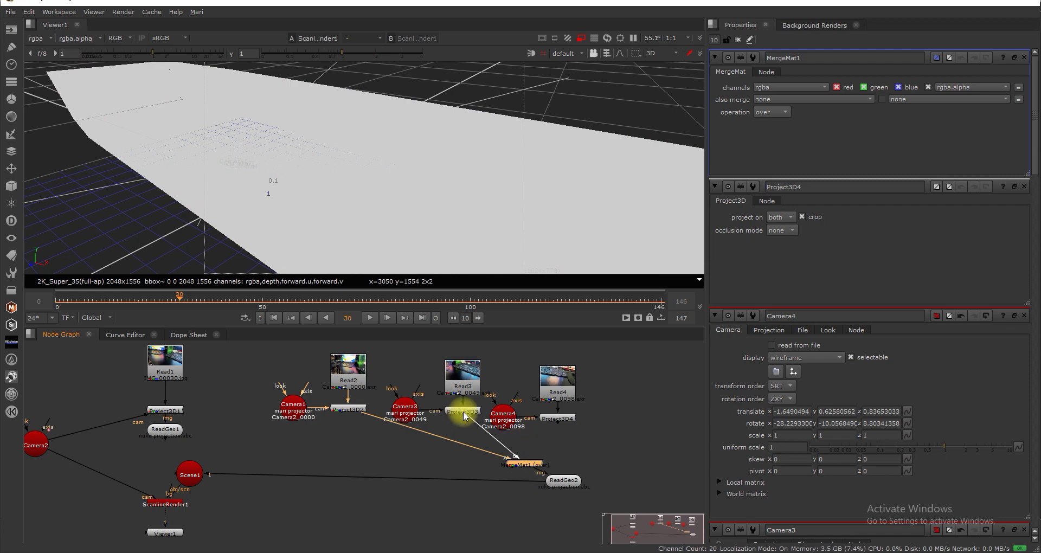
{"action": "left_click_drag", "start_coordinate": [465, 413], "coordinate": [463, 411]}
{"action": "middle_click_drag", "start_coordinate": [303, 155], "coordinate": [367, 215], "text": "alt"}
{"action": "right_click_drag", "start_coordinate": [367, 215], "coordinate": [365, 255], "text": "alt"}
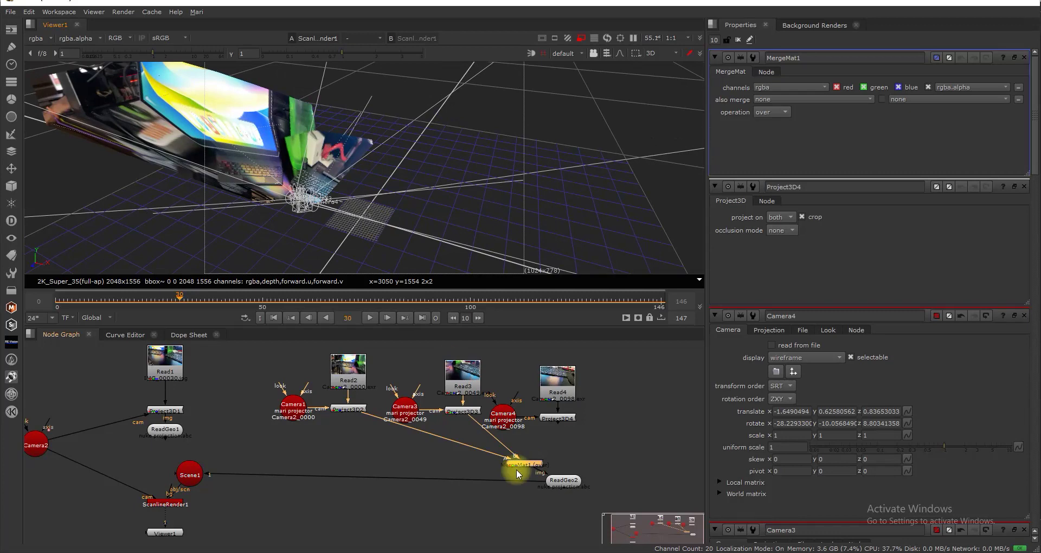
{"action": "left_click_drag", "start_coordinate": [563, 484], "coordinate": [489, 492]}
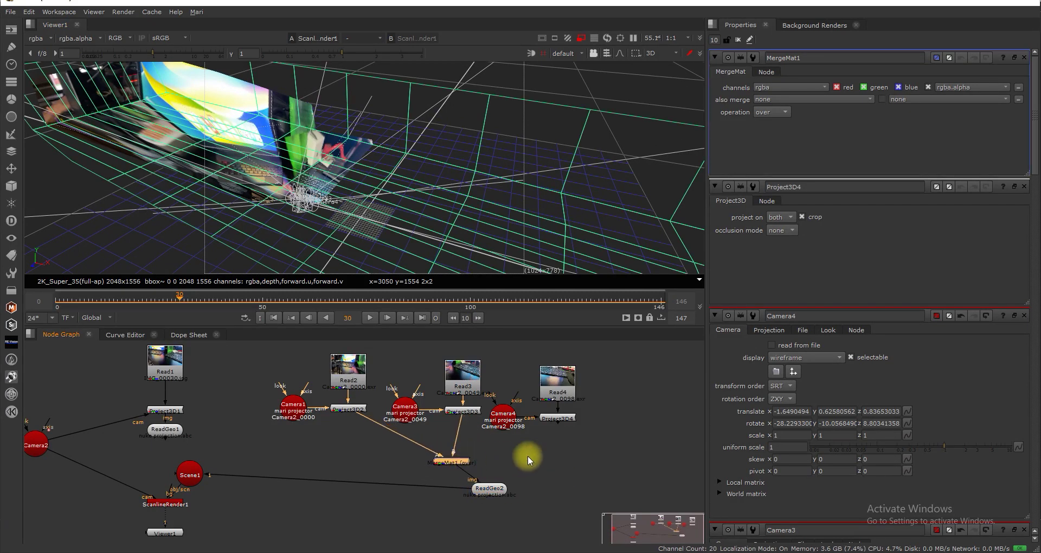
Insert a second MergeMat between MergeMat1 and ReadGeo2, and connect its free input to Project3D4.
{"action": "key", "text": "ctrl+v"}
{"action": "left_click_drag", "start_coordinate": [502, 431], "coordinate": [564, 422]}
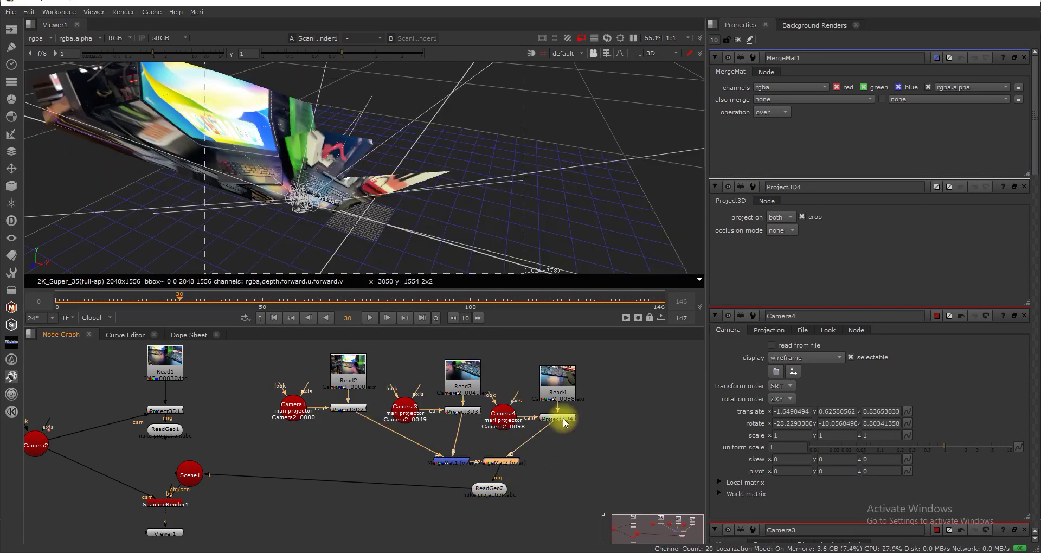
{"action": "left_click", "coordinate": [587, 457]}
{"action": "right_click_drag", "start_coordinate": [575, 162], "coordinate": [438, 418], "text": "alt"}
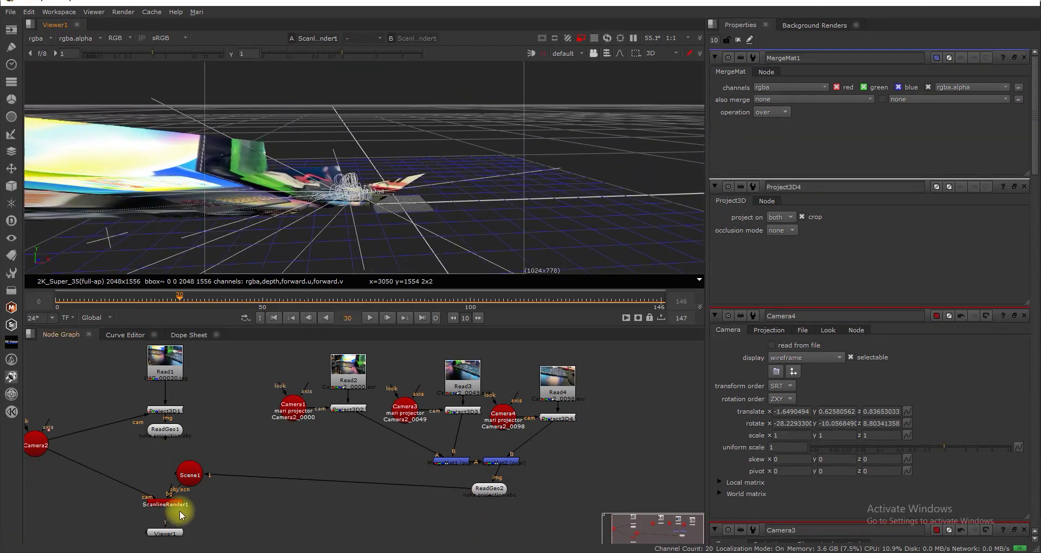
Move the Scene1, ScanlineRender1 and Camera2 nodes beneath the merged projection tree around ReadGeo2.
{"action": "left_click_drag", "start_coordinate": [174, 507], "coordinate": [251, 520]}
{"action": "left_click_drag", "start_coordinate": [182, 474], "coordinate": [205, 476]}
{"action": "middle_click_drag", "start_coordinate": [480, 514], "coordinate": [454, 470]}
{"action": "left_click", "coordinate": [209, 477]}
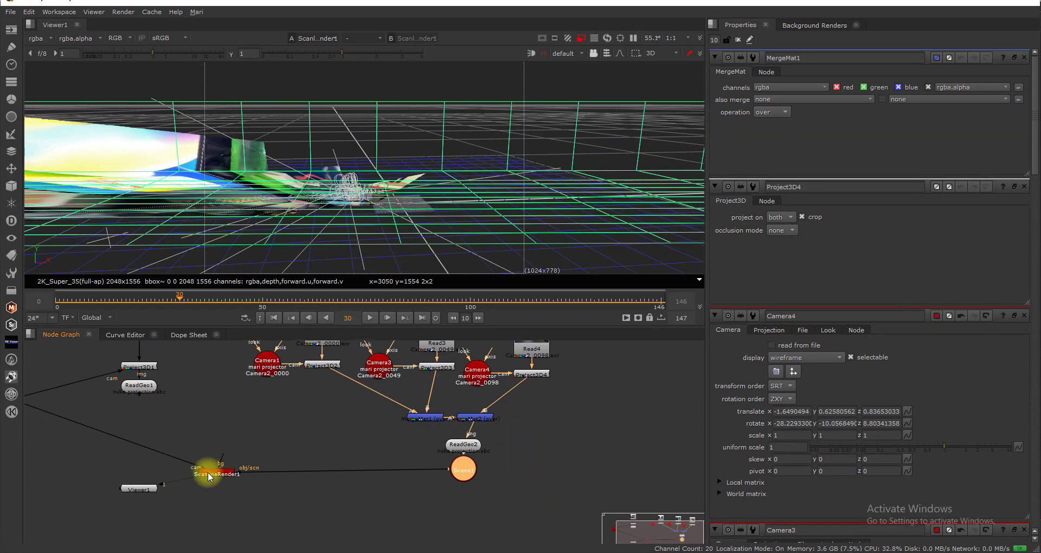
{"action": "scroll", "coordinate": [354, 450], "scroll_direction": "down", "scroll_amount": 2}
{"action": "middle_click_drag", "start_coordinate": [286, 430], "coordinate": [295, 410]}
{"action": "left_click_drag", "start_coordinate": [118, 396], "coordinate": [286, 431]}
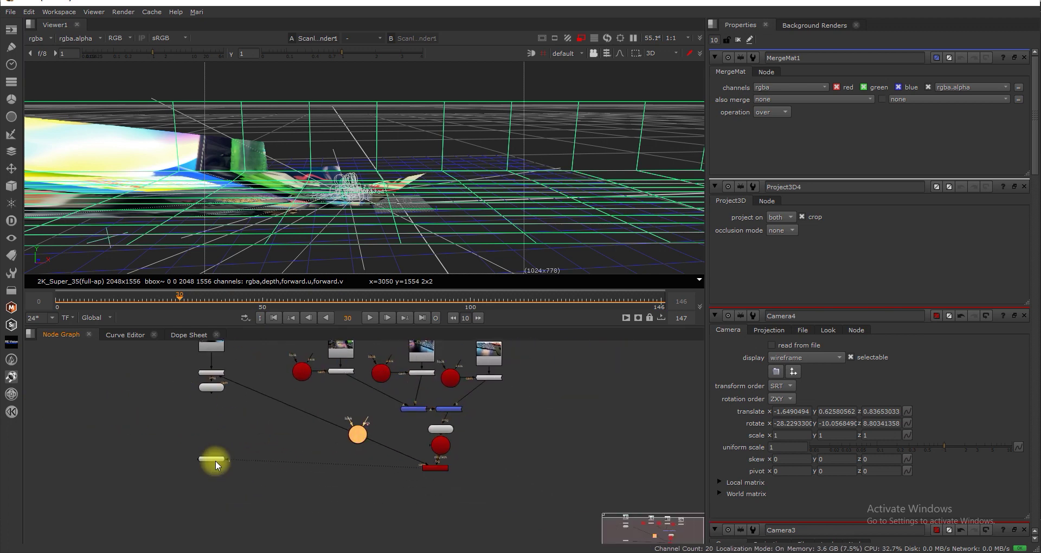
Show the scanline render in 2D and scrub to an earlier frame to examine the projection.
{"action": "left_click", "coordinate": [660, 63]}
{"action": "left_click_drag", "start_coordinate": [179, 298], "coordinate": [109, 298]}
{"action": "left_click", "coordinate": [608, 324]}
Select the camera, plate, projection, geometry and scene nodes of the original tree, and export them to Mari.
{"action": "middle_click_drag", "start_coordinate": [435, 399], "coordinate": [333, 429]}
{"action": "left_click", "coordinate": [307, 440]}
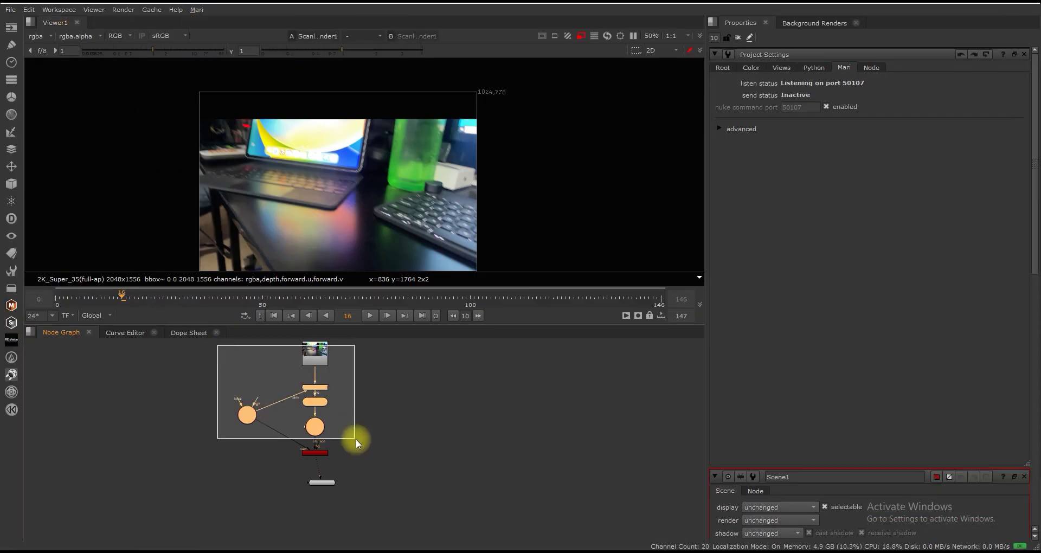
{"action": "left_click_drag", "start_coordinate": [356, 435], "coordinate": [358, 436]}
{"action": "left_click", "coordinate": [499, 289]}
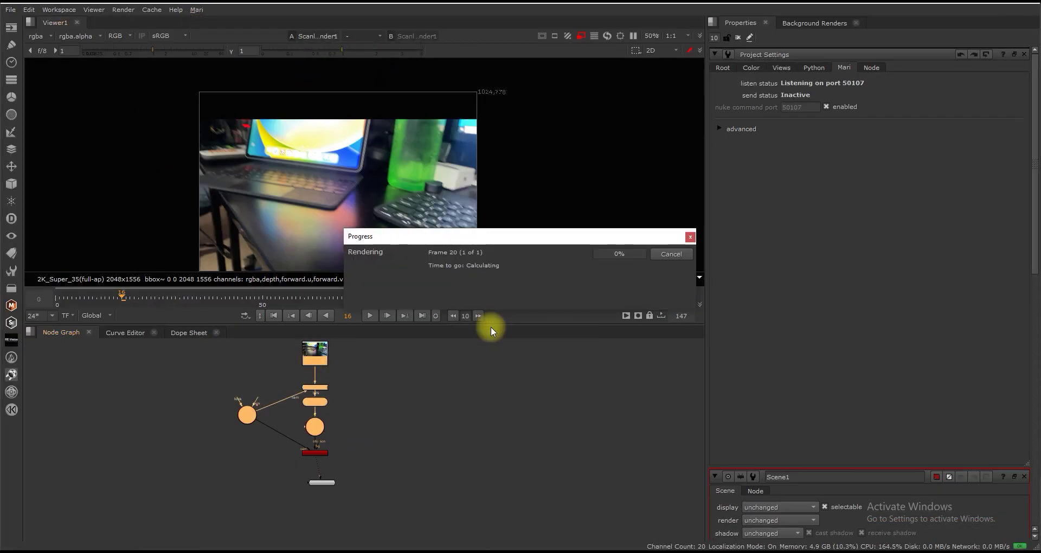
{"action": "left_click", "coordinate": [530, 324]}
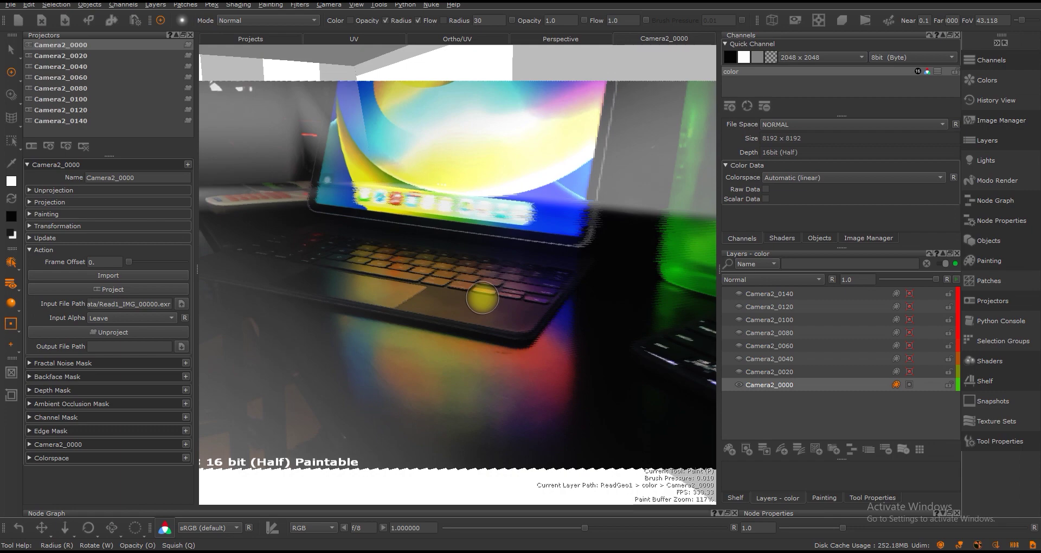
Set the Camera2_0000 projector's input file to IMG_1_0000.jpg and bring the image onto the plane.
{"action": "left_click", "coordinate": [44, 250]}
{"action": "left_click", "coordinate": [43, 250]}
{"action": "left_click", "coordinate": [181, 347]}
{"action": "double_click", "coordinate": [441, 219]}
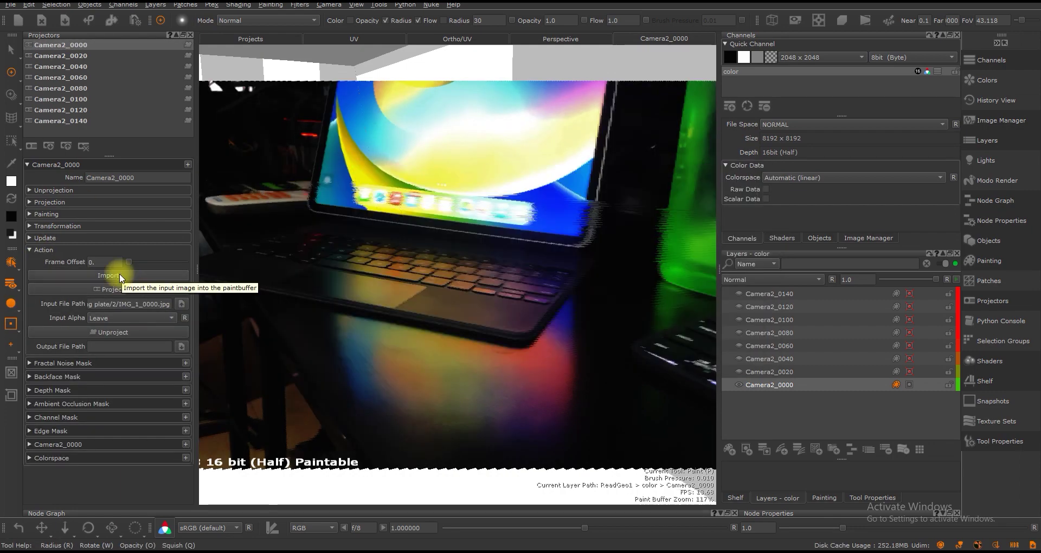
{"action": "left_click_drag", "start_coordinate": [515, 288], "coordinate": [567, 521], "text": "alt"}
{"action": "left_click", "coordinate": [60, 45]}
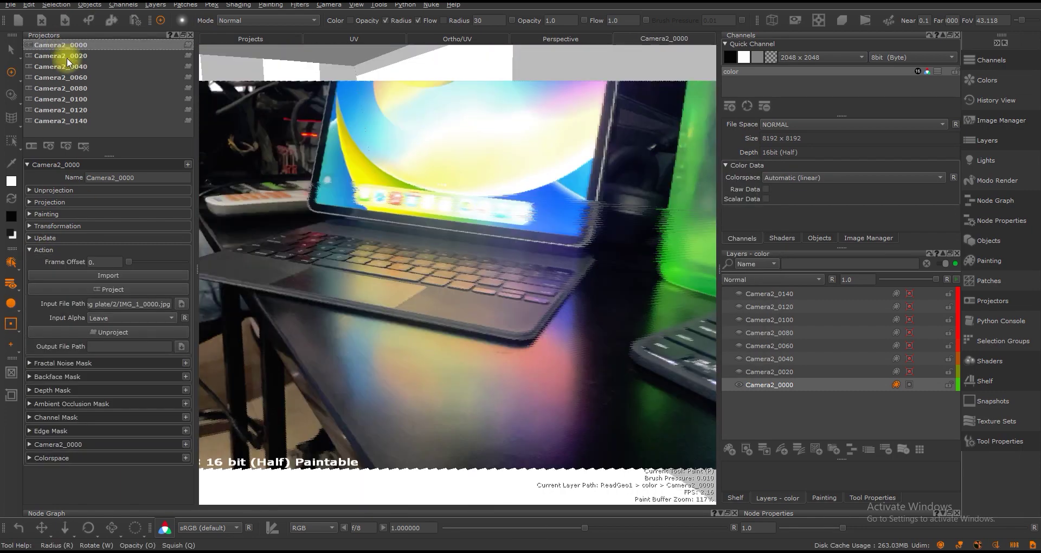
Activate the Camera2_0040 projector, show its layer, and load IMG_1_0040.jpg as the projector's input file.
{"action": "left_click", "coordinate": [67, 67]}
{"action": "left_click", "coordinate": [738, 358]}
{"action": "left_click", "coordinate": [53, 248]}
{"action": "left_click", "coordinate": [53, 249]}
{"action": "left_click", "coordinate": [181, 304]}
{"action": "double_click", "coordinate": [473, 285]}
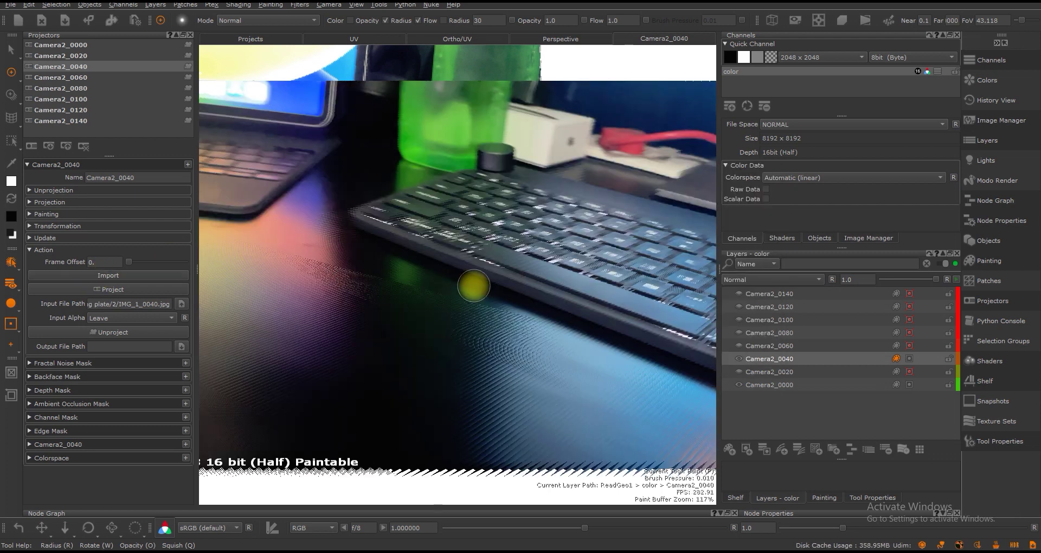
Activate the Camera2_0040 layer's mask and work on the overlap through the Camera2_0000 to Camera2_0060 projectors.
{"action": "left_click", "coordinate": [910, 359]}
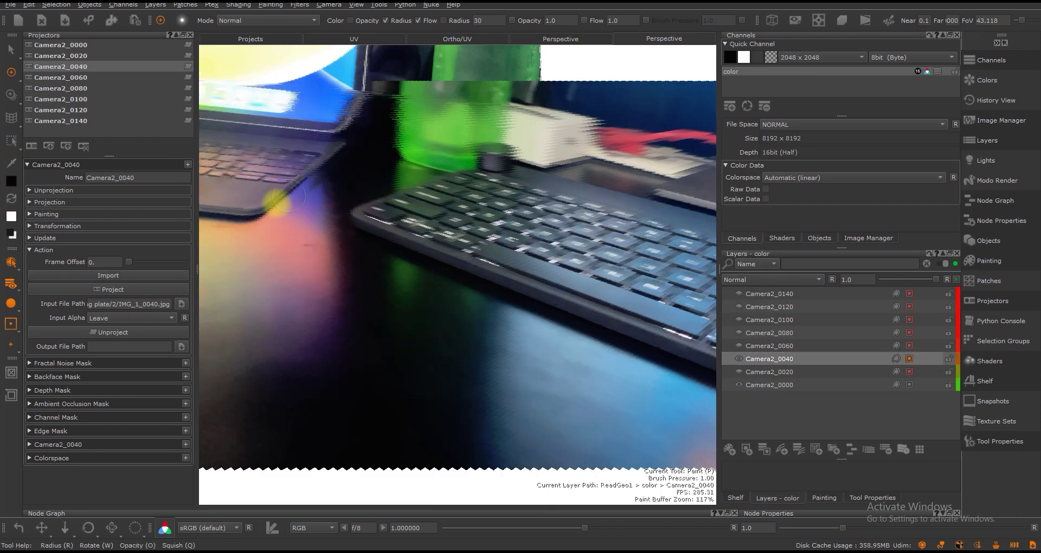
{"action": "left_click", "coordinate": [76, 46]}
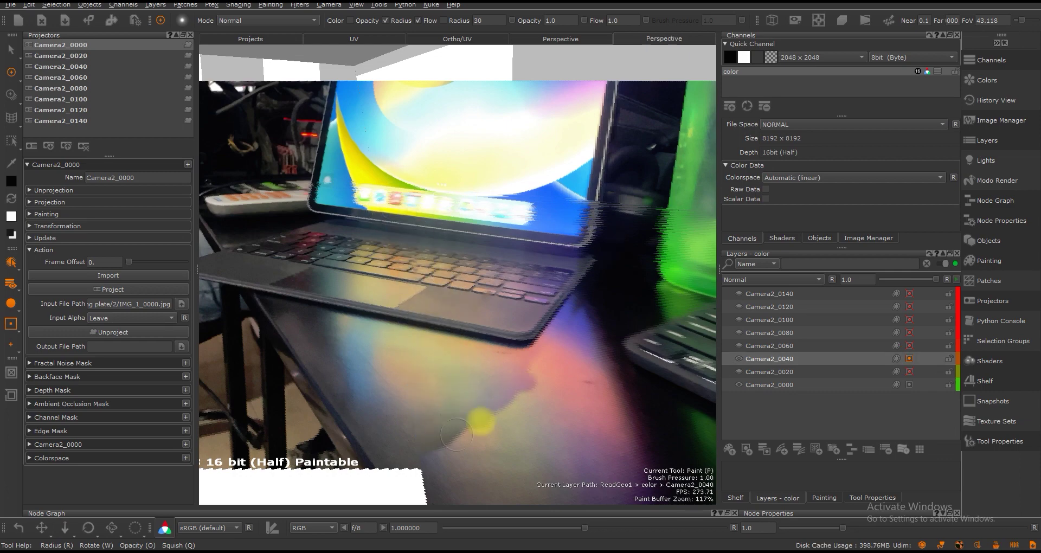
{"action": "left_click", "coordinate": [81, 58]}
{"action": "left_click", "coordinate": [81, 66]}
{"action": "left_click", "coordinate": [83, 76]}
{"action": "left_click", "coordinate": [81, 67]}
Activate the Camera2_0060 projector, show its layer, and import and bake IMG_1_0060.jpg onto the plane.
{"action": "left_click", "coordinate": [79, 77]}
{"action": "left_click", "coordinate": [739, 344]}
{"action": "left_click", "coordinate": [116, 250]}
{"action": "left_click", "coordinate": [182, 304]}
{"action": "scroll", "coordinate": [478, 220], "scroll_direction": "down", "scroll_amount": 5}
{"action": "double_click", "coordinate": [479, 297]}
{"action": "left_click", "coordinate": [104, 275]}
{"action": "key", "text": "b"}
Activate the Camera2_0060 layer's mask and work on the overlap through the Camera2_0020, Camera2_0040 and Camera2_0060 projectors.
{"action": "left_click", "coordinate": [910, 345]}
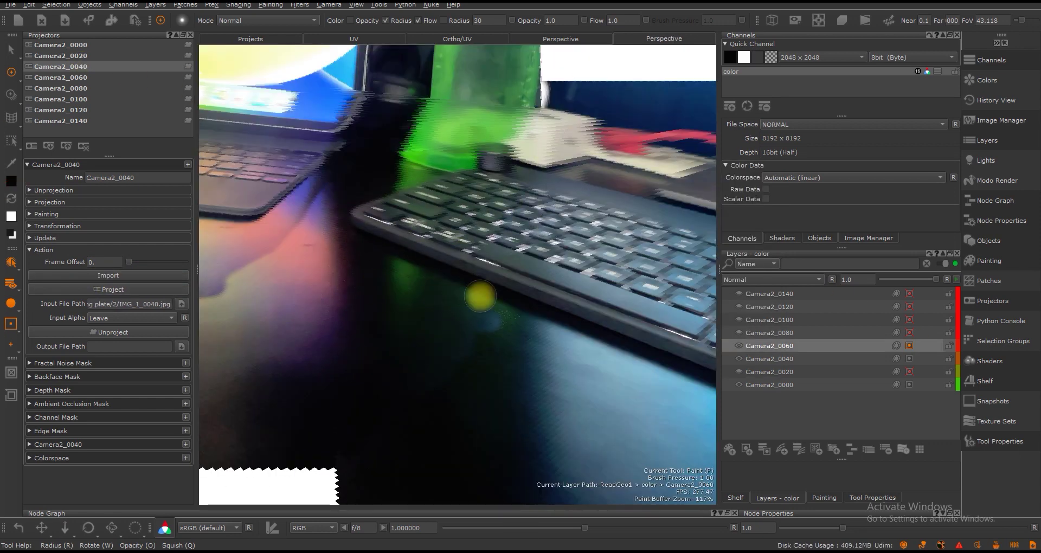
{"action": "left_click", "coordinate": [84, 57]}
{"action": "left_click", "coordinate": [82, 67]}
{"action": "left_click", "coordinate": [81, 77]}
Bake IMG_1_0080.jpg onto the Camera2_0080 layer through its projector, and activate the layer's mask for blending.
{"action": "left_click", "coordinate": [80, 88]}
{"action": "left_click", "coordinate": [738, 332]}
{"action": "left_click", "coordinate": [117, 250]}
{"action": "left_click", "coordinate": [182, 305]}
{"action": "double_click", "coordinate": [391, 274]}
{"action": "key", "text": "b"}
{"action": "left_click", "coordinate": [909, 333]}
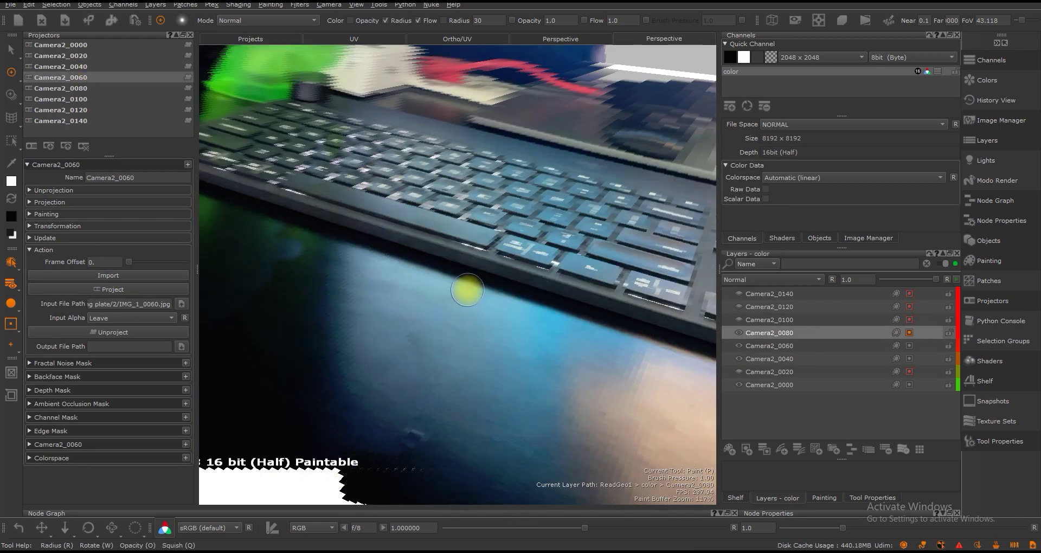
{"action": "left_click", "coordinate": [70, 86]}
Activate the Camera2_0100 projector, show and select its layer, and load IMG_1_0100.jpg as the projector's input file.
{"action": "left_click", "coordinate": [70, 99]}
{"action": "left_click", "coordinate": [739, 320]}
{"action": "left_click", "coordinate": [768, 318]}
{"action": "left_click", "coordinate": [81, 250]}
{"action": "left_click", "coordinate": [181, 304]}
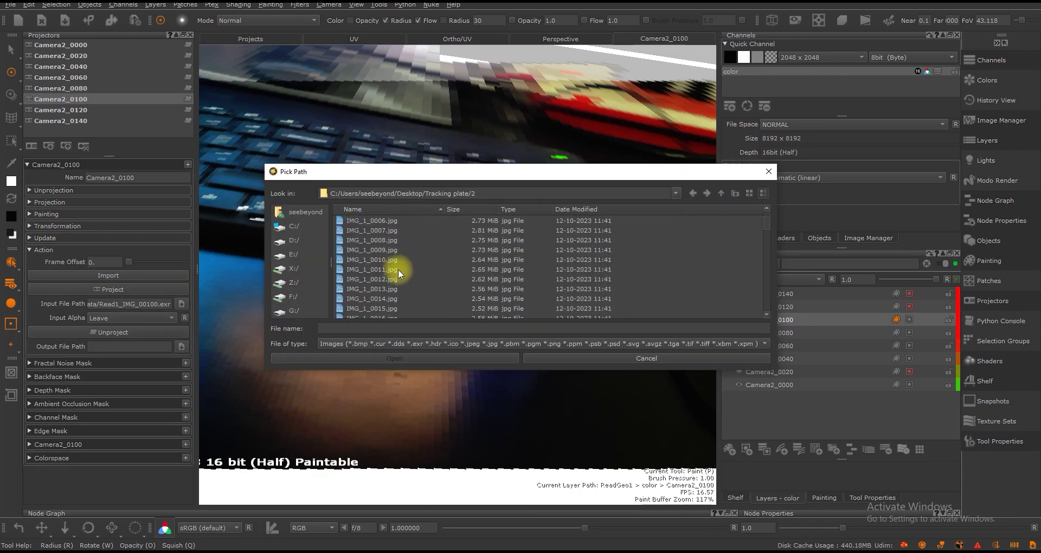
{"action": "double_click", "coordinate": [387, 276]}
{"action": "left_click", "coordinate": [657, 354]}
Refine the Camera2_0100 layer's masked overlap, checking it through the Camera2_0020, Camera2_0040, Camera2_0080 and Camera2_0100 projectors.
{"action": "left_click", "coordinate": [61, 87]}
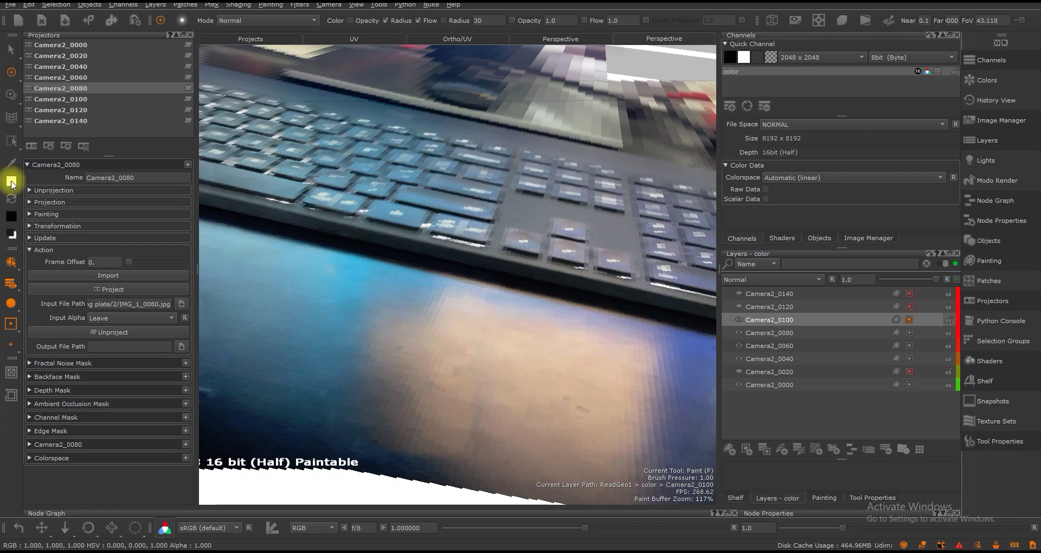
{"action": "left_click", "coordinate": [75, 56]}
{"action": "left_click", "coordinate": [77, 66]}
{"action": "left_click", "coordinate": [81, 89]}
{"action": "left_click", "coordinate": [74, 99]}
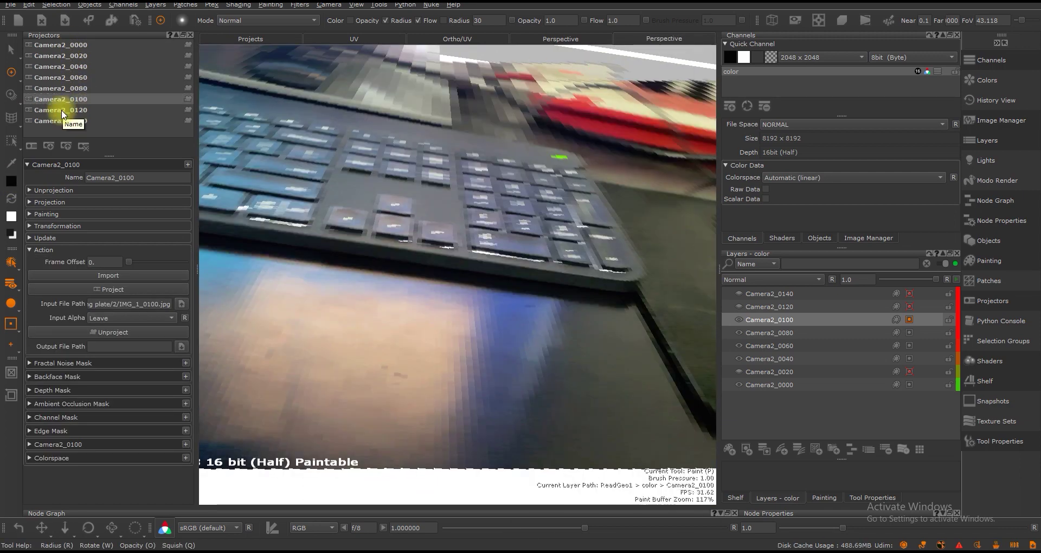
Activate the Camera2_0120 projector, show and select its layer, and project IMG_1_0120.jpg onto the plane.
{"action": "left_click", "coordinate": [61, 110]}
{"action": "left_click", "coordinate": [739, 306]}
{"action": "left_click", "coordinate": [768, 306]}
{"action": "left_click", "coordinate": [81, 250]}
{"action": "left_click", "coordinate": [181, 304]}
{"action": "double_click", "coordinate": [392, 294]}
{"action": "left_click", "coordinate": [108, 289]}
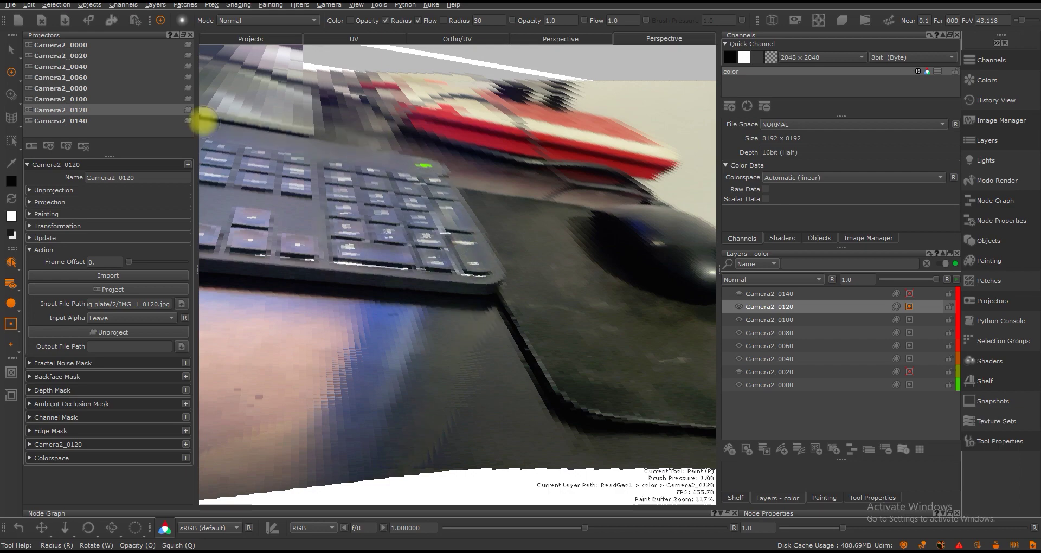
Refine the Camera2_0120 layer's masked overlap, checking it through the Camera2_0080, Camera2_0000 and Camera2_0100 projectors.
{"action": "key", "text": "Up"}
{"action": "left_click", "coordinate": [73, 87]}
{"action": "left_click", "coordinate": [74, 45]}
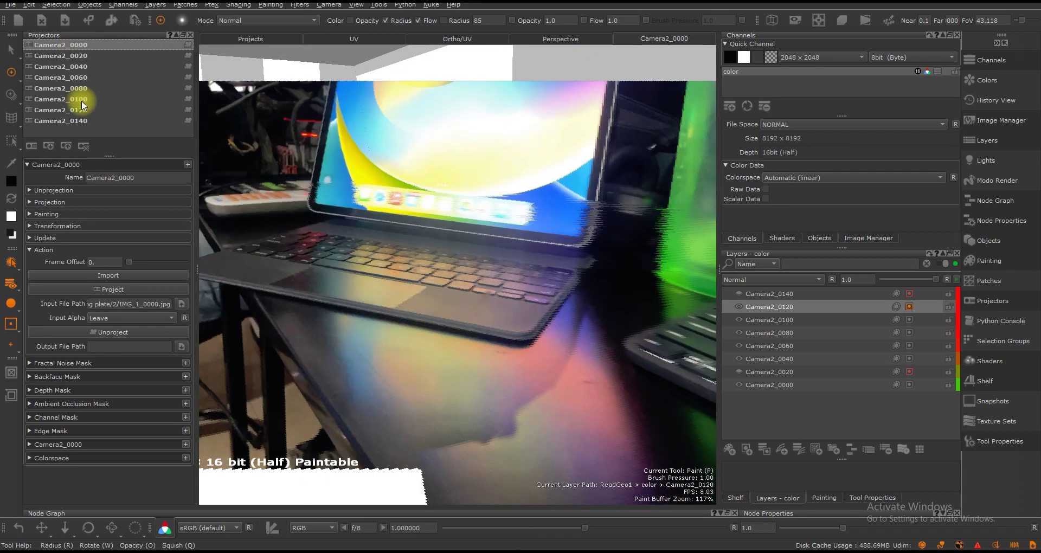
{"action": "left_click", "coordinate": [81, 100]}
Activate the Camera2_0140 projector, show and select its layer, and project IMG_1_0140.jpg onto the plane.
{"action": "left_click", "coordinate": [79, 120]}
{"action": "left_click", "coordinate": [737, 294]}
{"action": "left_click", "coordinate": [44, 250]}
{"action": "left_click", "coordinate": [108, 275]}
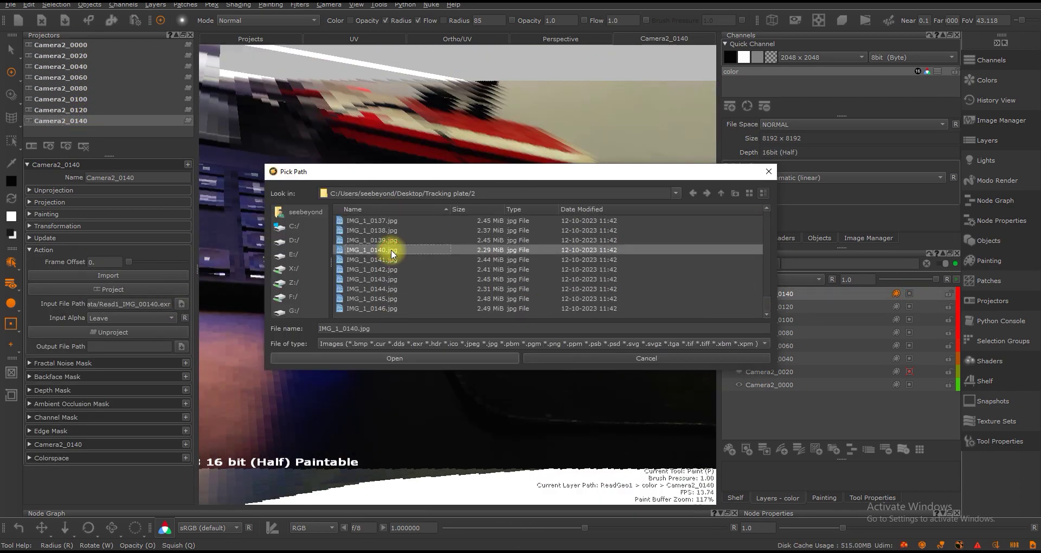
{"action": "double_click", "coordinate": [374, 250]}
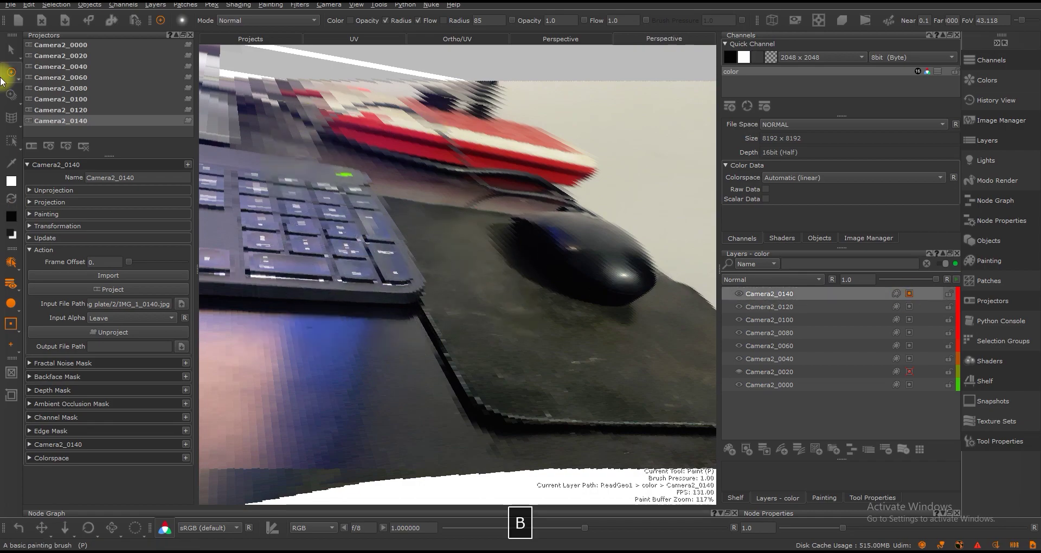
Blend the Camera2_0140 layer's masked overlap with swapped paint colours, checking it through the Camera2_0120, Camera2_0100 and Camera2_0080 projectors.
{"action": "left_click", "coordinate": [76, 109]}
{"action": "key", "text": "x"}
{"action": "left_click", "coordinate": [78, 100]}
{"action": "left_click", "coordinate": [76, 88]}
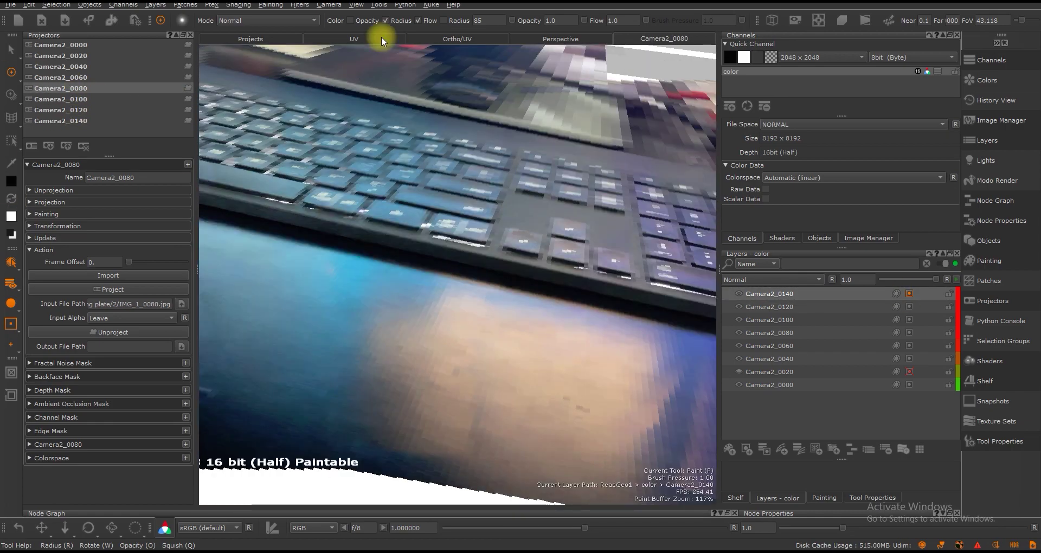
Inspect the blended texture across the plane in the perspective and UV views.
{"action": "left_click", "coordinate": [561, 39]}
{"action": "left_click", "coordinate": [354, 38]}
{"action": "right_click_drag", "start_coordinate": [520, 230], "coordinate": [591, 206], "text": "alt"}
{"action": "left_click", "coordinate": [680, 41]}
{"action": "left_click", "coordinate": [561, 38]}
{"action": "left_click_drag", "start_coordinate": [477, 311], "coordinate": [829, 379], "text": "alt"}
Send the Camera2_0000, Camera2_0040, Camera2_0060 and Camera2_0080 projectors to Nuke, each with its matching layer selected.
{"action": "left_click", "coordinate": [775, 387]}
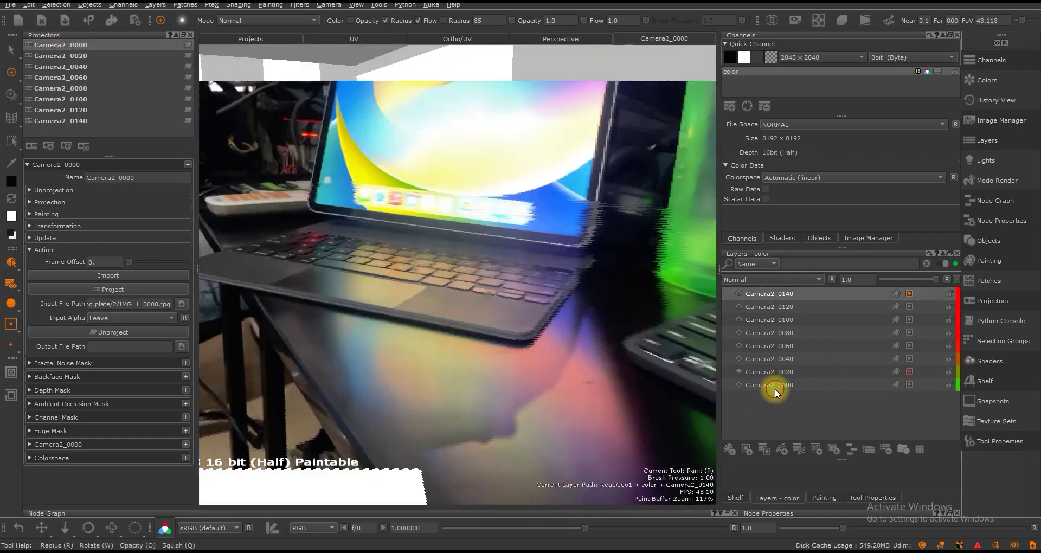
{"action": "left_click", "coordinate": [434, 8]}
{"action": "left_click", "coordinate": [630, 304]}
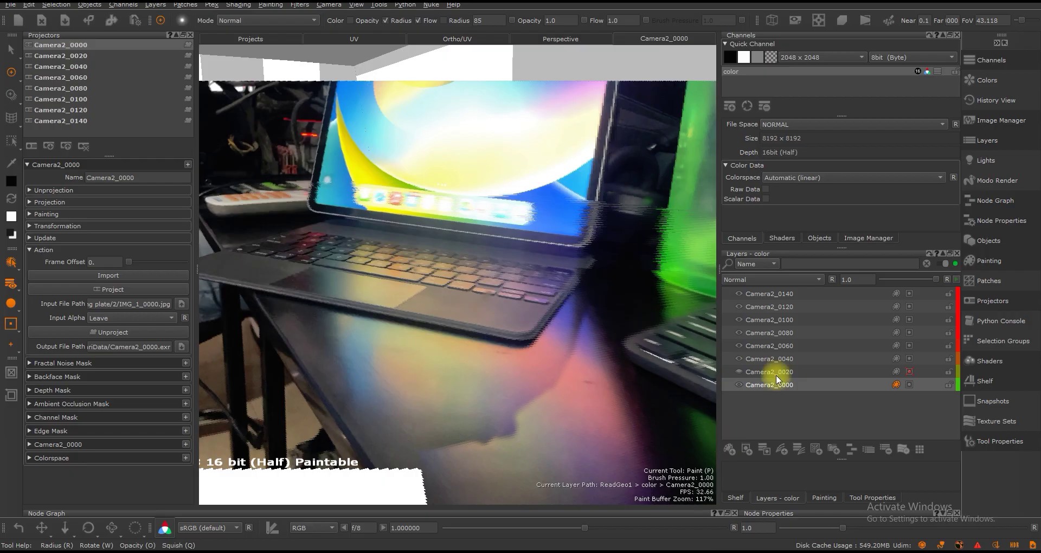
{"action": "left_click", "coordinate": [84, 67]}
{"action": "left_click", "coordinate": [544, 99]}
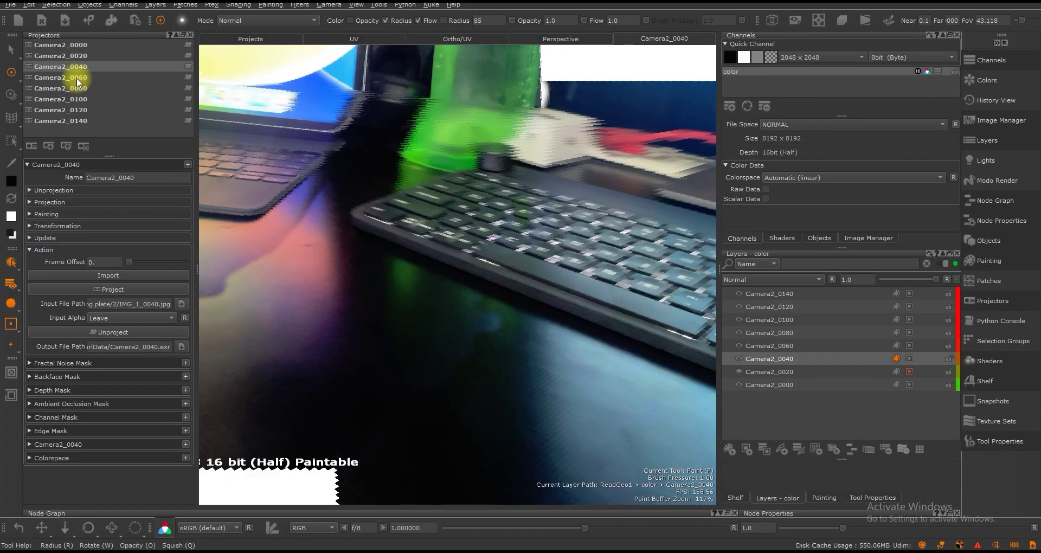
{"action": "left_click", "coordinate": [77, 77]}
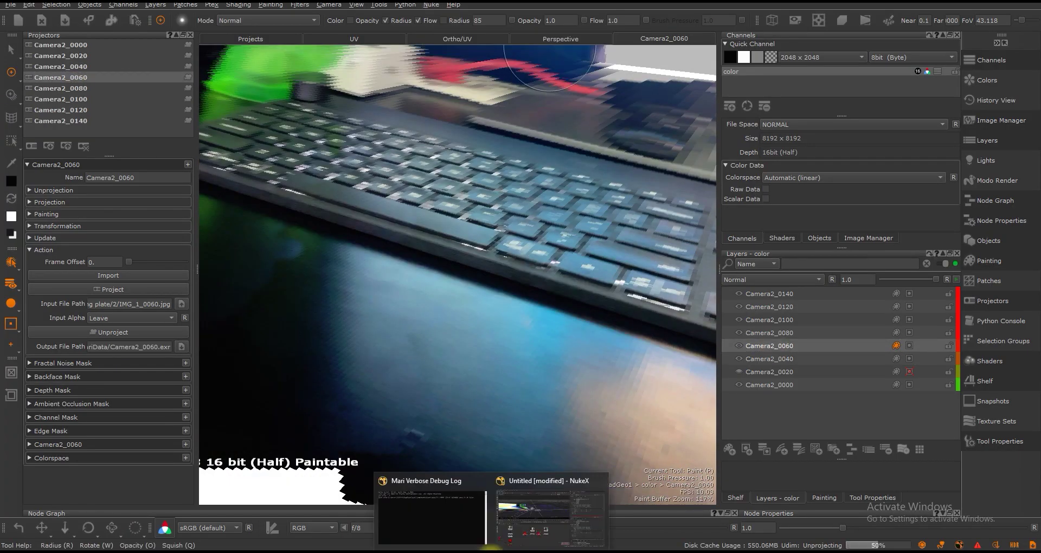
{"action": "left_click", "coordinate": [70, 88]}
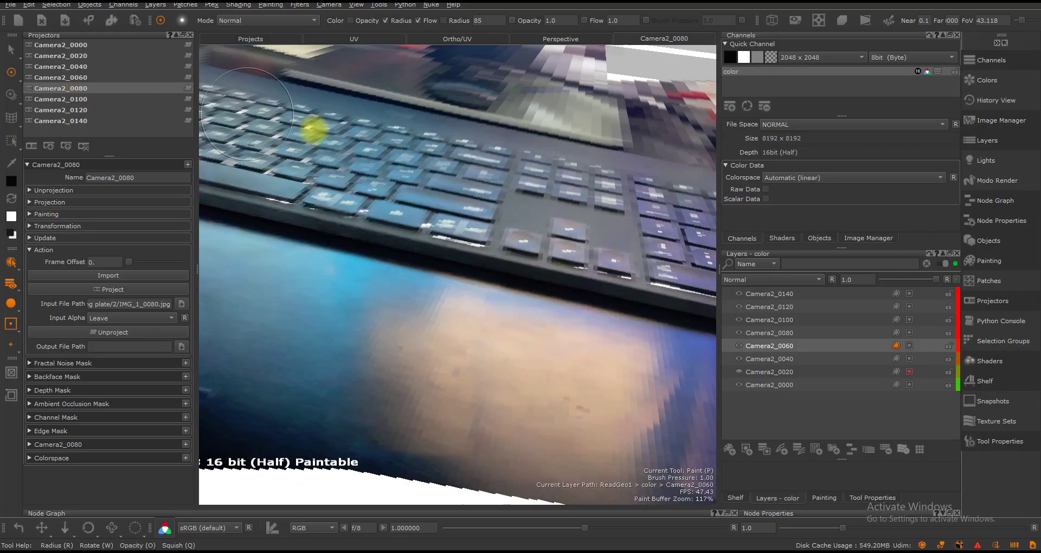
Switch to Nuke and view the imported Camera2_0080 image and its alpha channel.
{"action": "left_click", "coordinate": [523, 532]}
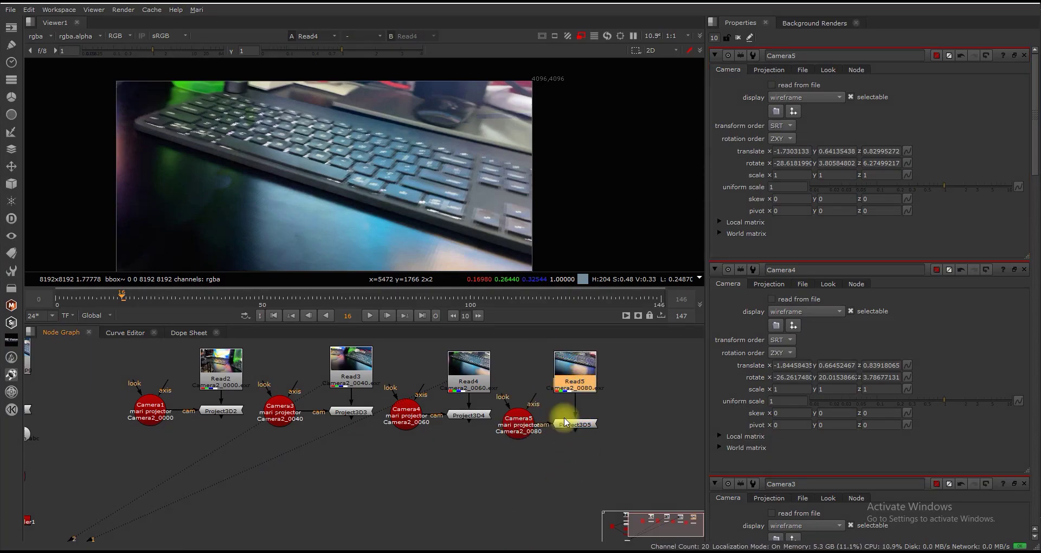
{"action": "left_click", "coordinate": [575, 388]}
{"action": "key", "text": "1"}
{"action": "middle_click_drag", "start_coordinate": [583, 372], "coordinate": [553, 366]}
{"action": "key", "text": "a"}
{"action": "key", "text": "a"}
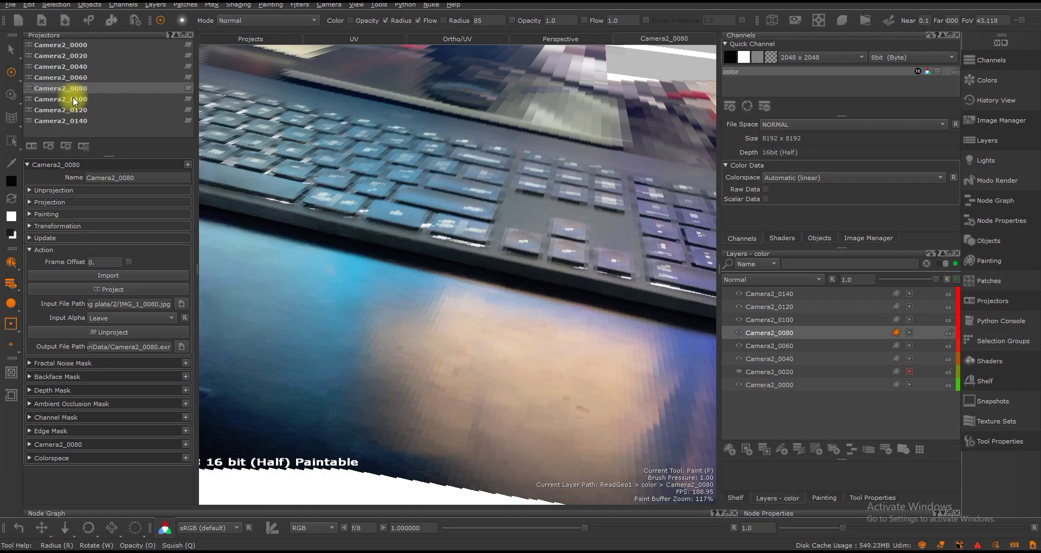
Send the Camera2_0100, Camera2_0120 and Camera2_0140 projectors from Mari to Nuke with their matching layers.
{"action": "left_click", "coordinate": [431, 4]}
{"action": "mouse_move", "coordinate": [441, 51]}
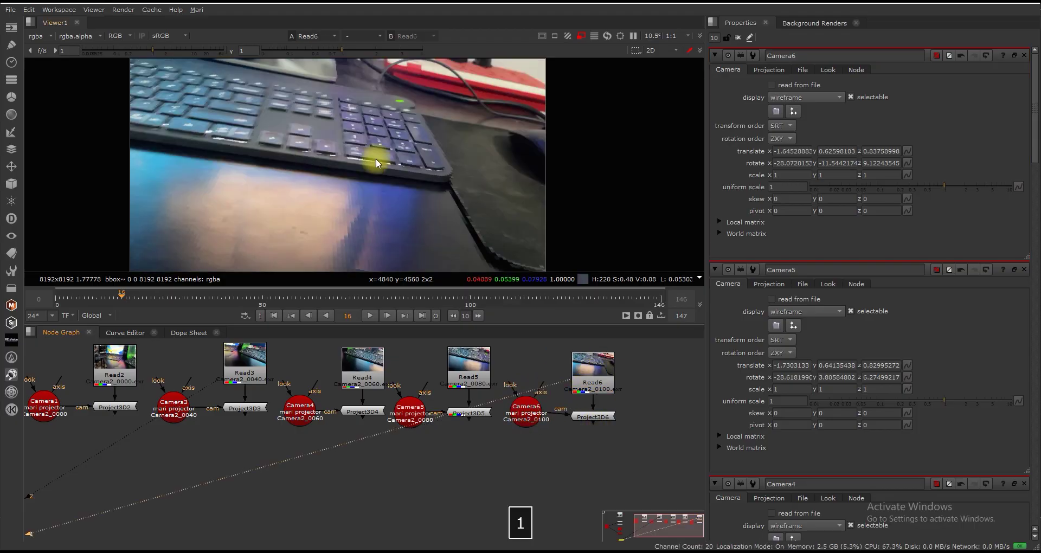
{"action": "left_click", "coordinate": [770, 307]}
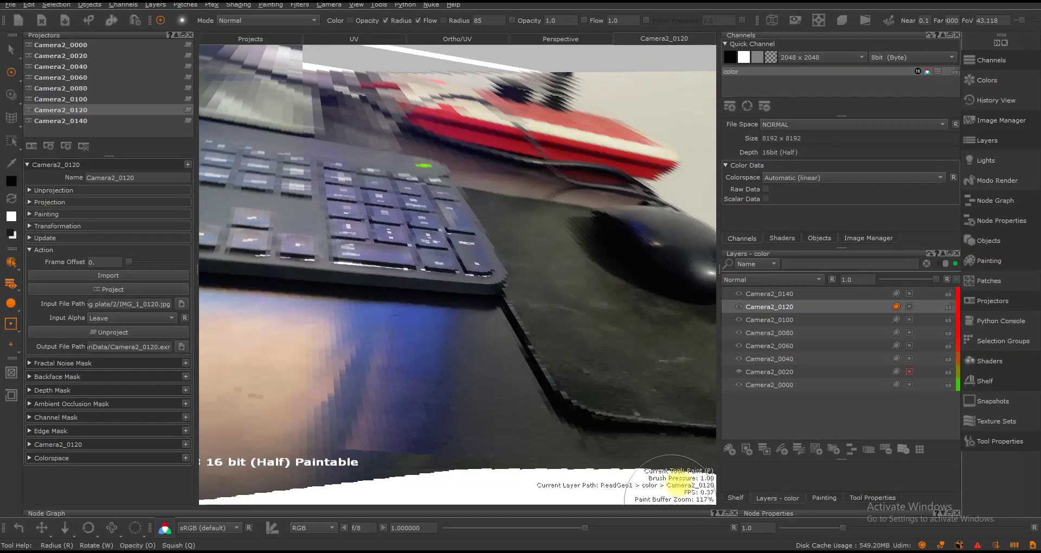
{"action": "left_click", "coordinate": [770, 293]}
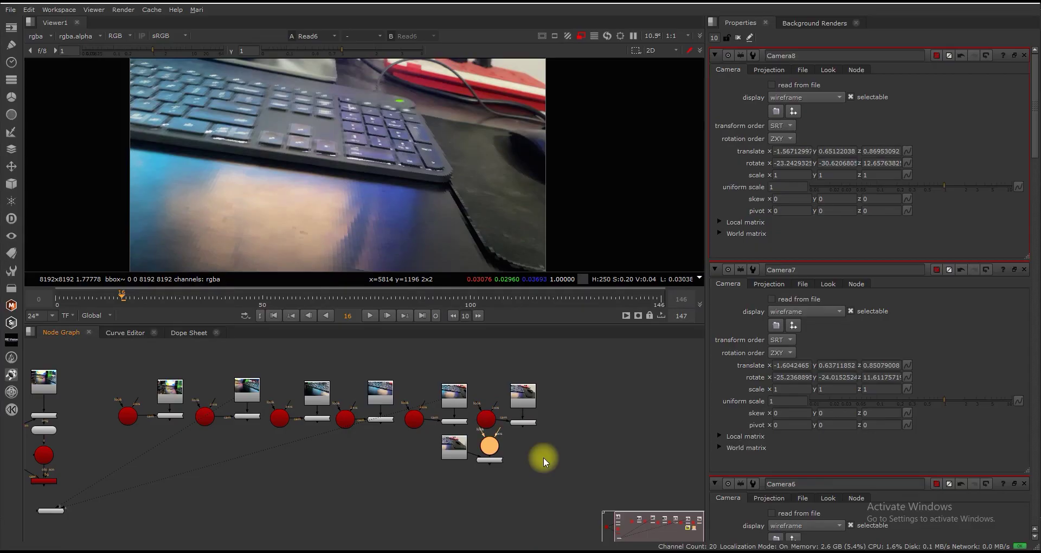
Arrange the imported Camera2_0140 nodes in Nuke, and duplicate the camera, ReadGeo, Scene and ScanlineRender setup below the projectors.
{"action": "left_click", "coordinate": [597, 399]}
{"action": "key", "text": "1"}
{"action": "left_click_drag", "start_coordinate": [597, 399], "coordinate": [140, 401]}
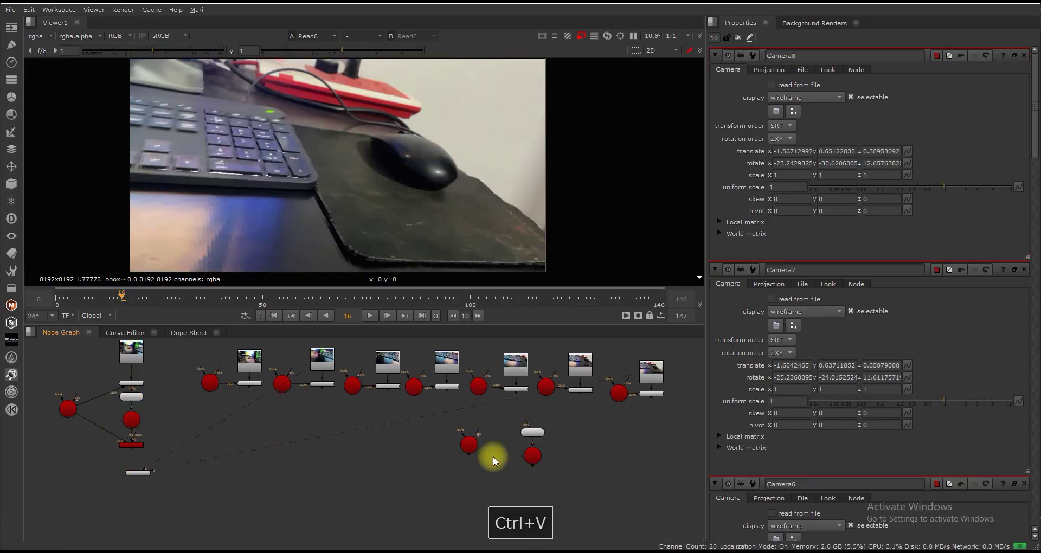
{"action": "scroll", "coordinate": [521, 442], "scroll_direction": "up", "scroll_amount": 1}
{"action": "scroll", "coordinate": [517, 485], "scroll_direction": "up", "scroll_amount": 3}
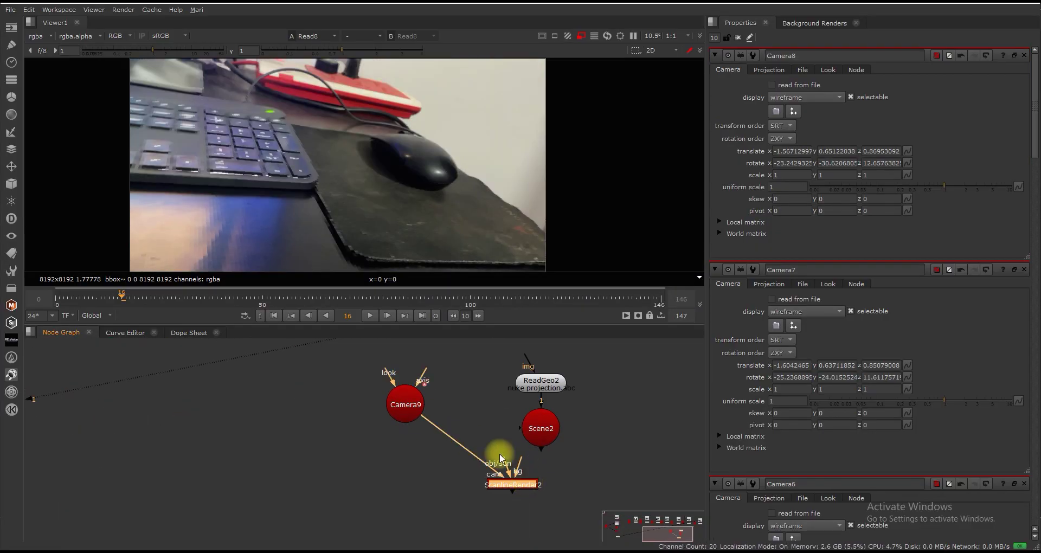
{"action": "key", "text": "1"}
{"action": "scroll", "coordinate": [369, 441], "scroll_direction": "up", "scroll_amount": 1}
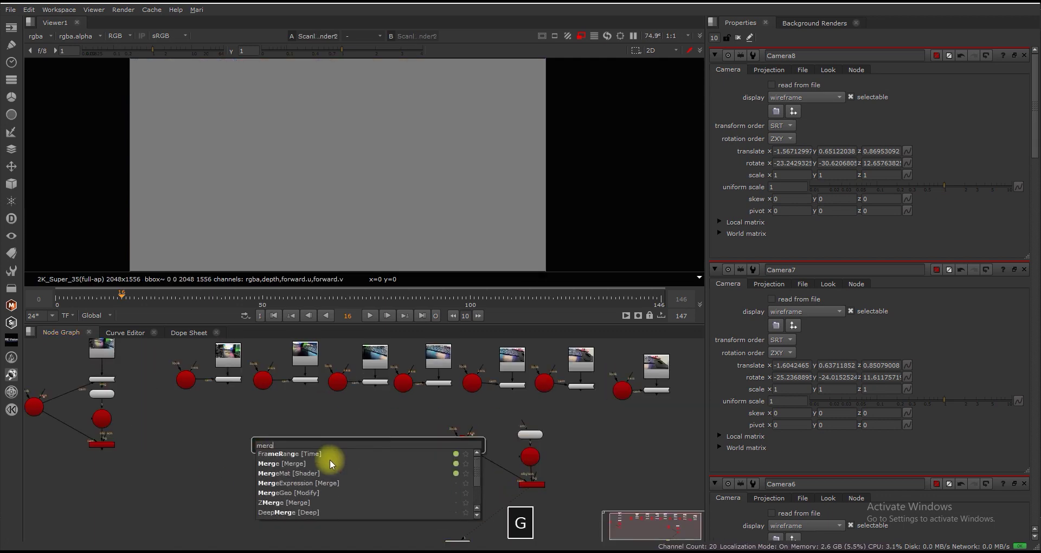
Add a MergeMat combining the Camera2_0000 and Camera2_0040 projections, and connect it to the duplicated ReadGeo.
{"action": "left_click", "coordinate": [332, 473]}
{"action": "left_click_drag", "start_coordinate": [375, 436], "coordinate": [218, 383]}
{"action": "left_click_drag", "start_coordinate": [372, 448], "coordinate": [246, 429]}
{"action": "left_click_drag", "start_coordinate": [469, 449], "coordinate": [399, 489]}
{"action": "middle_click_drag", "start_coordinate": [408, 435], "coordinate": [429, 453]}
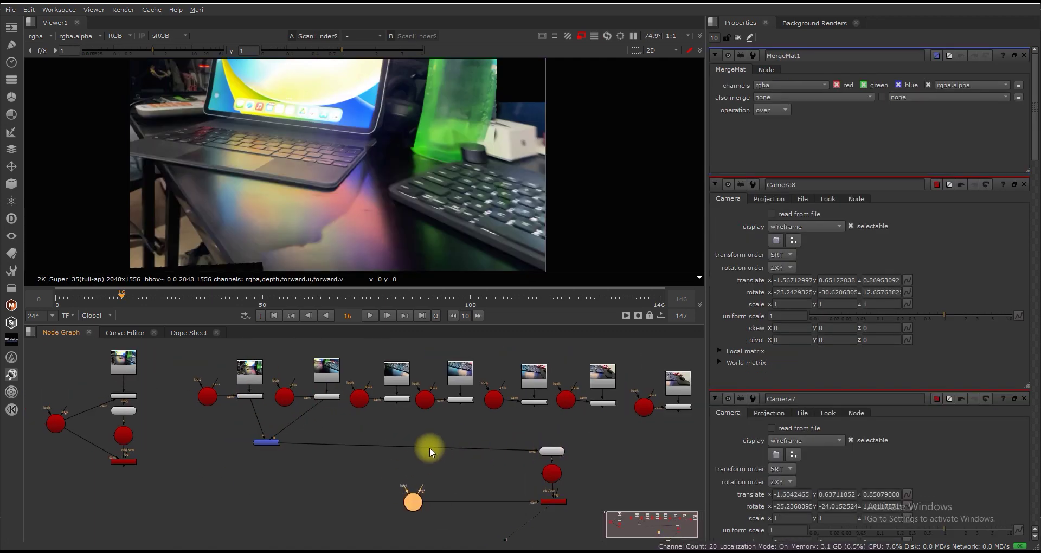
Paste further MergeMat nodes along the chain and connect the remaining Project3D nodes to them.
{"action": "key", "text": "ctrl+v"}
{"action": "left_click_drag", "start_coordinate": [367, 446], "coordinate": [456, 428]}
{"action": "scroll", "coordinate": [456, 428], "scroll_direction": "up", "scroll_amount": 3}
{"action": "left_click_drag", "start_coordinate": [366, 365], "coordinate": [372, 428]}
{"action": "key", "text": "ctrl+v"}
{"action": "left_click_drag", "start_coordinate": [491, 366], "coordinate": [483, 427]}
{"action": "middle_click_drag", "start_coordinate": [574, 431], "coordinate": [440, 428]}
{"action": "key", "text": "ctrl+v"}
{"action": "left_click_drag", "start_coordinate": [510, 432], "coordinate": [567, 432]}
{"action": "left_click_drag", "start_coordinate": [586, 375], "coordinate": [569, 426]}
Scrub and play back the merged projection render across the frame range.
{"action": "middle_click_drag", "start_coordinate": [425, 534], "coordinate": [425, 462]}
{"action": "scroll", "coordinate": [428, 442], "scroll_direction": "down", "scroll_amount": 2}
{"action": "left_click_drag", "start_coordinate": [77, 298], "coordinate": [646, 304]}
{"action": "scroll", "coordinate": [422, 182], "scroll_direction": "down", "scroll_amount": 2}
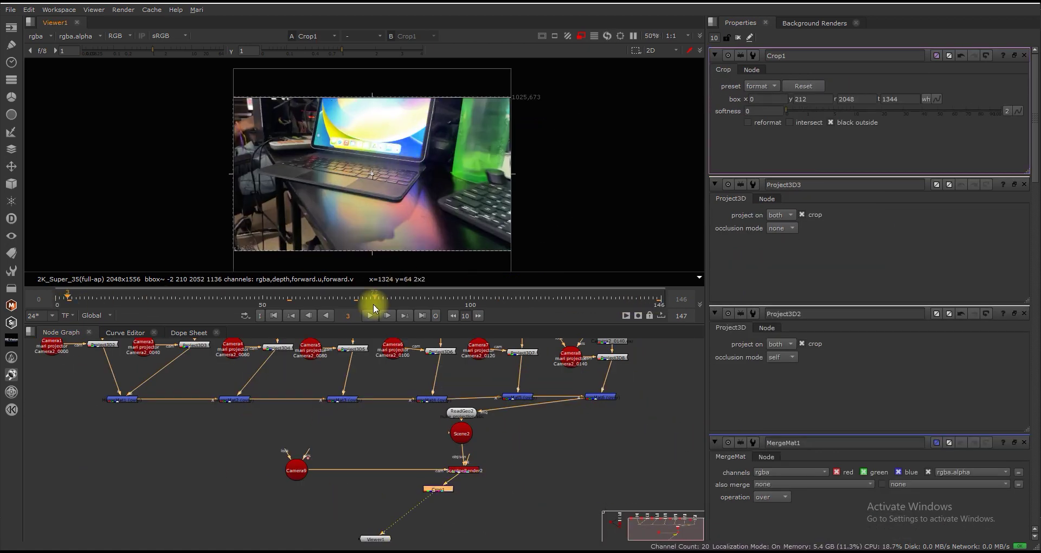
{"action": "left_click", "coordinate": [372, 310]}
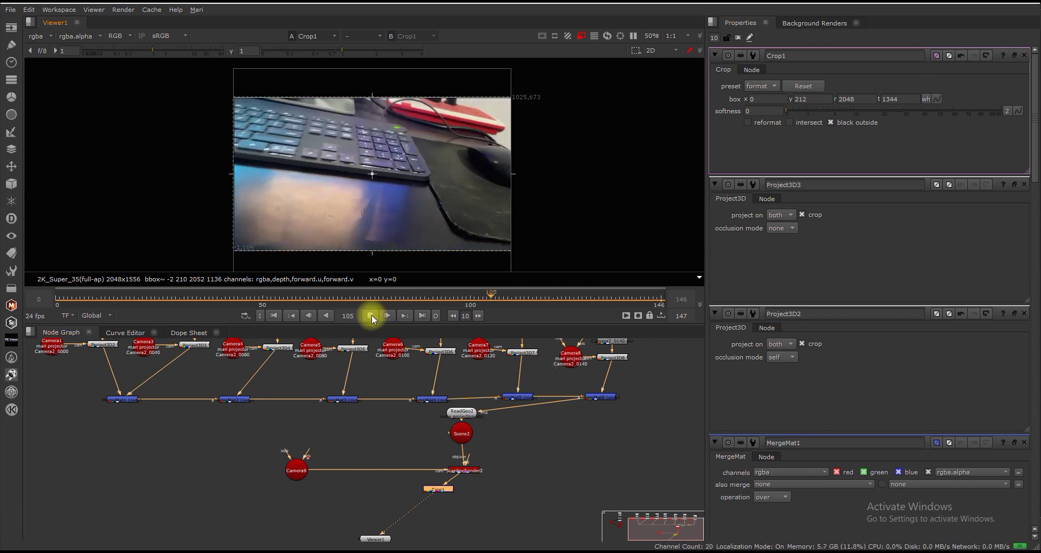
{"action": "scroll", "coordinate": [400, 228], "scroll_direction": "up", "scroll_amount": 1}
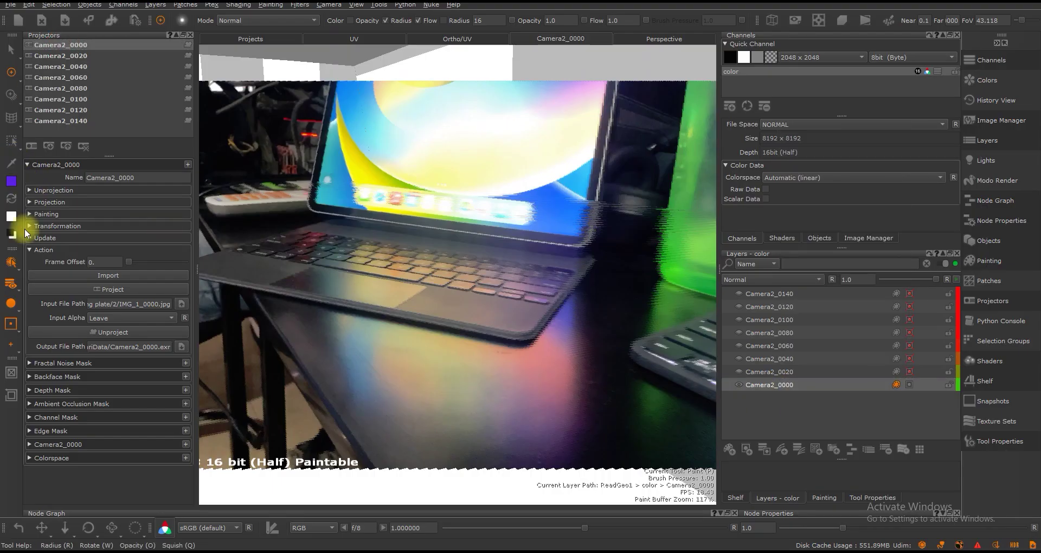
Set Mari's paint colour to red, scribble over the tablet keyboard on the Camera2_0000 layer, and send its projector to Nuke.
{"action": "left_click_drag", "start_coordinate": [545, 239], "coordinate": [573, 210]}
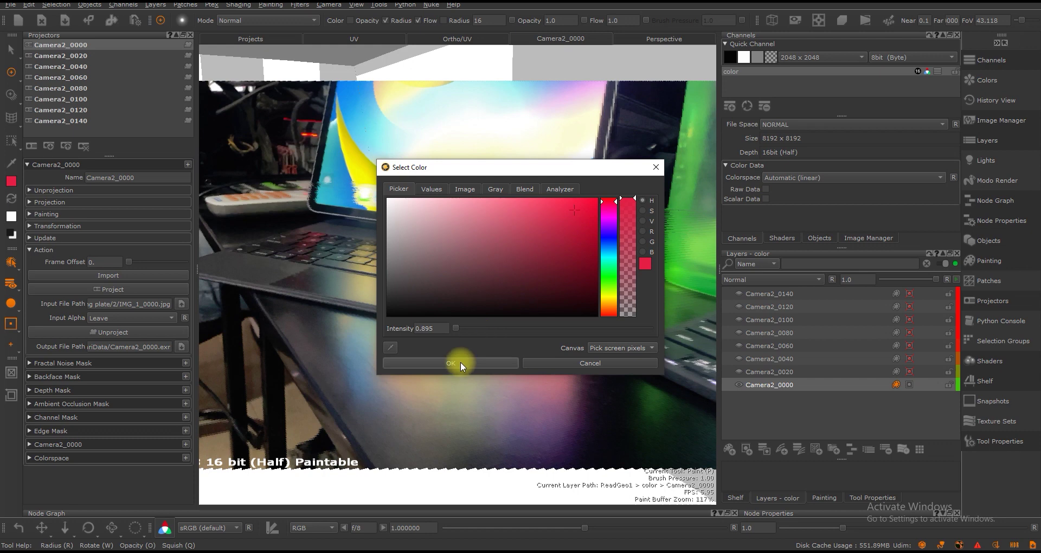
{"action": "left_click", "coordinate": [460, 362]}
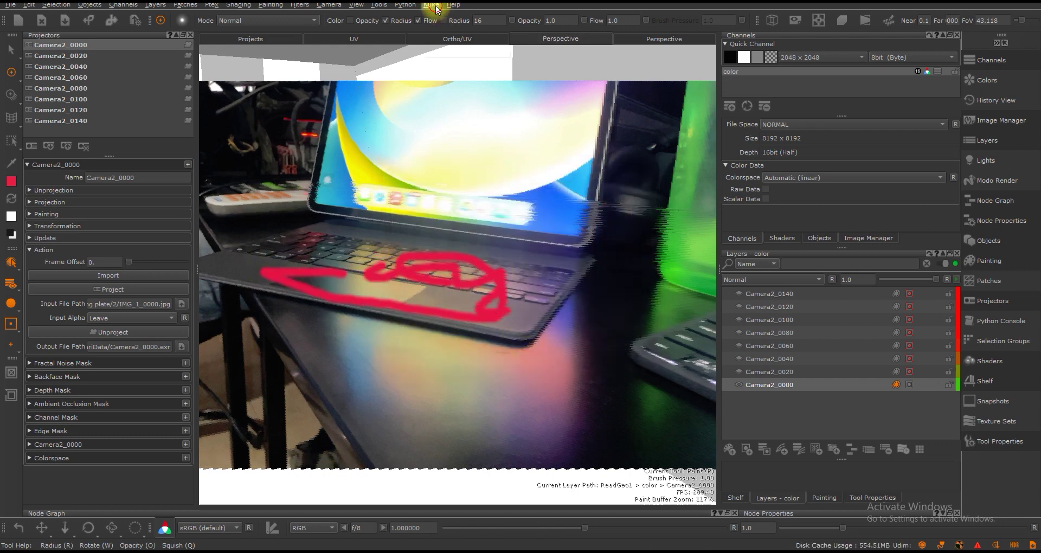
{"action": "left_click", "coordinate": [570, 97]}
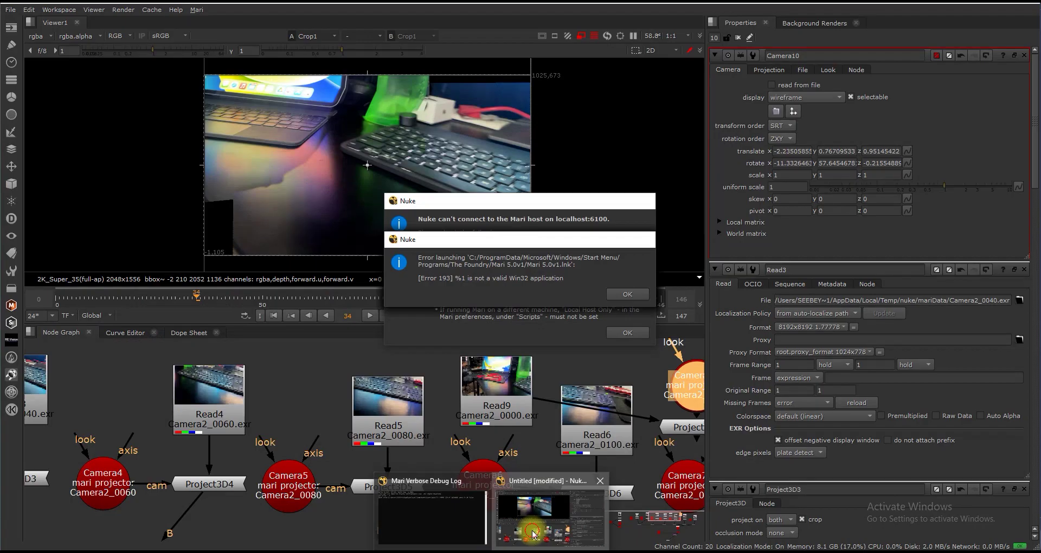
Separate the newly imported Camera2_0000 image node in Nuke and delete its duplicate Project3D and camera nodes.
{"action": "left_click", "coordinate": [530, 532]}
{"action": "scroll", "coordinate": [512, 407], "scroll_direction": "down", "scroll_amount": 2}
{"action": "left_click_drag", "start_coordinate": [530, 421], "coordinate": [481, 353]}
{"action": "left_click_drag", "start_coordinate": [411, 398], "coordinate": [388, 354]}
{"action": "middle_click_drag", "start_coordinate": [423, 356], "coordinate": [474, 386]}
{"action": "left_click_drag", "start_coordinate": [583, 406], "coordinate": [574, 374]}
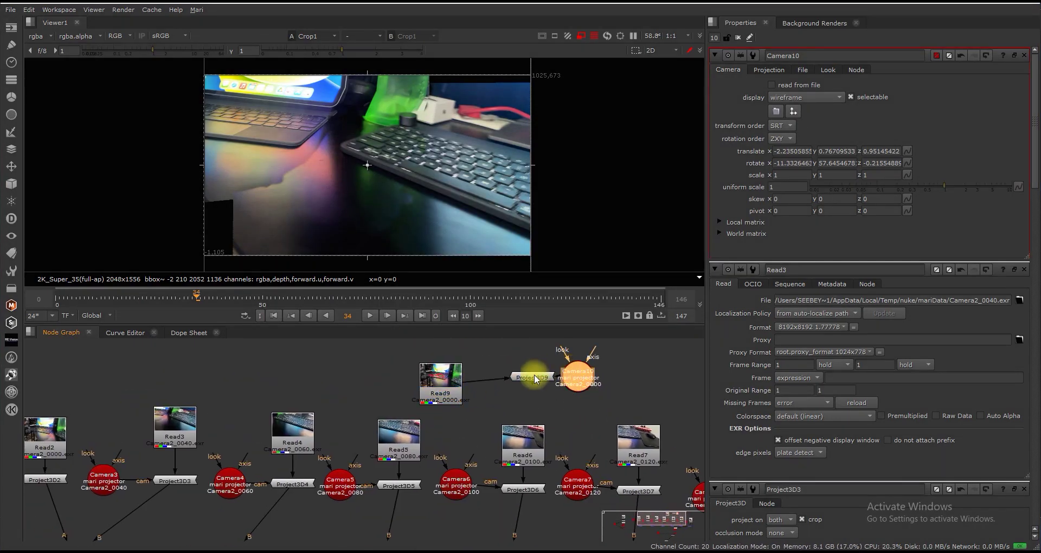
{"action": "left_click", "coordinate": [537, 377], "text": "shift"}
{"action": "key", "text": "Delete"}
{"action": "middle_click_drag", "start_coordinate": [434, 386], "coordinate": [587, 381]}
{"action": "left_click", "coordinate": [586, 381]}
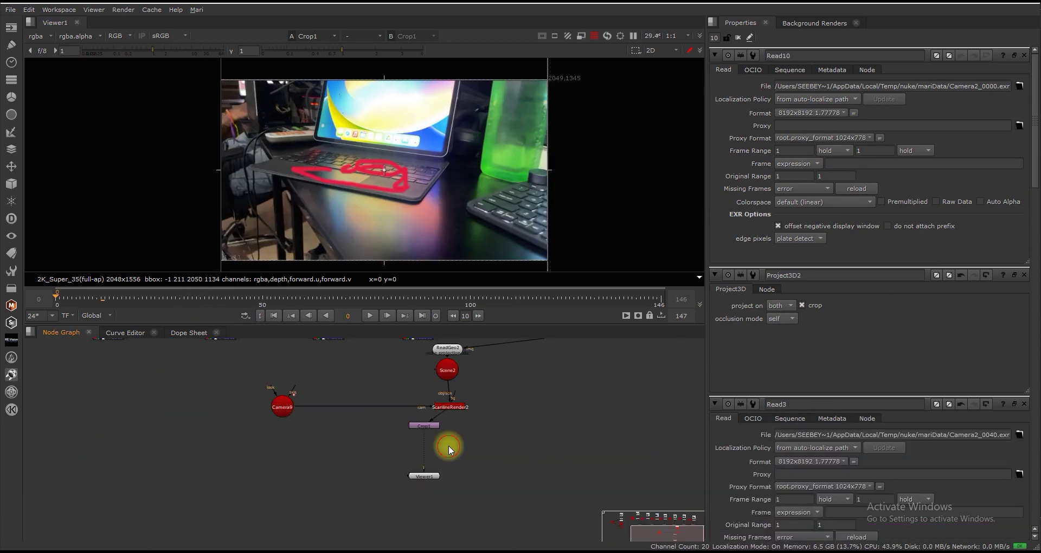
Add a Write node after the crop, set its output to out test.mov in the Tracking plate folder, and render it.
{"action": "key", "text": "w"}
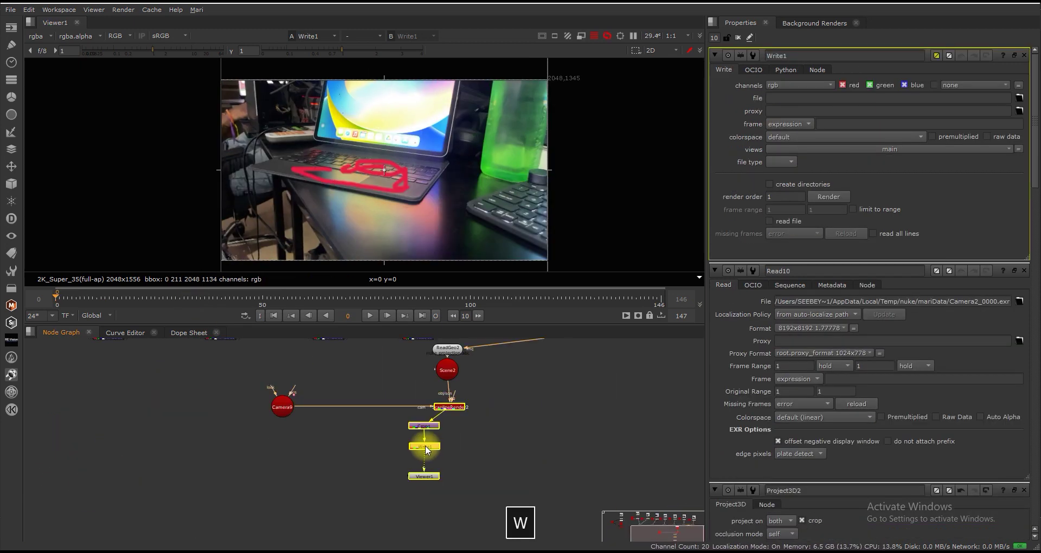
{"action": "left_click", "coordinate": [1020, 100]}
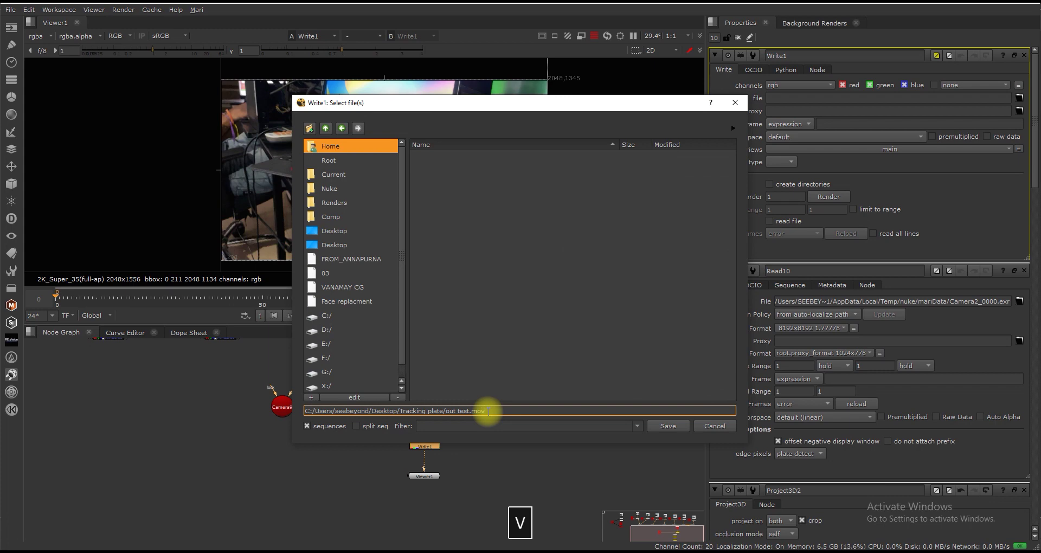
{"action": "left_click", "coordinate": [666, 425]}
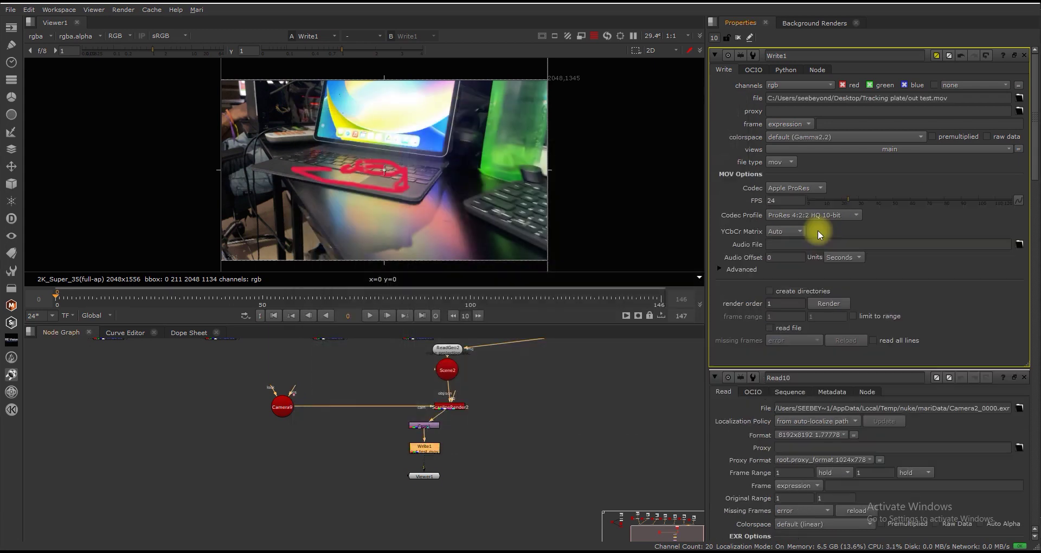
{"action": "left_click", "coordinate": [801, 222]}
{"action": "left_click", "coordinate": [509, 294]}
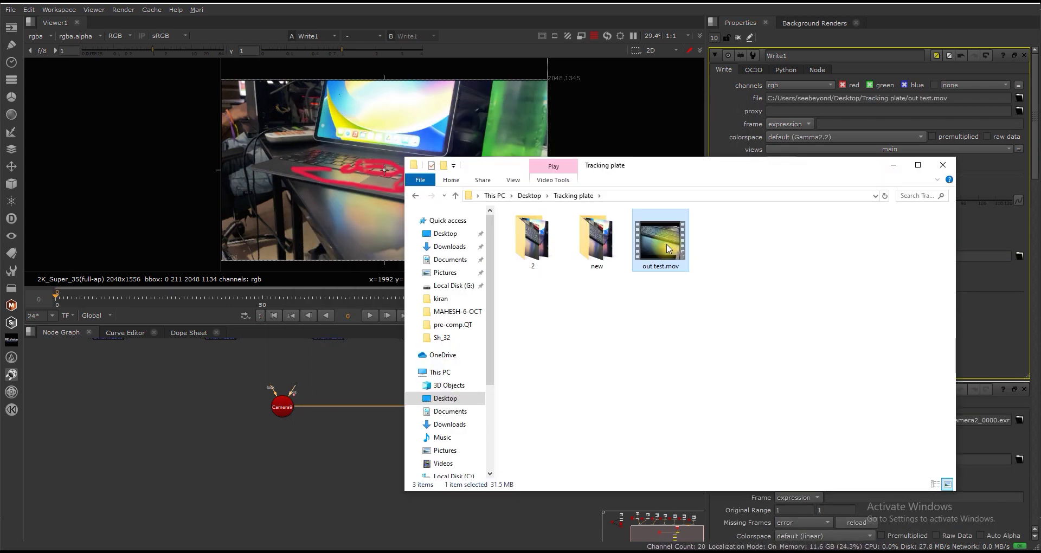
Open out test.mov in the media player, hide the side panel, and play the clip to review the projected texture.
{"action": "double_click", "coordinate": [666, 244]}
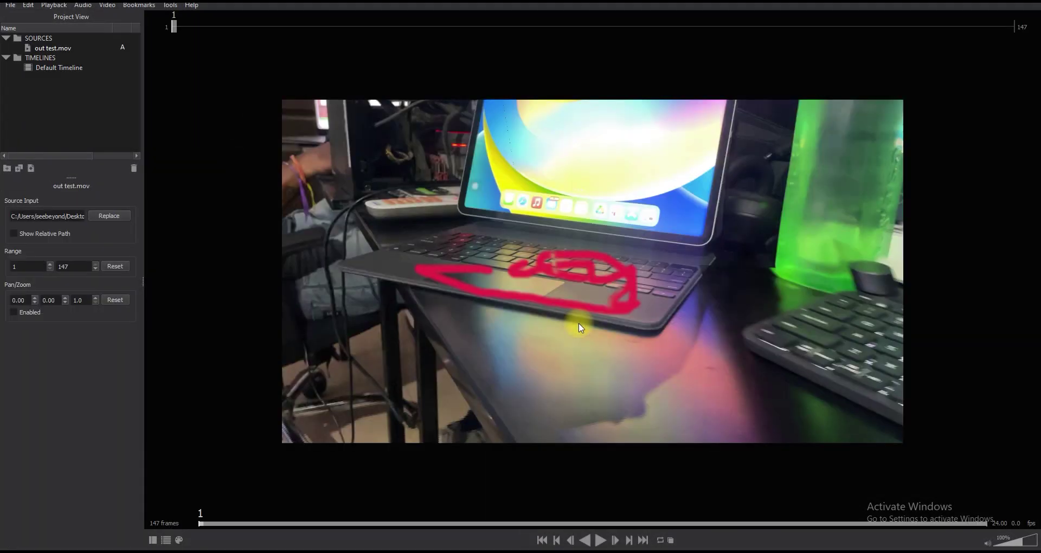
{"action": "left_click", "coordinate": [599, 541]}
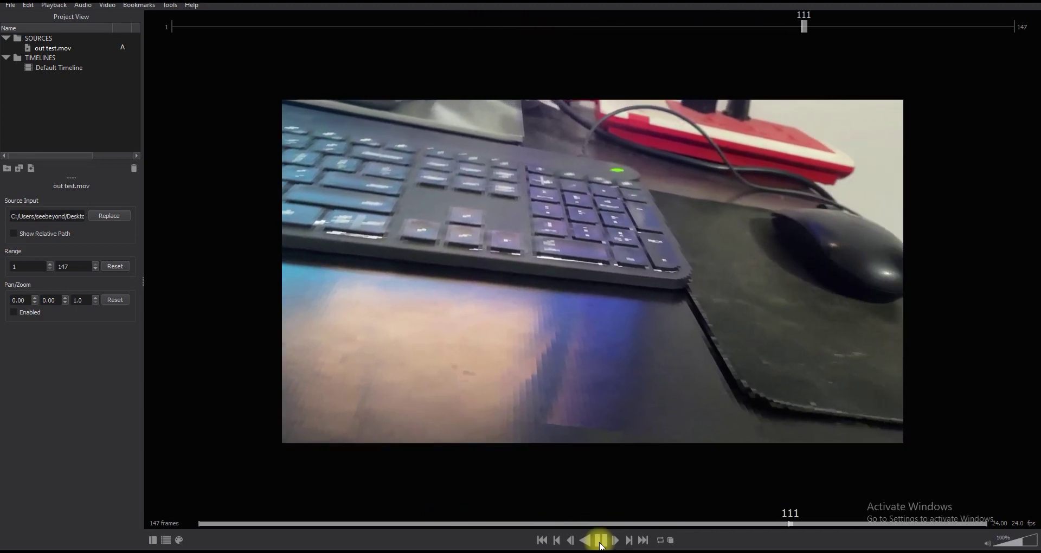
{"action": "left_click", "coordinate": [153, 542]}
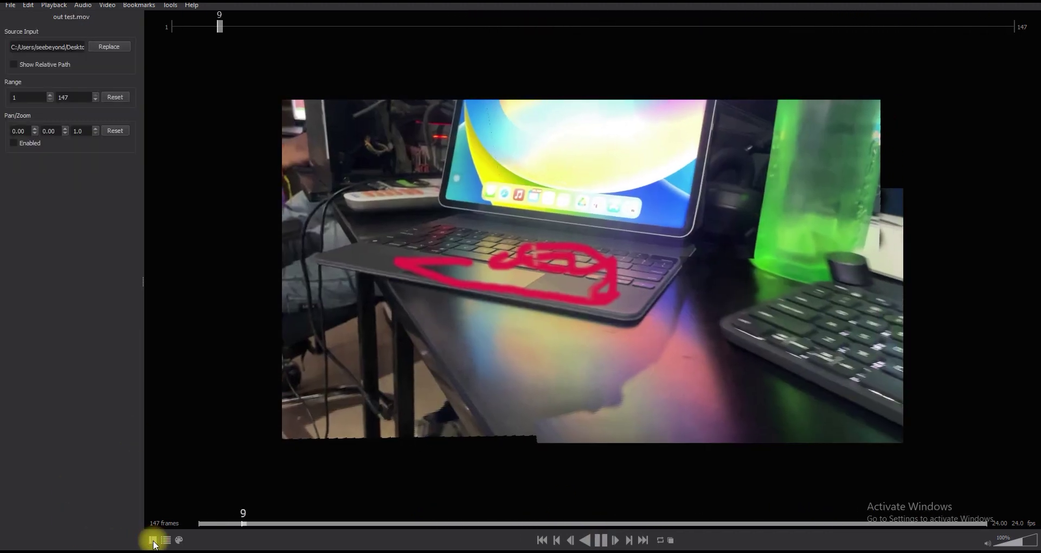
{"action": "left_click", "coordinate": [153, 541]}
{"action": "left_click", "coordinate": [169, 542]}
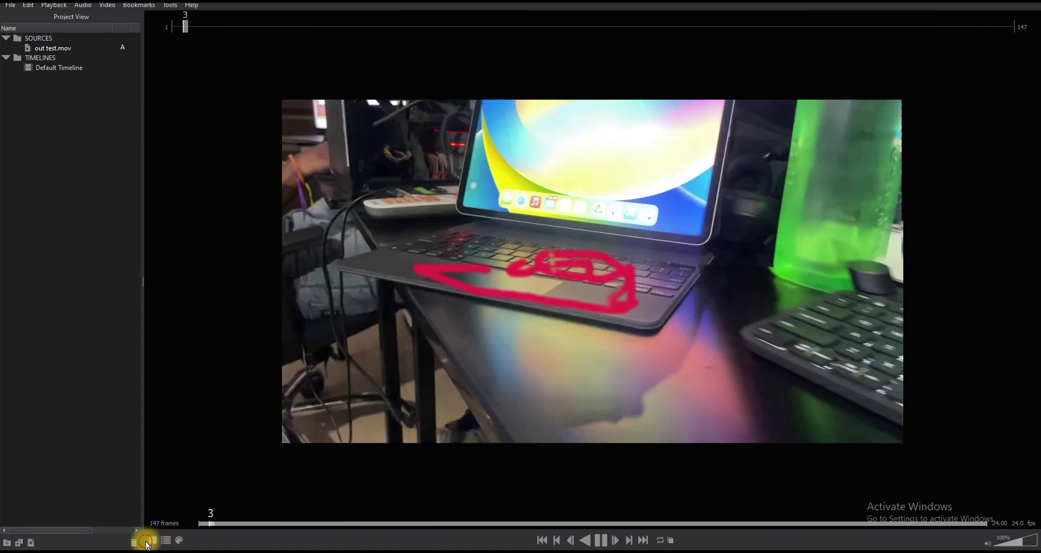
{"action": "left_click", "coordinate": [152, 540]}
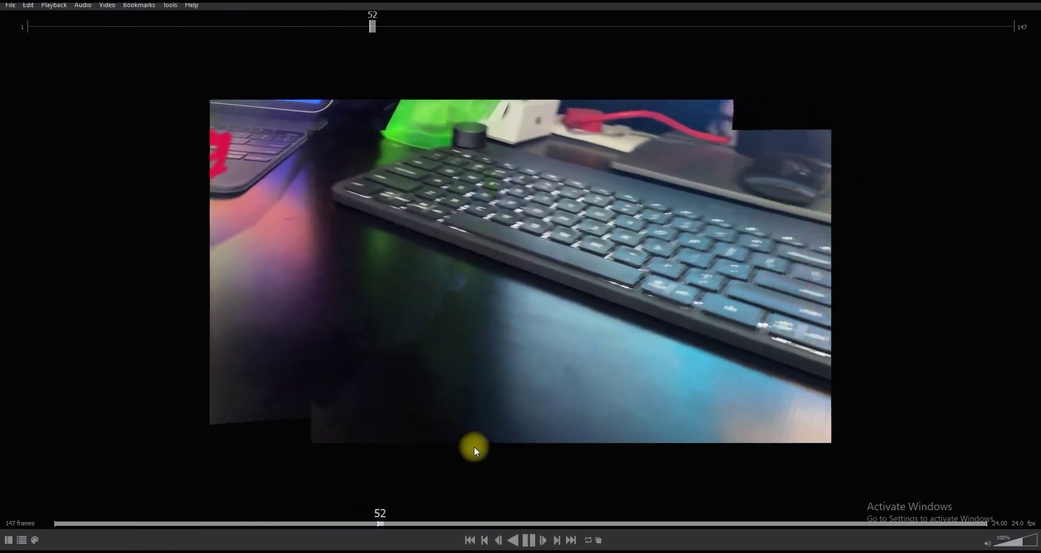
{"action": "left_click_drag", "start_coordinate": [473, 300], "coordinate": [592, 278]}
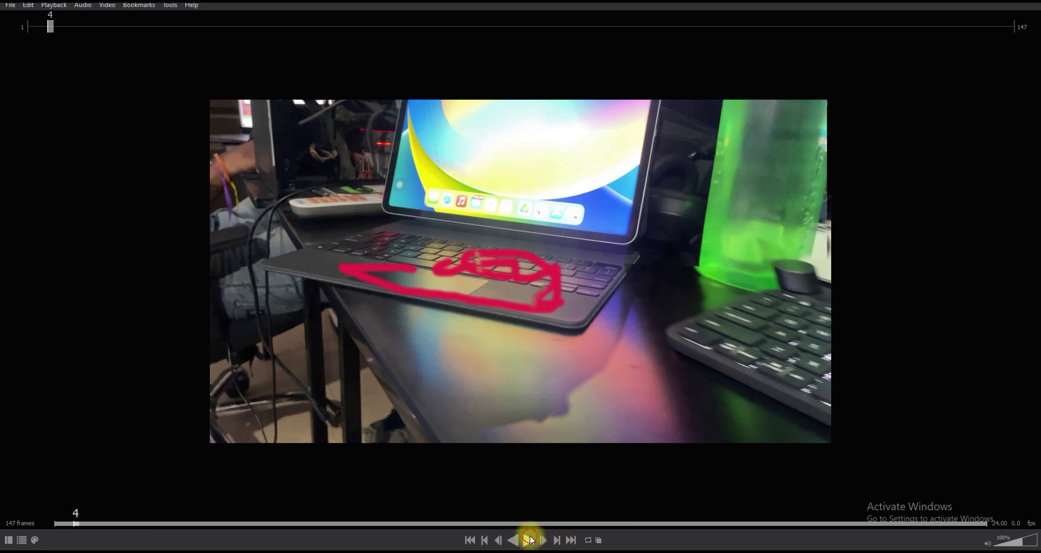